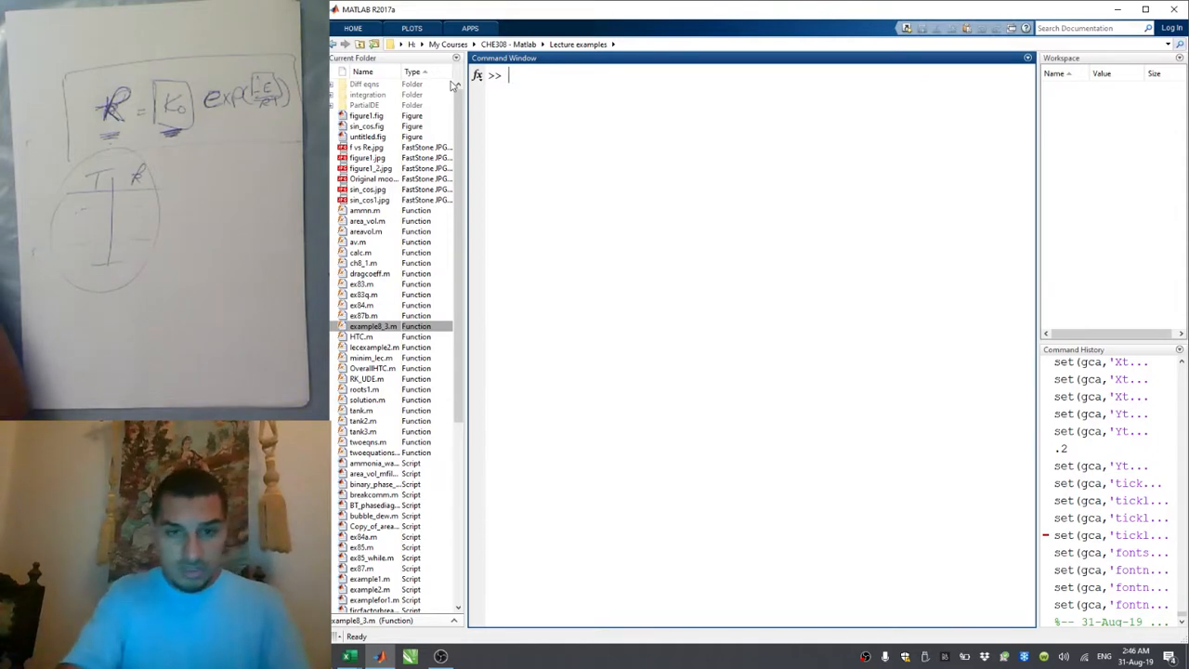
# Step: Switch to the linear fitting example.xlsx workbook in Excel and examine the data in columns A and B down to the last row
pyautogui.hotkey('alt', 'Tab')
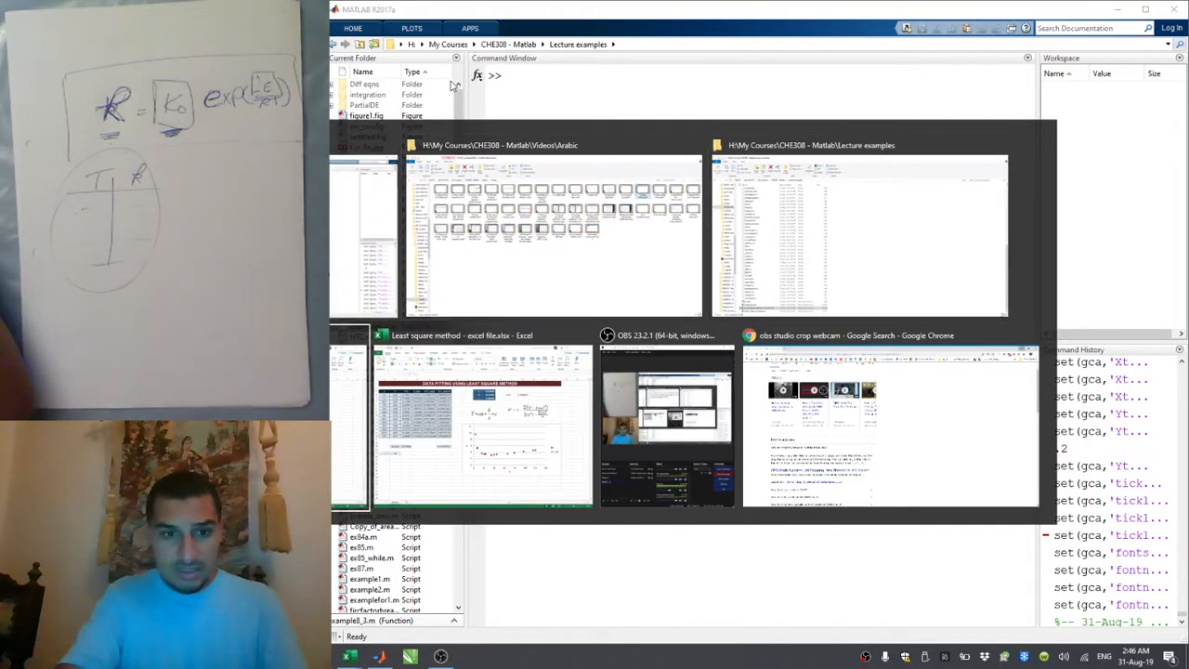
pyautogui.hotkey('alt', 'Tab')
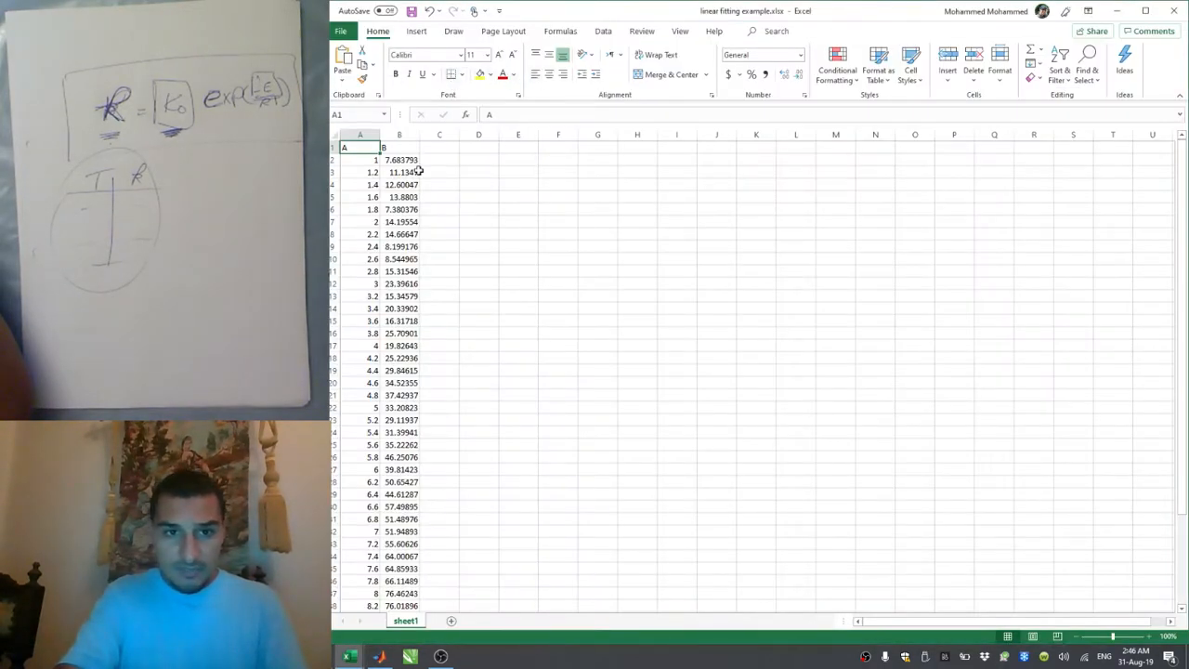
pyautogui.click(409, 183)
pyautogui.press('Up')
pyautogui.press('Up')
pyautogui.press('Up')
pyautogui.press('Left')
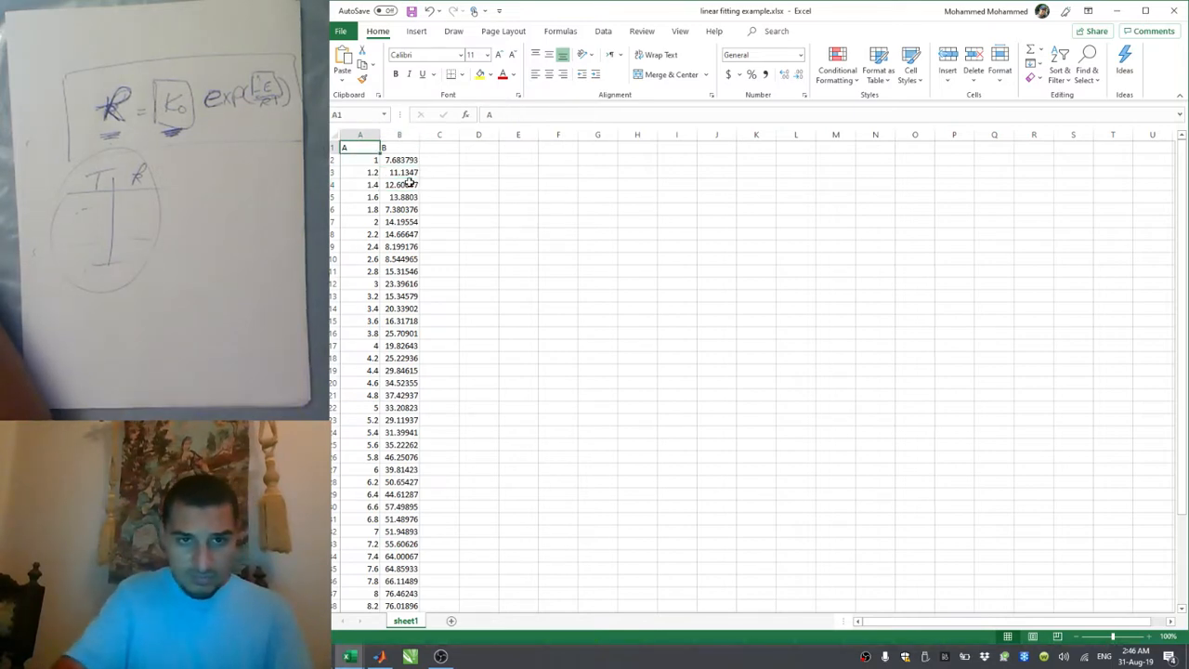
pyautogui.press('Down')
pyautogui.scroll(4, 409, 183)
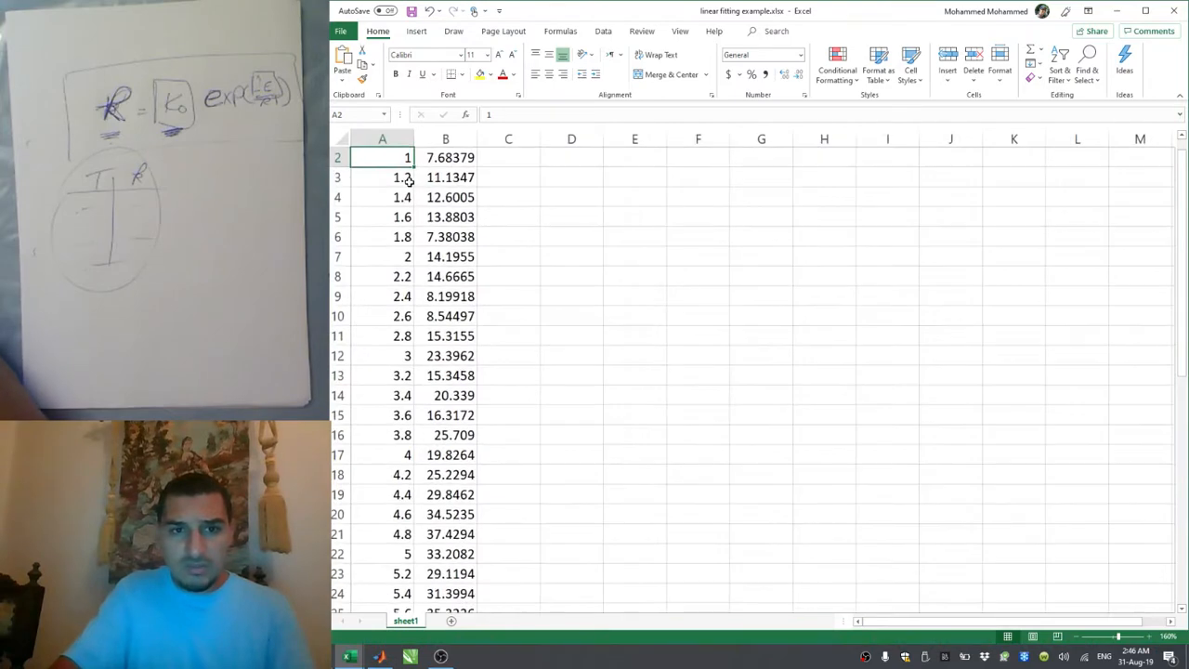
pyautogui.press('Up')
pyautogui.press('Down')
pyautogui.hotkey('ctrl', 'Down')
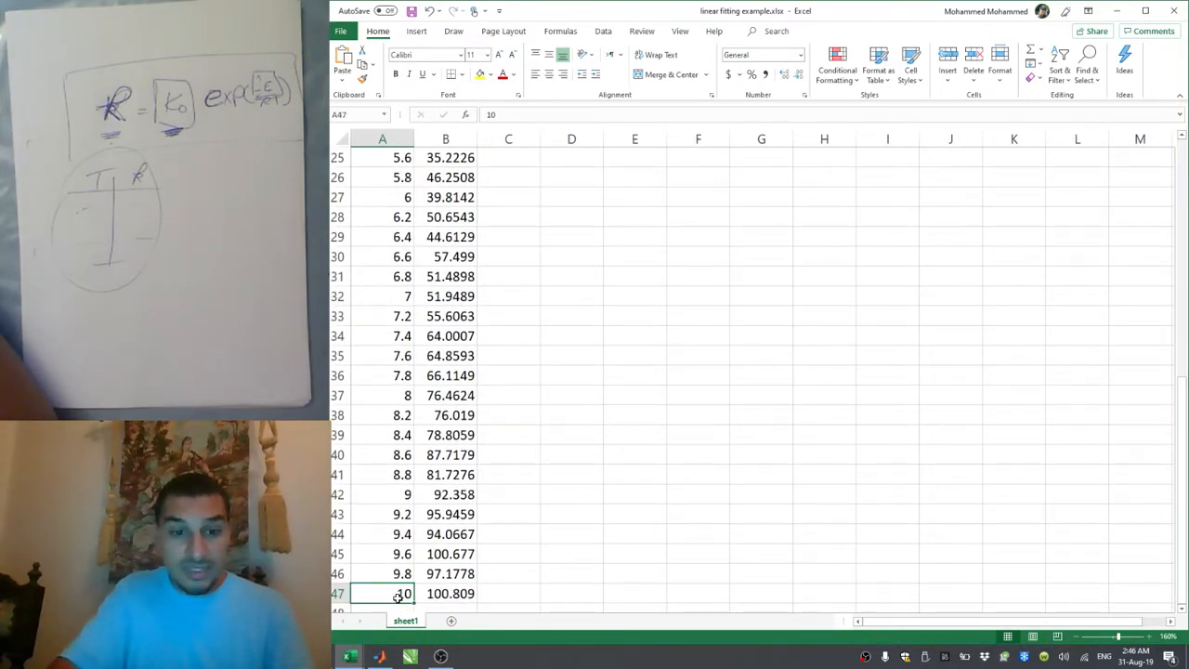
pyautogui.scroll(8, 383, 328)
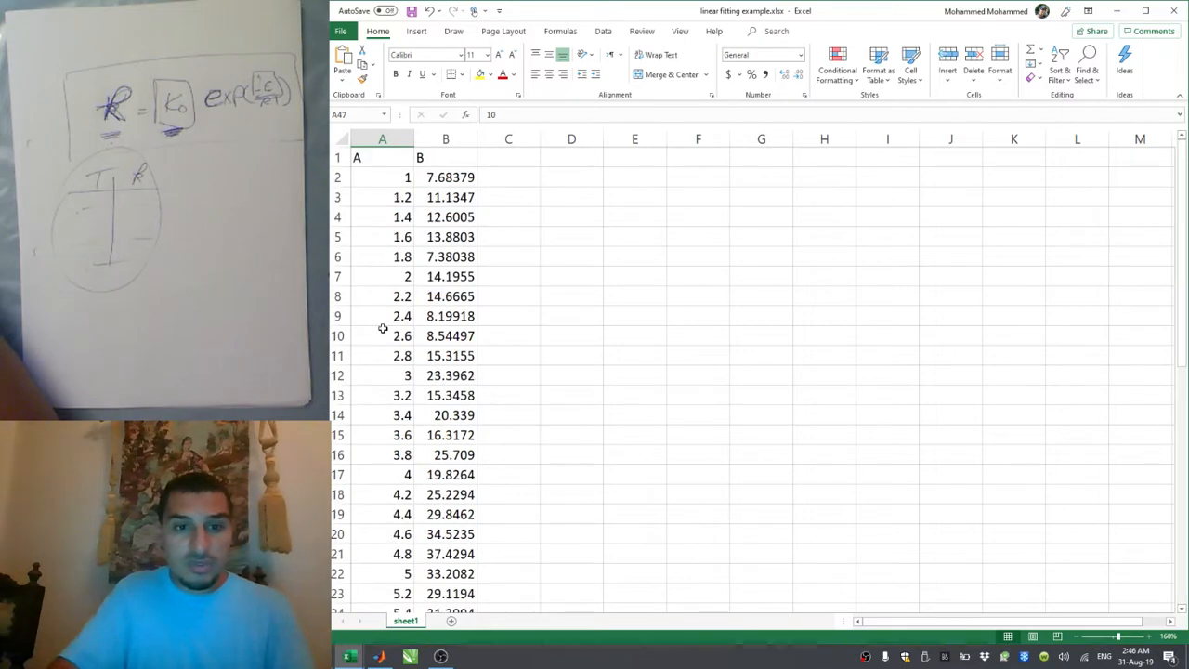
pyautogui.scroll(-8, 449, 349)
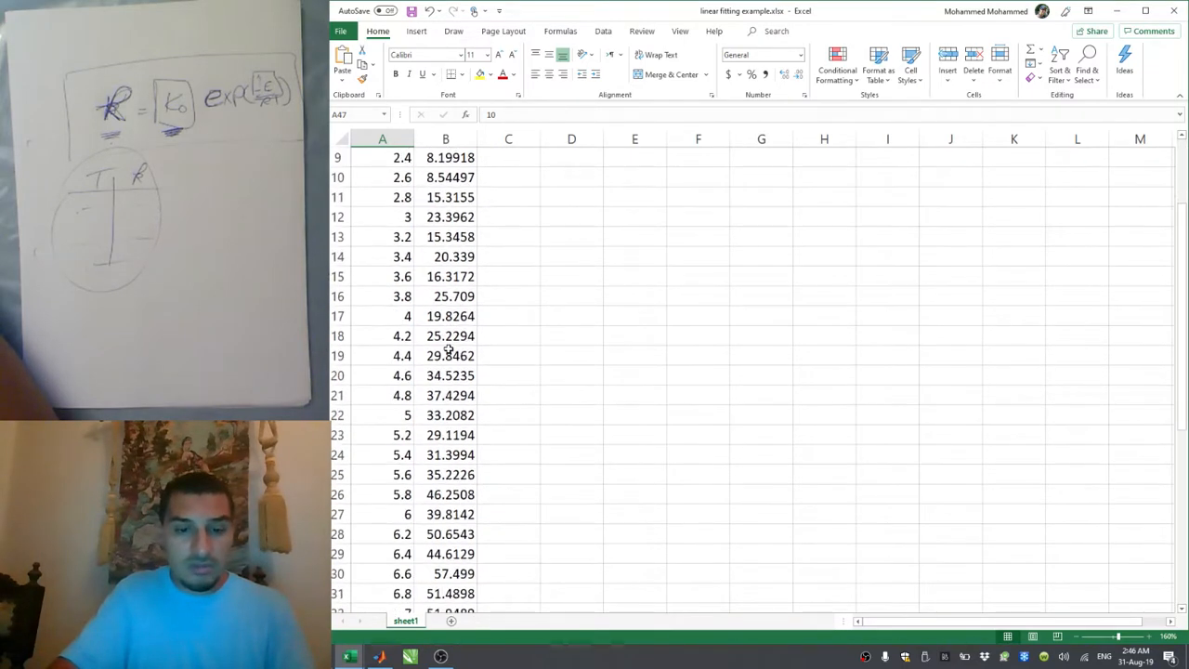
pyautogui.scroll(8, 449, 349)
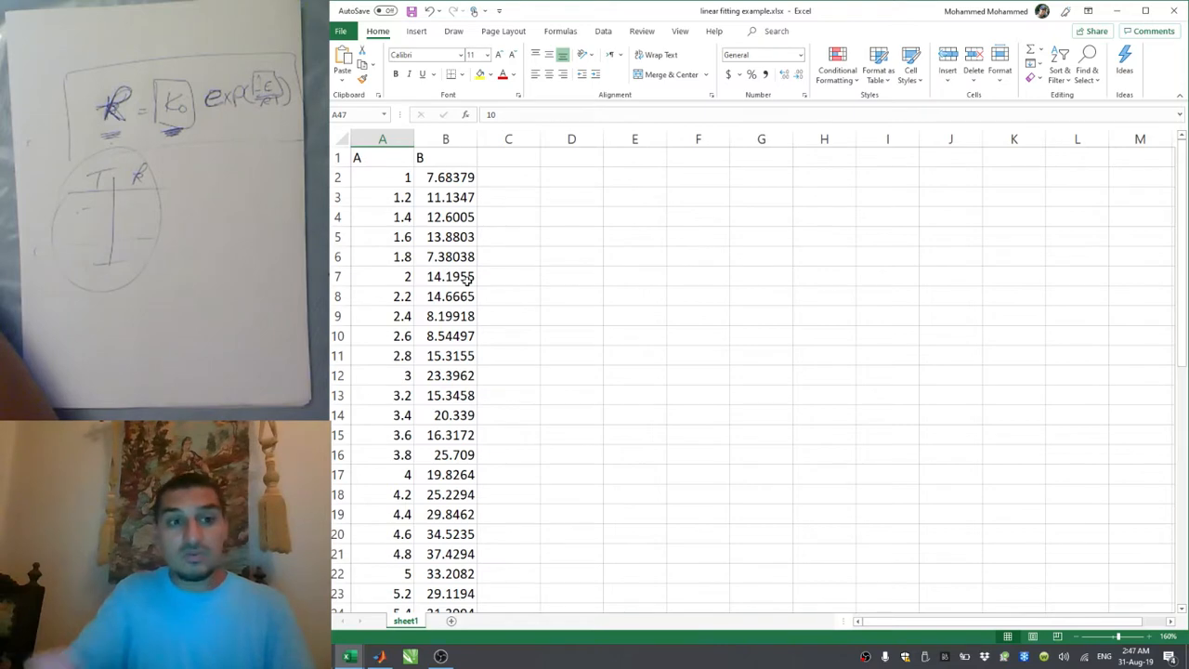
# Step: Switch to MATLAB and examine the full path of the current working folder
pyautogui.hotkey('alt', 'Tab')
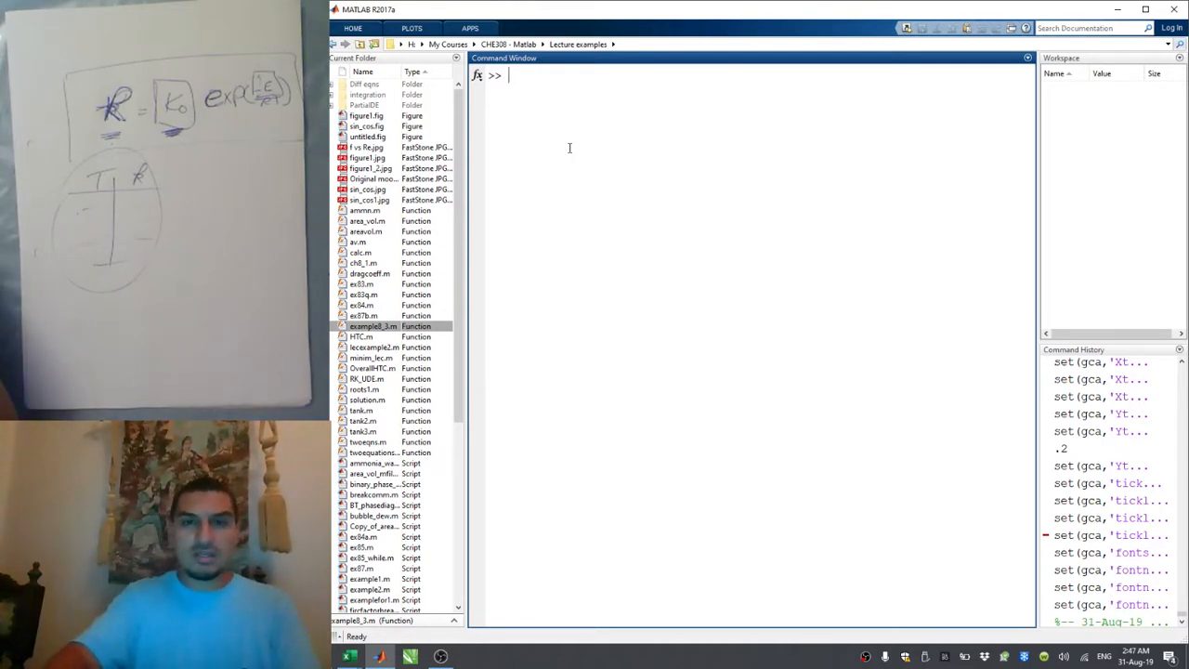
pyautogui.hotkey('alt', 'Tab')
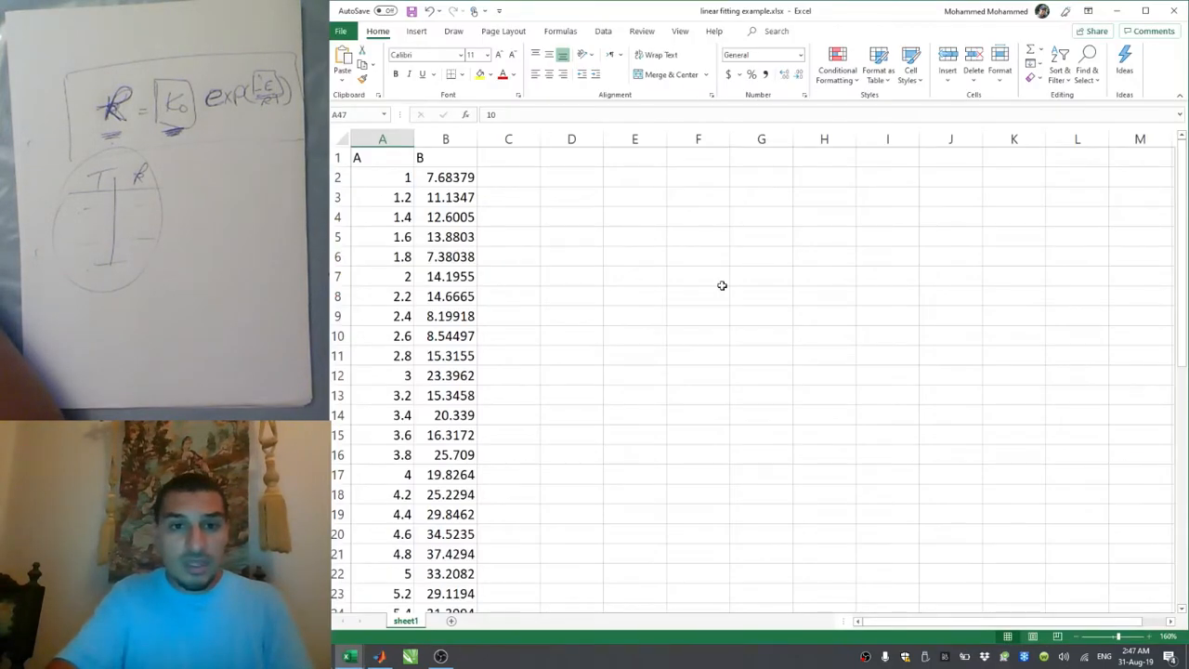
pyautogui.hotkey('alt', 'Tab')
pyautogui.click(634, 44)
pyautogui.click(634, 43)
pyautogui.moveTo(564, 44); pyautogui.dragTo(451, 38)
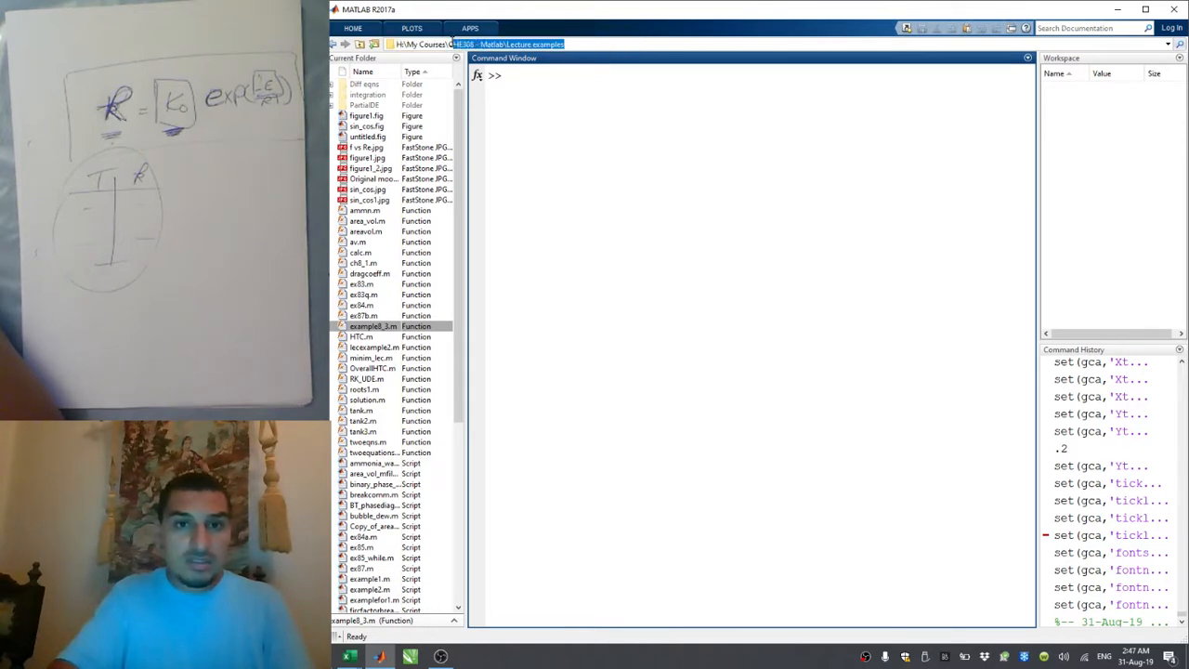
pyautogui.click(450, 40)
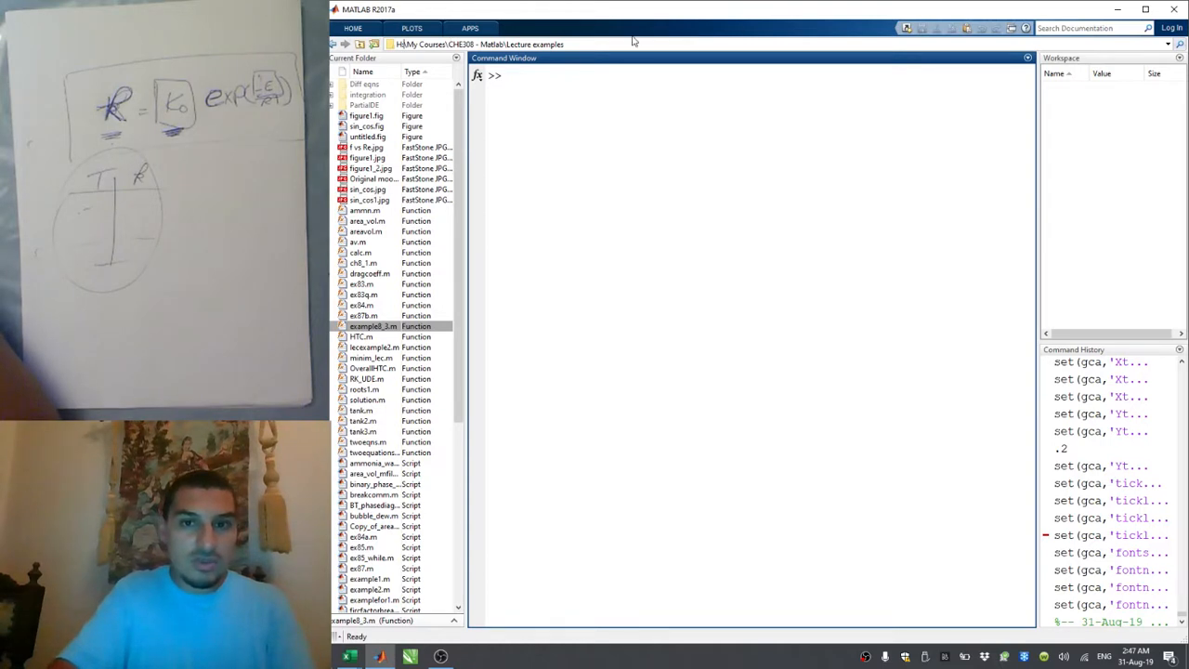
pyautogui.moveTo(612, 43); pyautogui.dragTo(497, 43)
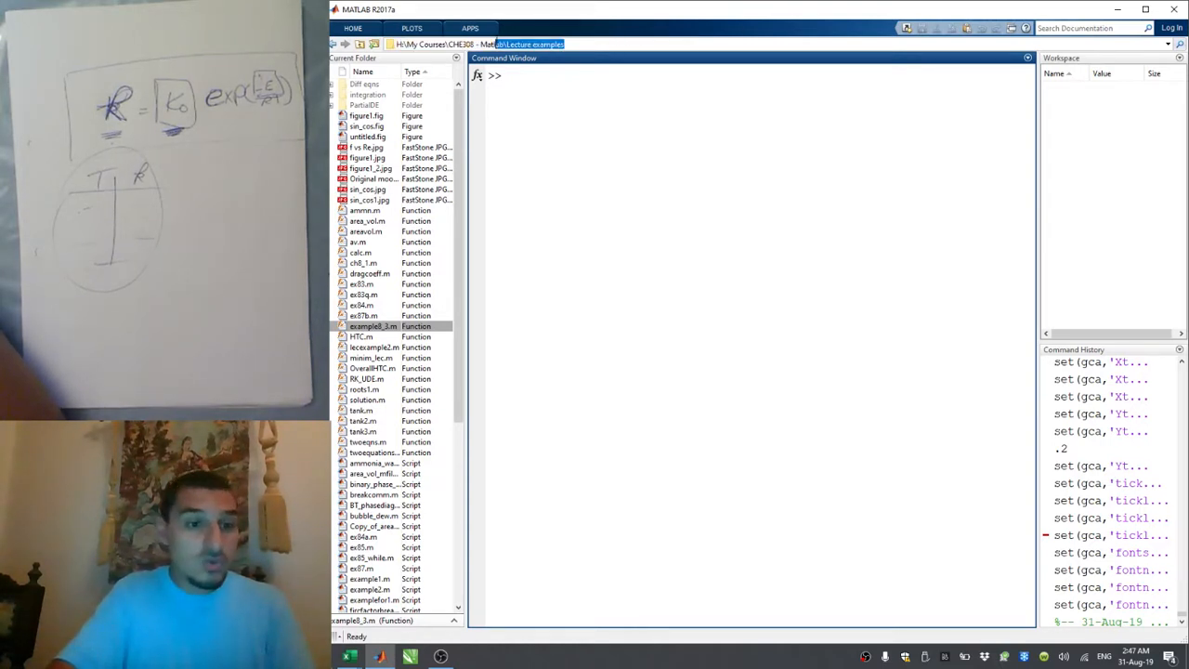
pyautogui.click(575, 47)
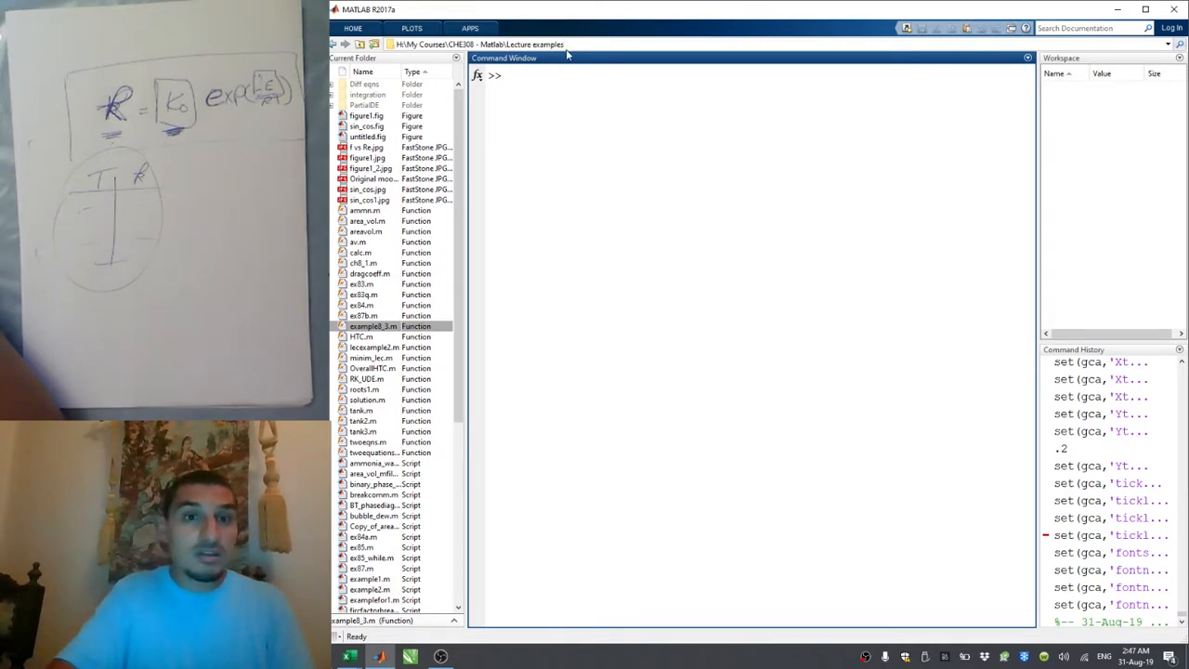
# Step: Locate and select linear fitting example.xlsx among the files of the current folder
pyautogui.click(417, 306)
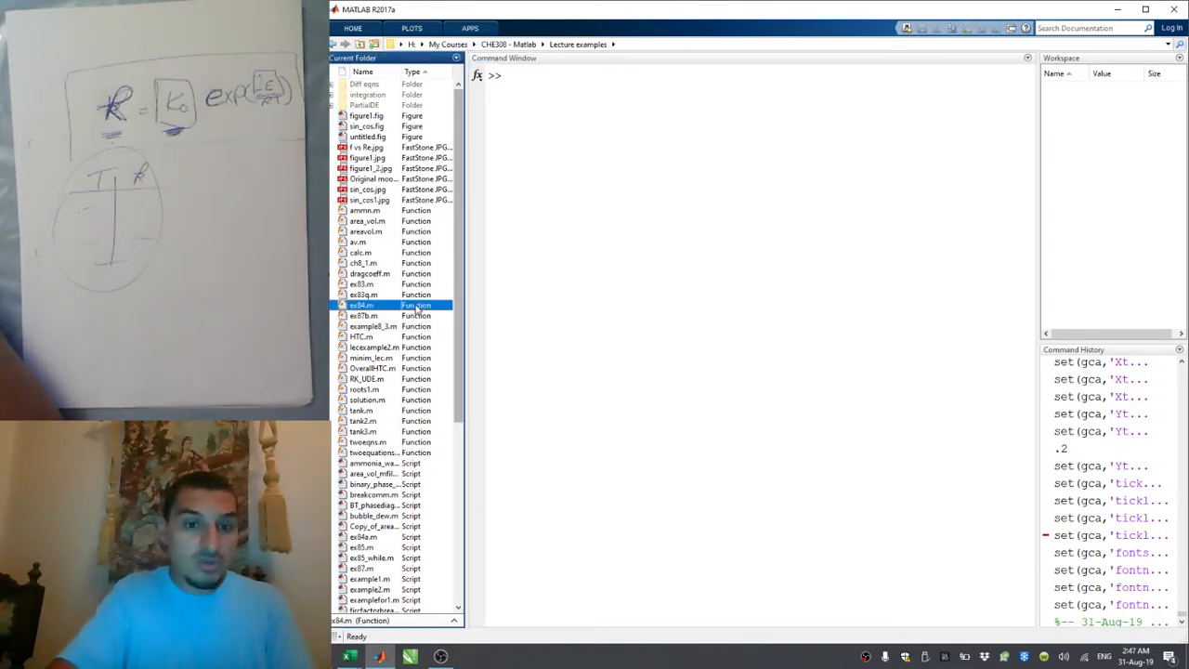
pyautogui.scroll(-9, 417, 312)
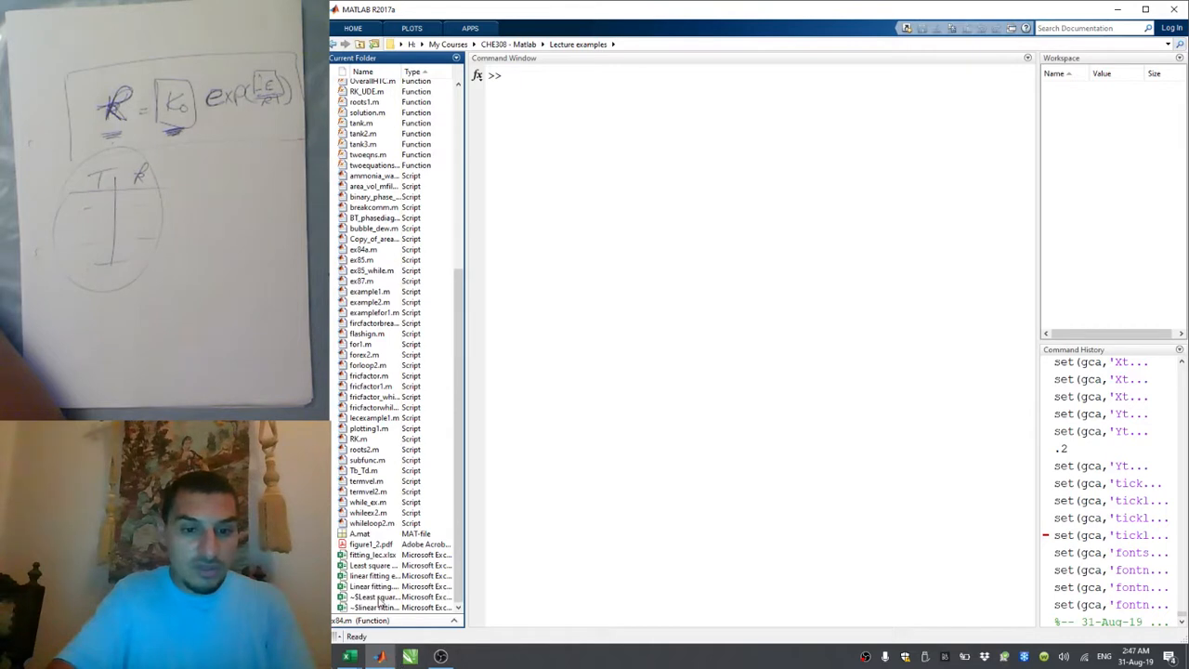
pyautogui.click(379, 577)
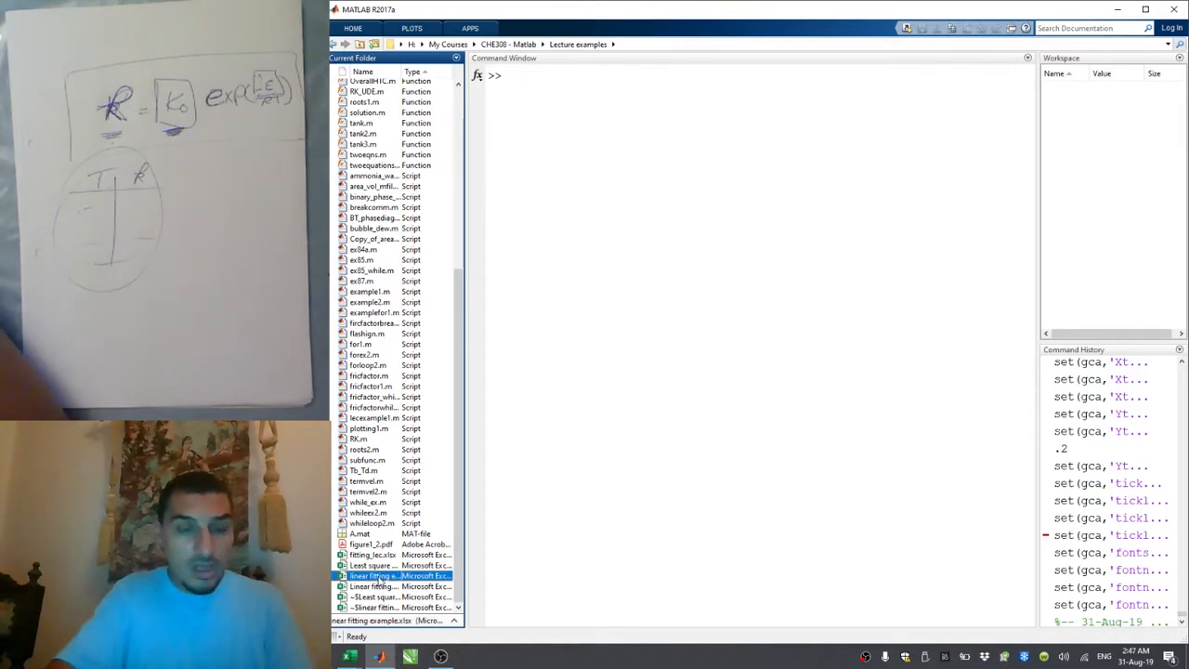
# Step: Start a command assigning xlsread's output to the variable data, with 'linear fitting example.xlsx' as the file name argument
pyautogui.click(539, 246)
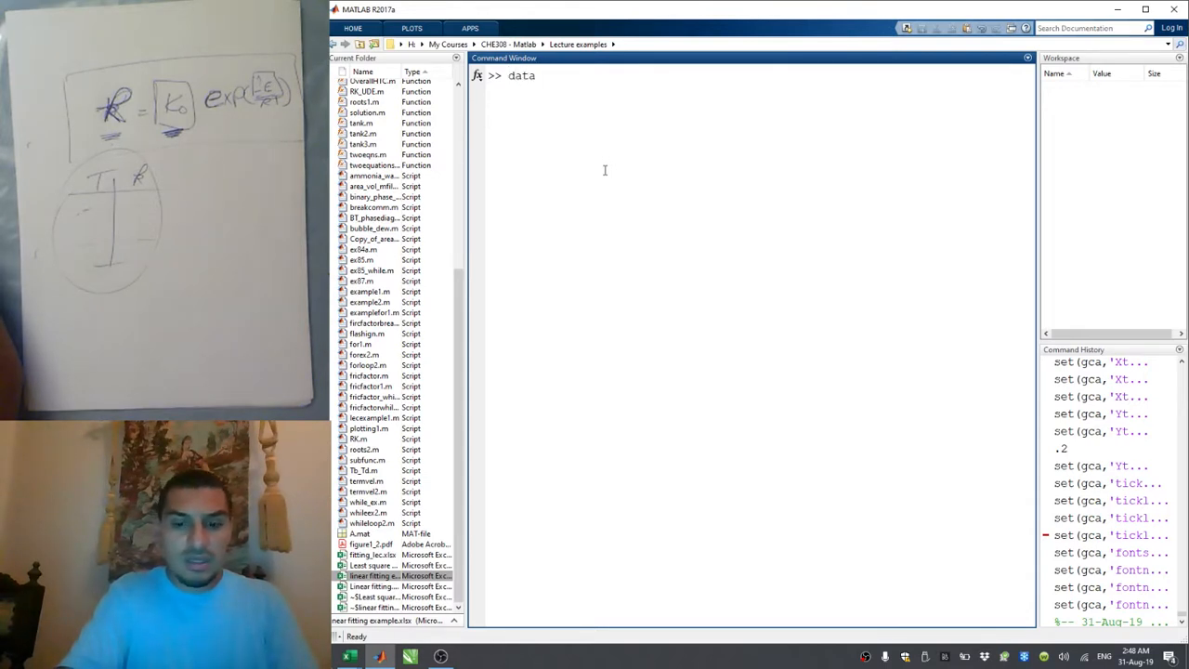
pyautogui.write('xls')
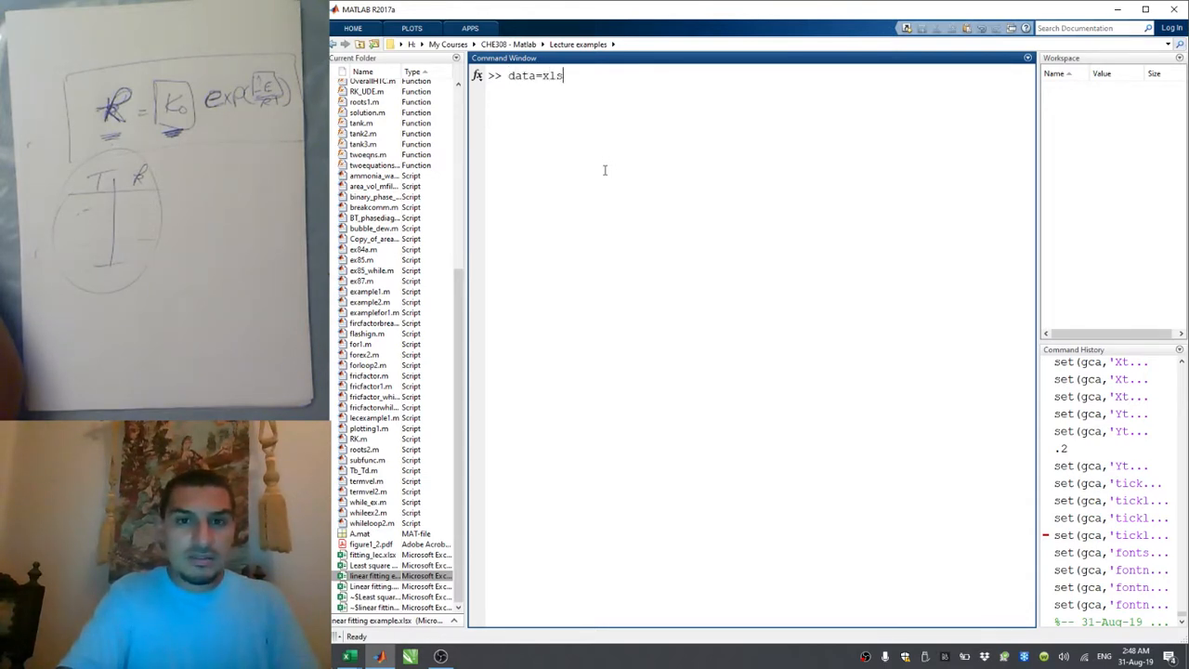
pyautogui.write('read(')
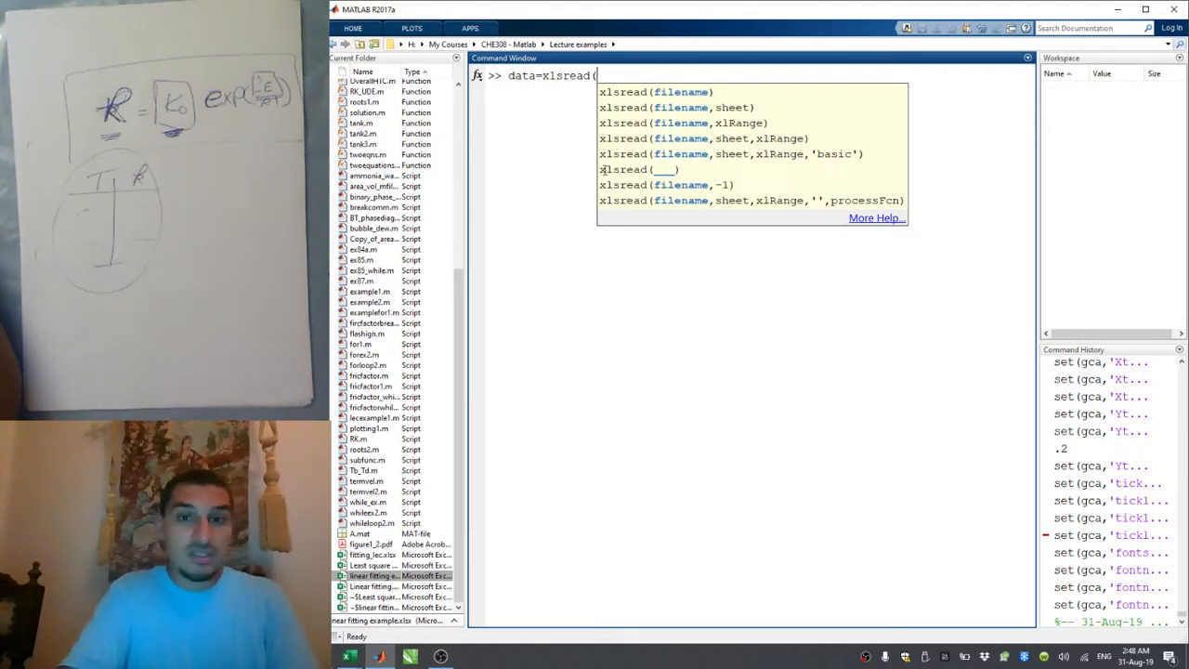
pyautogui.hotkey('alt', 'Tab')
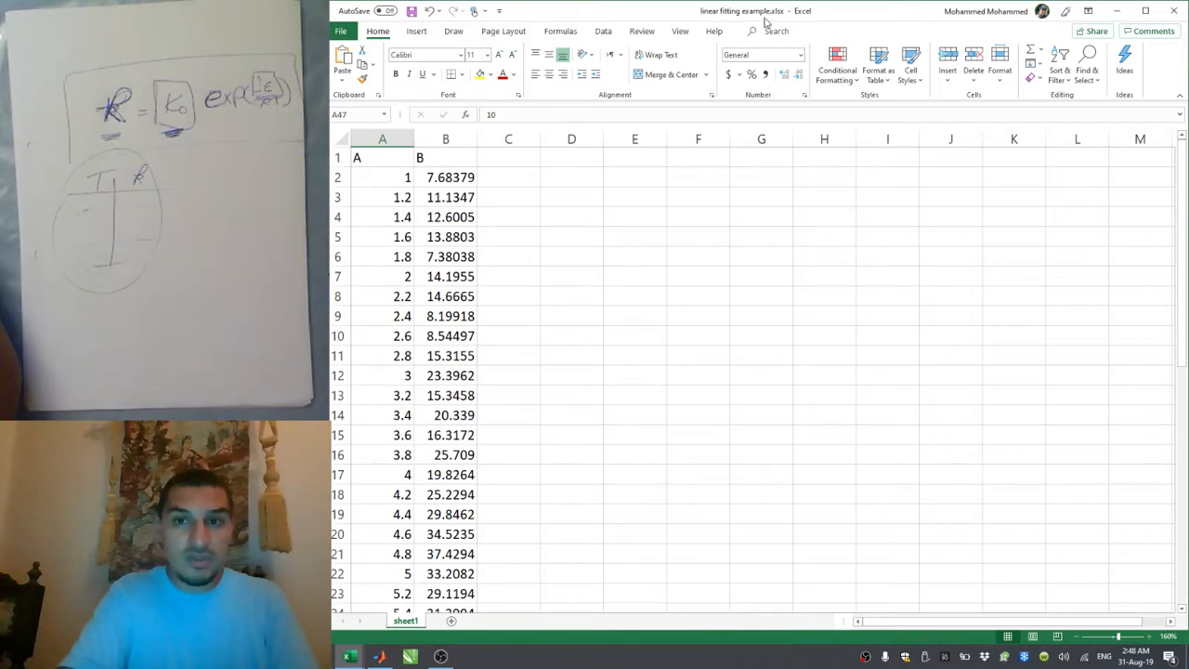
pyautogui.hotkey('alt', 'Tab')
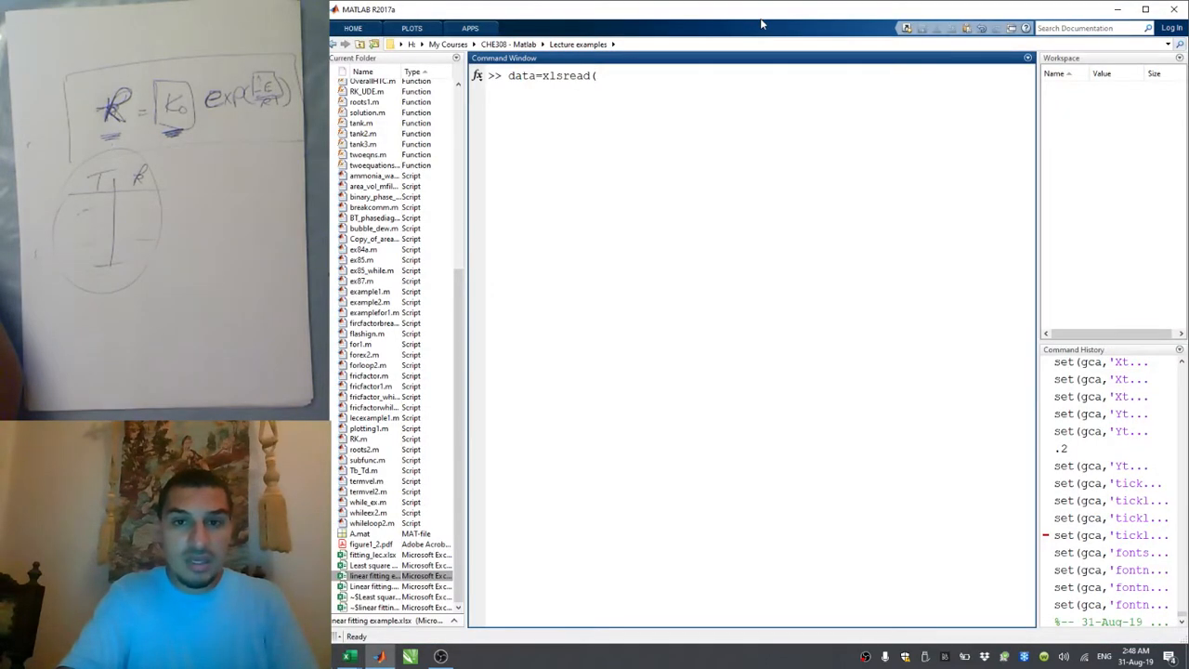
pyautogui.write("'linear fitting example.")
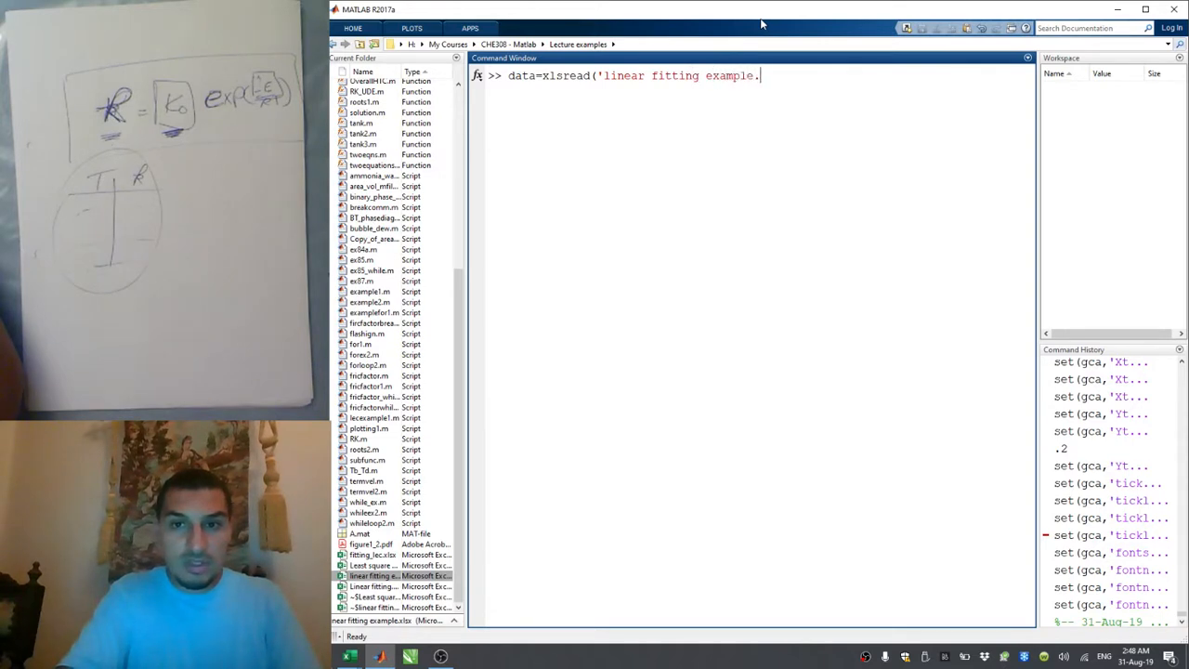
pyautogui.write('cl')
pyautogui.press('BackSpace')
pyautogui.press('BackSpace')
pyautogui.write('s')
pyautogui.write("lsx',")
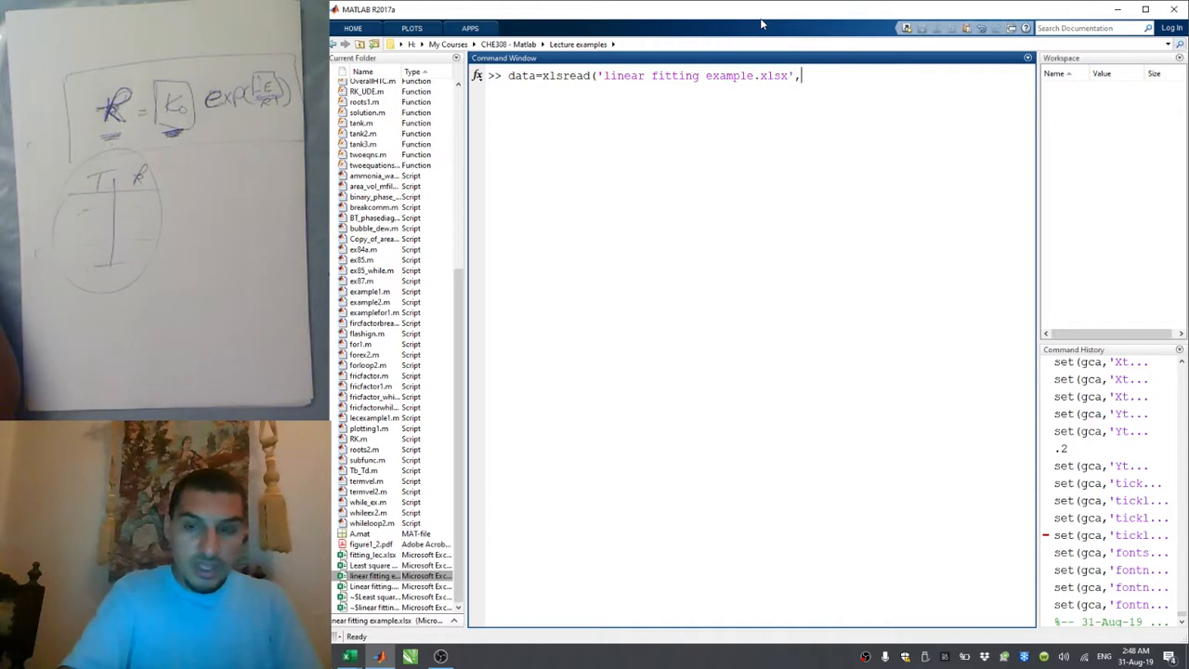
# Step: Check the worksheet name in the Excel workbook and add 'sheet1' as the second xlsread argument in MATLAB
pyautogui.hotkey('alt', 'Tab')
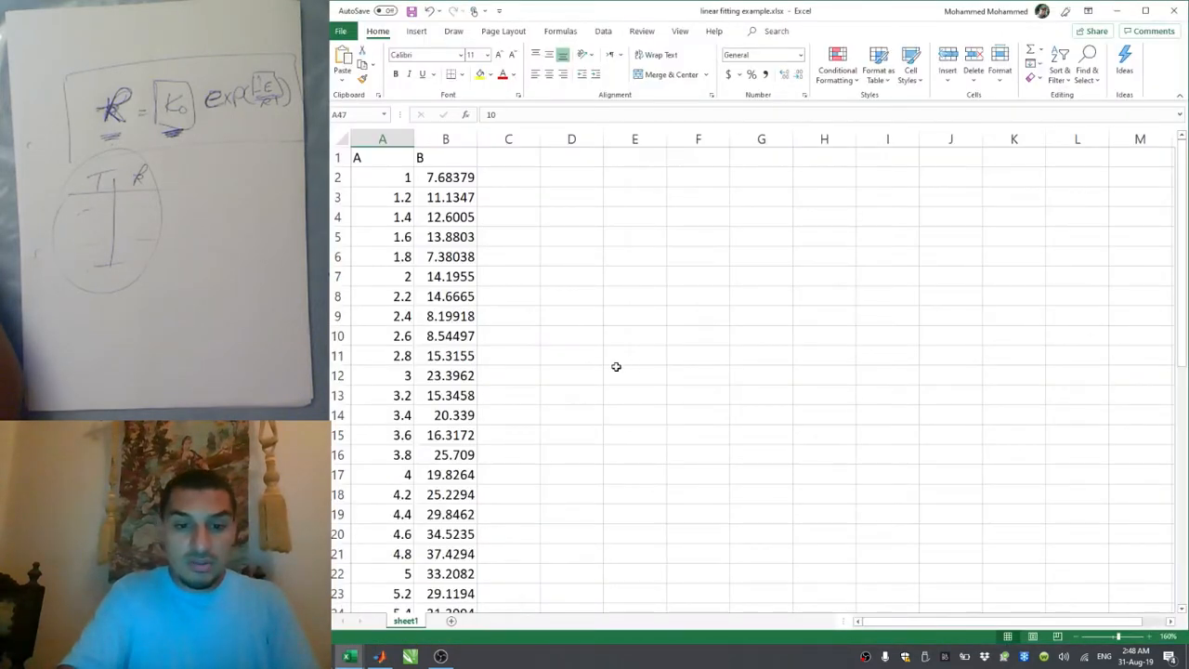
pyautogui.hotkey('alt', 'Tab')
pyautogui.write("'")
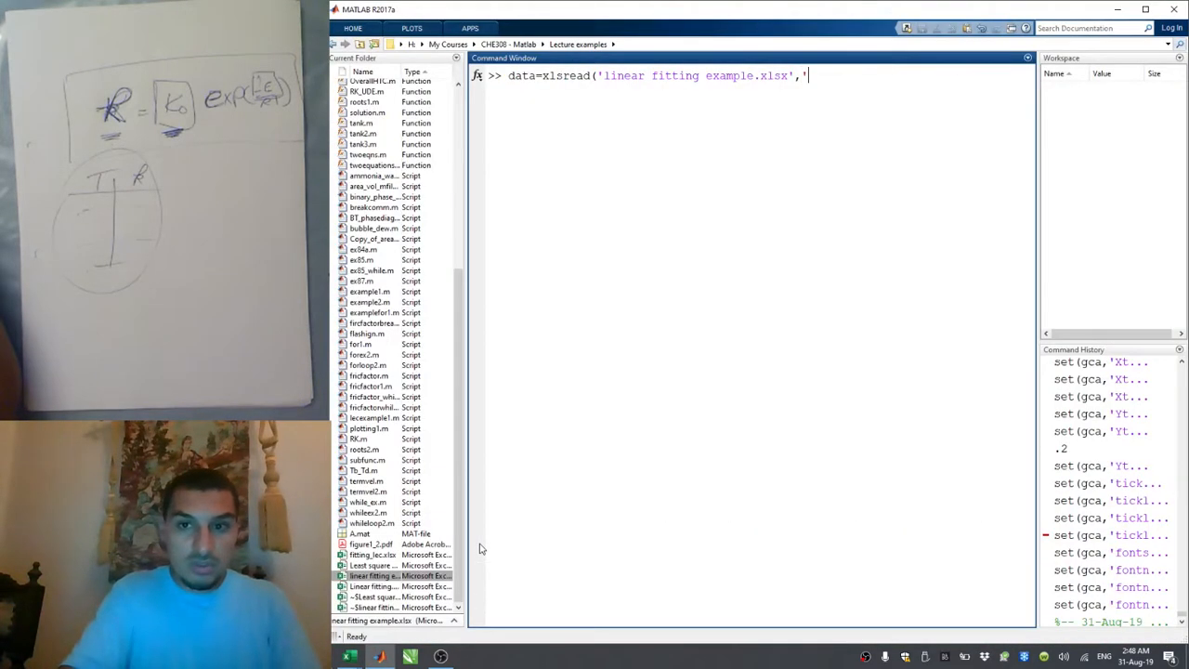
pyautogui.write("sheet1'")
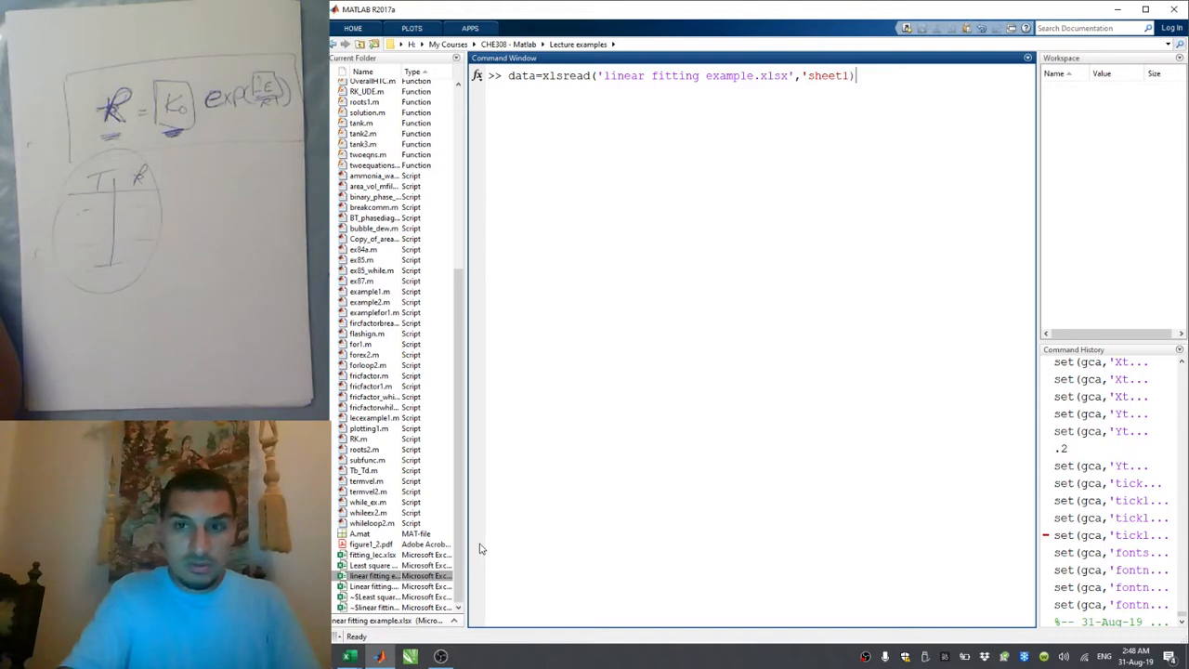
pyautogui.press('BackSpace')
pyautogui.press('BackSpace')
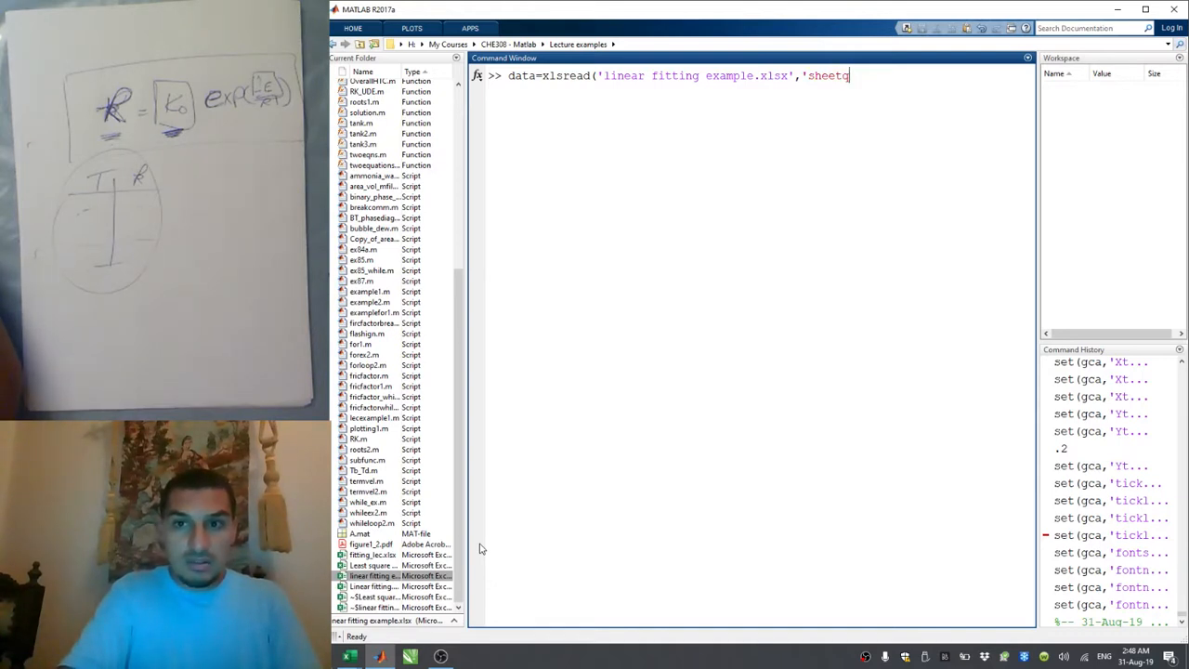
pyautogui.press('BackSpace')
pyautogui.press('BackSpace')
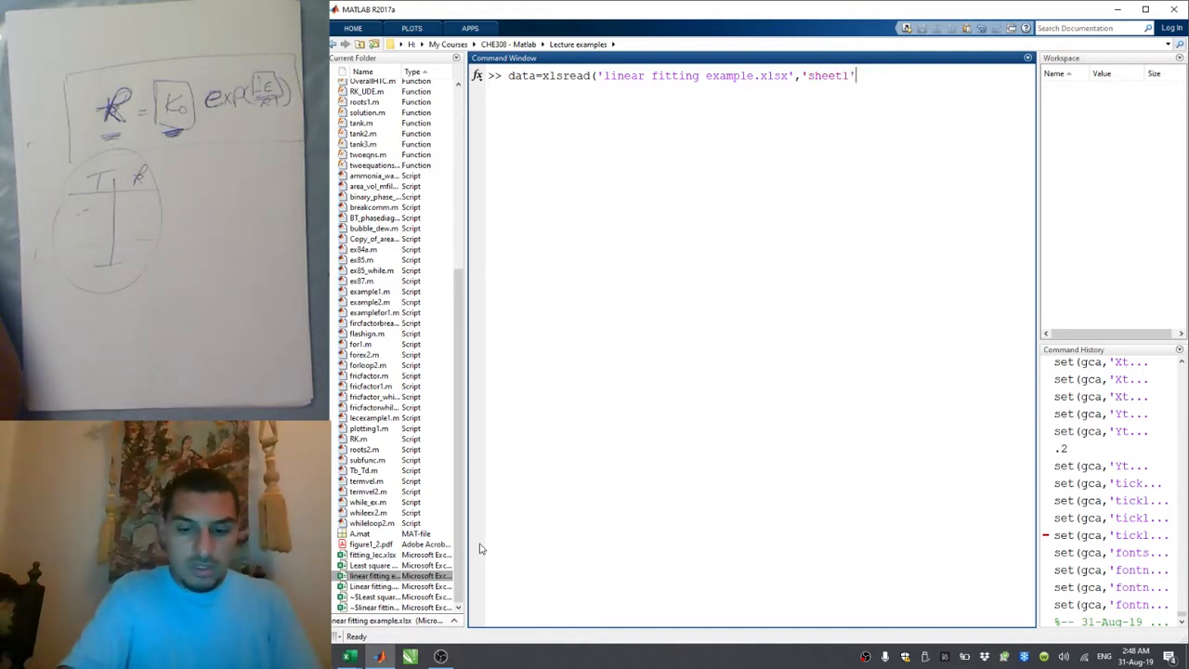
# Step: Check the data's cell extent in the Excel workbook, add the range 'A2:B47' to the MATLAB xlsread command, and run it
pyautogui.hotkey('alt', 'Tab')
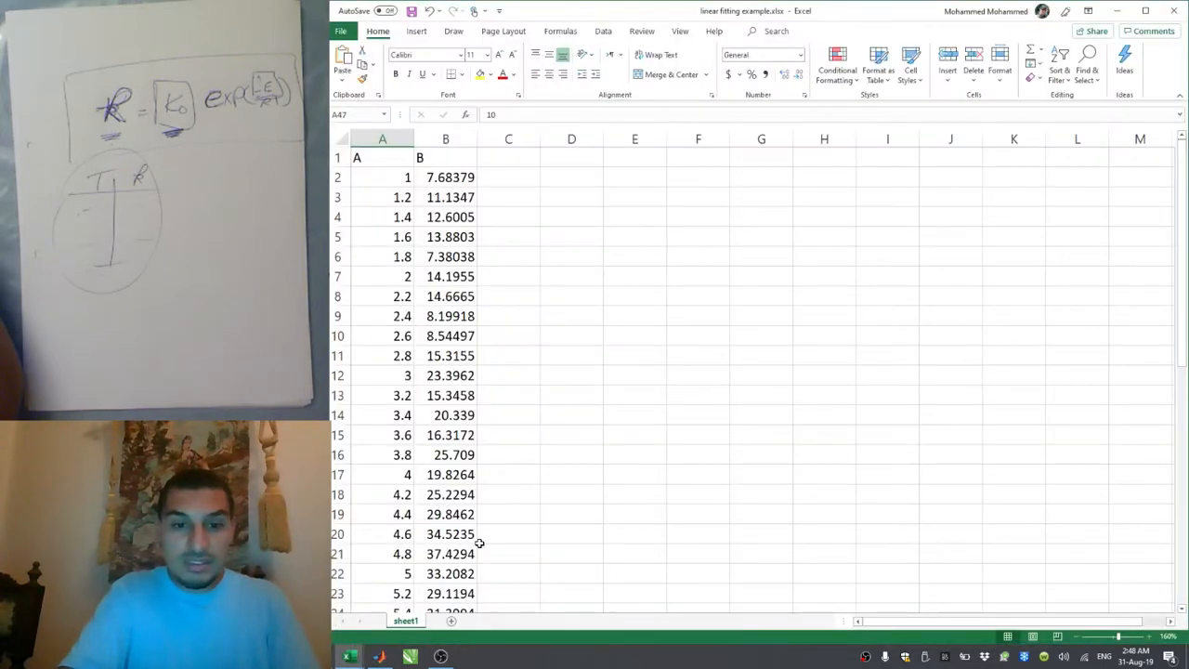
pyautogui.click(406, 195)
pyautogui.click(404, 176)
pyautogui.scroll(-7, 405, 177)
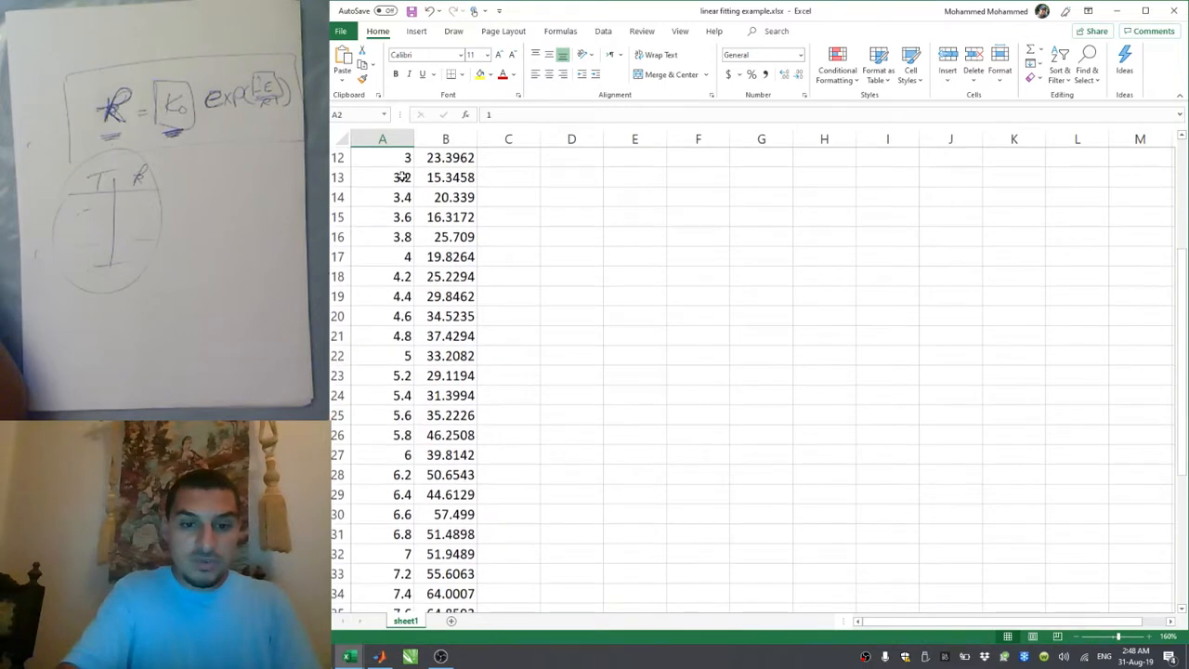
pyautogui.scroll(-3, 402, 179)
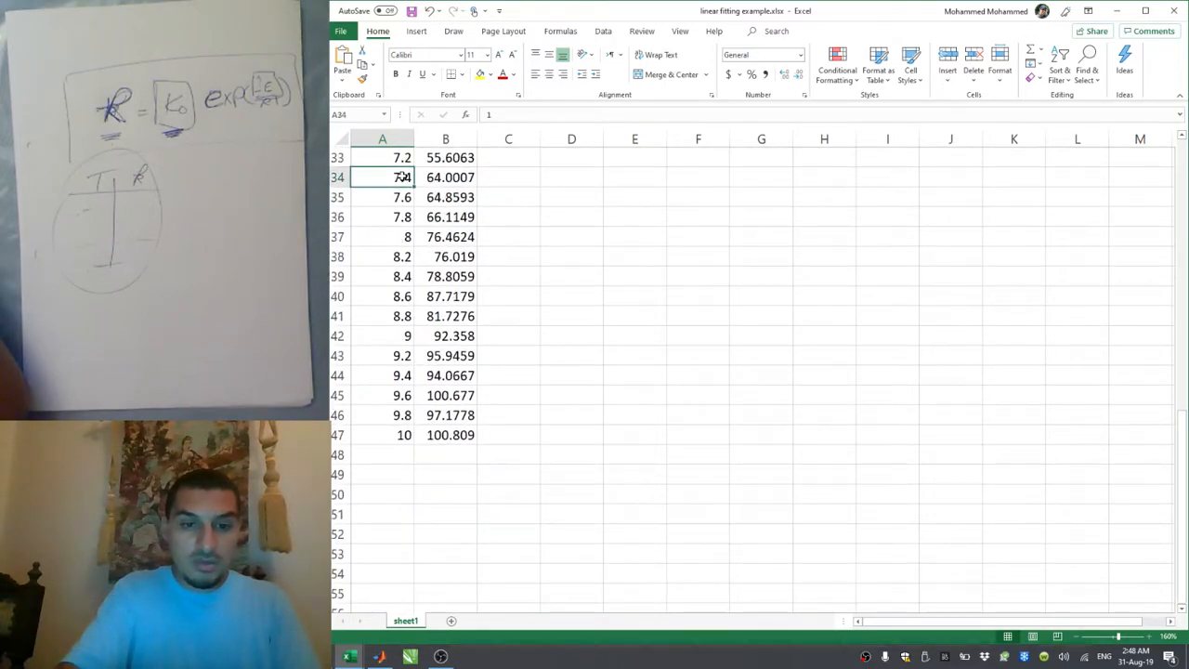
pyautogui.hotkey('alt', 'Tab')
pyautogui.write('A2')
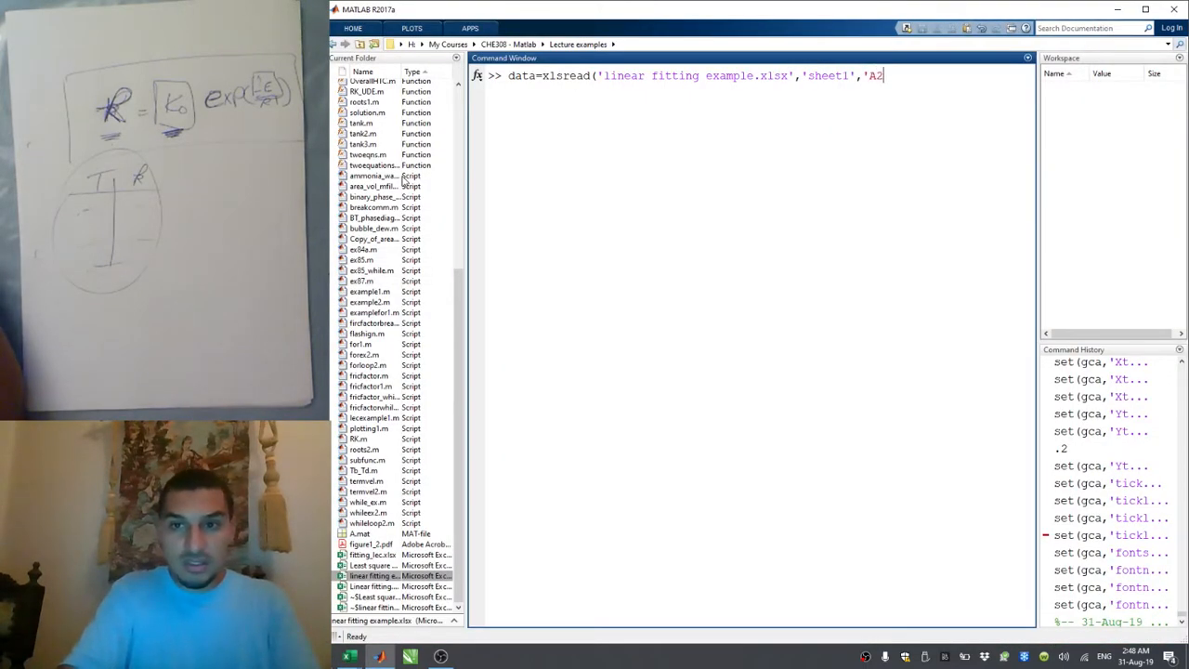
pyautogui.write(":B47'")
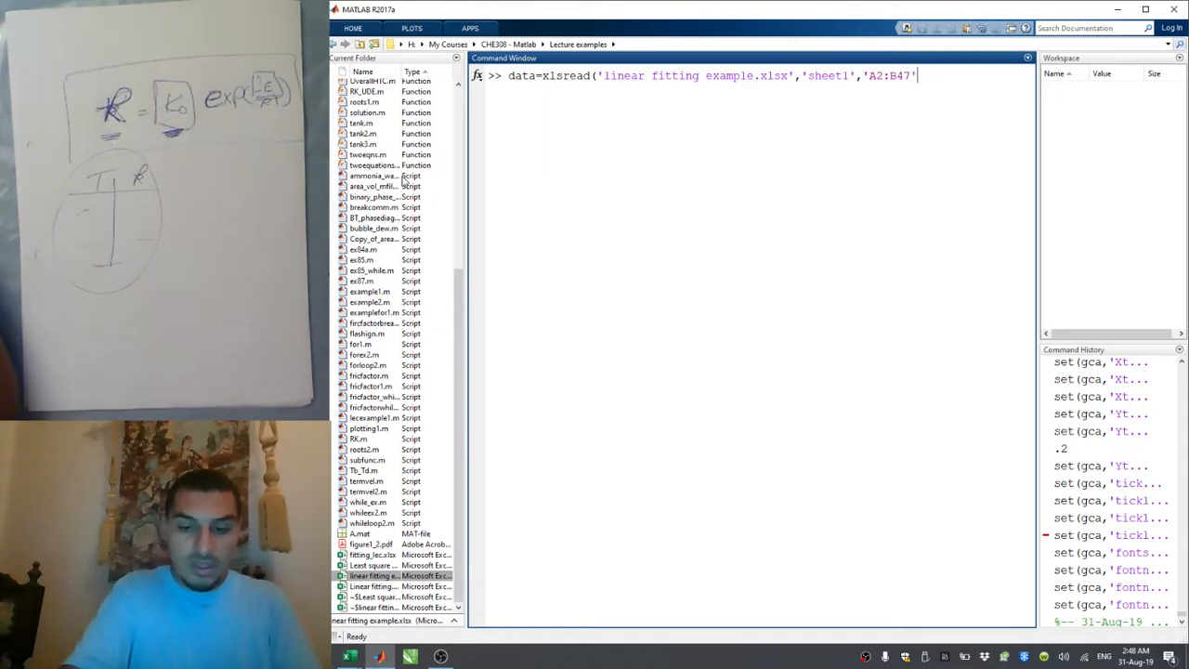
pyautogui.write(')')
pyautogui.press('Return')
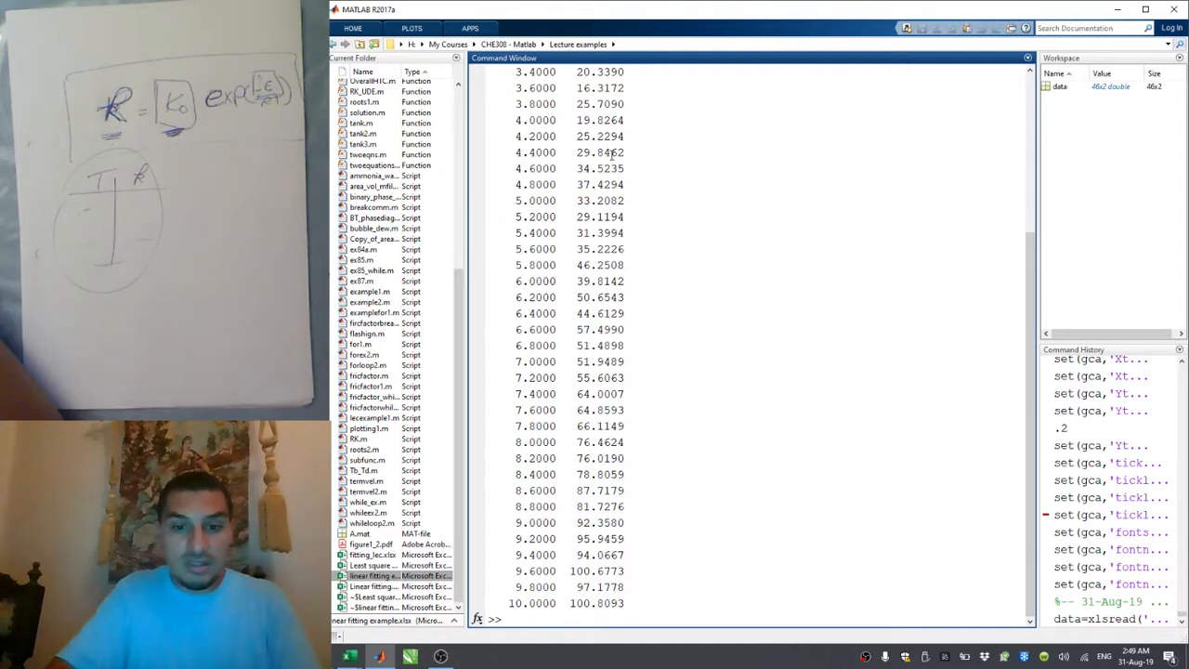
# Step: Review the imported values, and assign the first column of data to A and the second to B with output suppressed
pyautogui.scroll(5, 611, 156)
pyautogui.scroll(-1, 611, 156)
pyautogui.scroll(1, 611, 156)
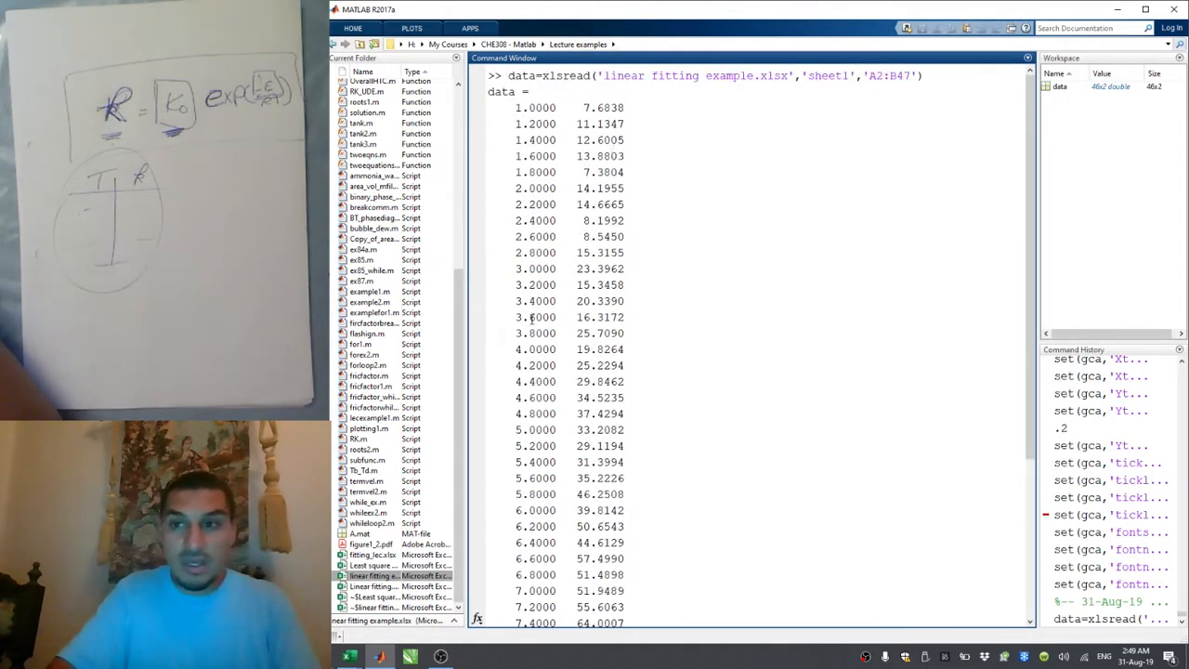
pyautogui.click(1102, 86)
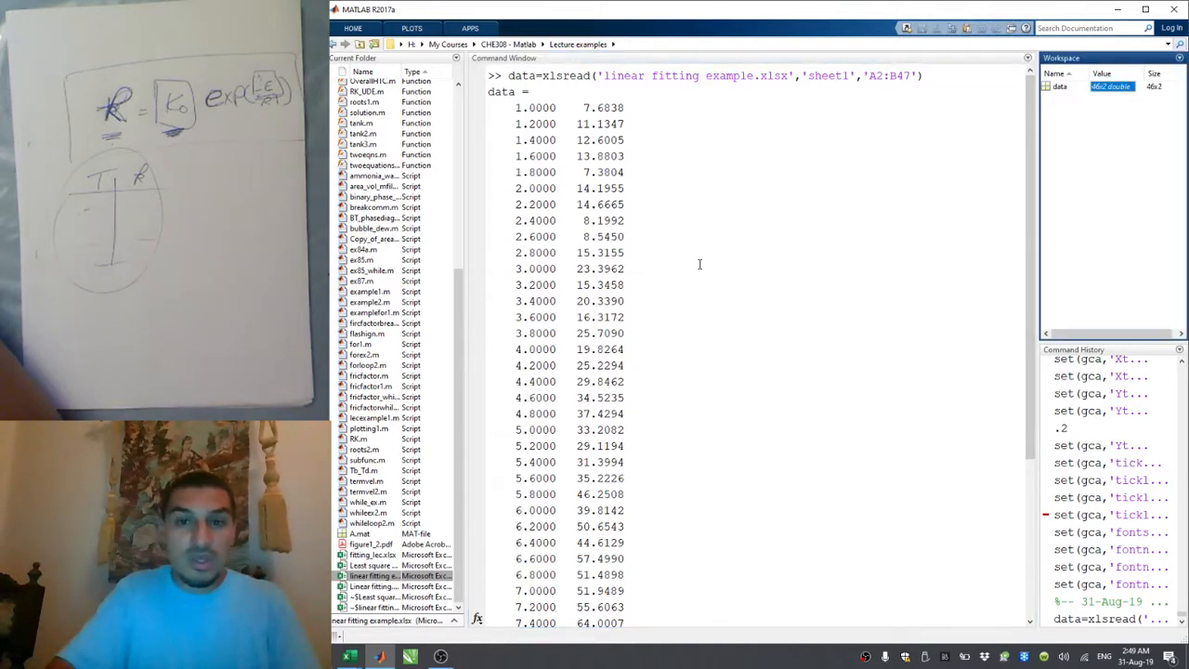
pyautogui.click(700, 263)
pyautogui.write('A=')
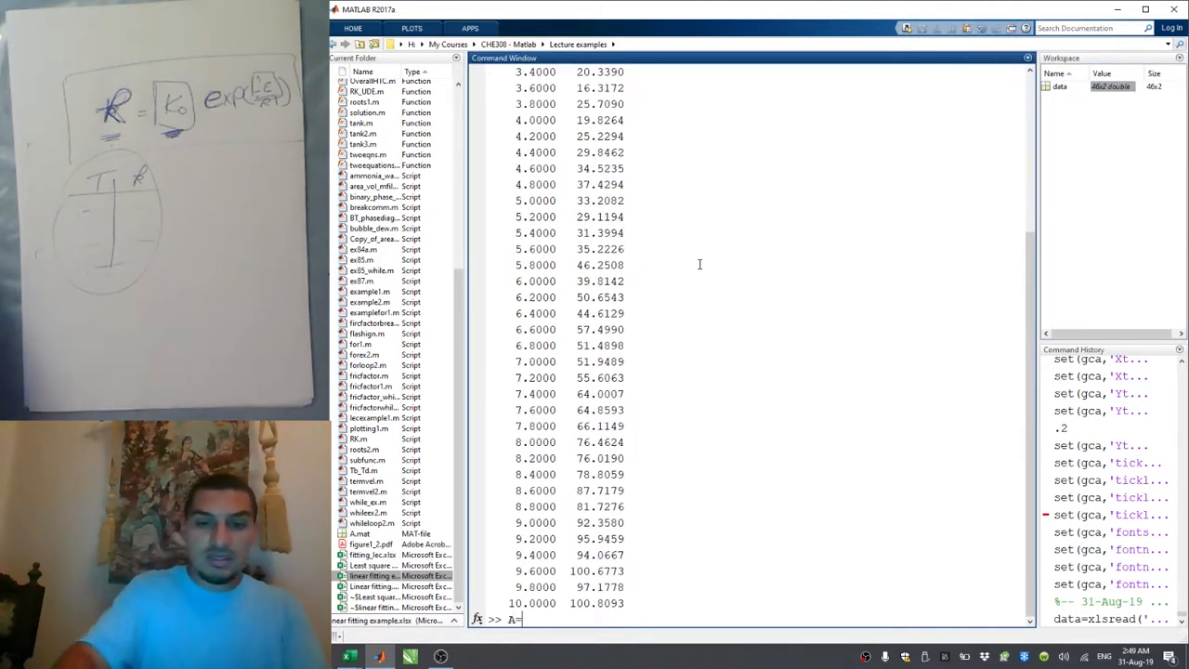
pyautogui.write('data')
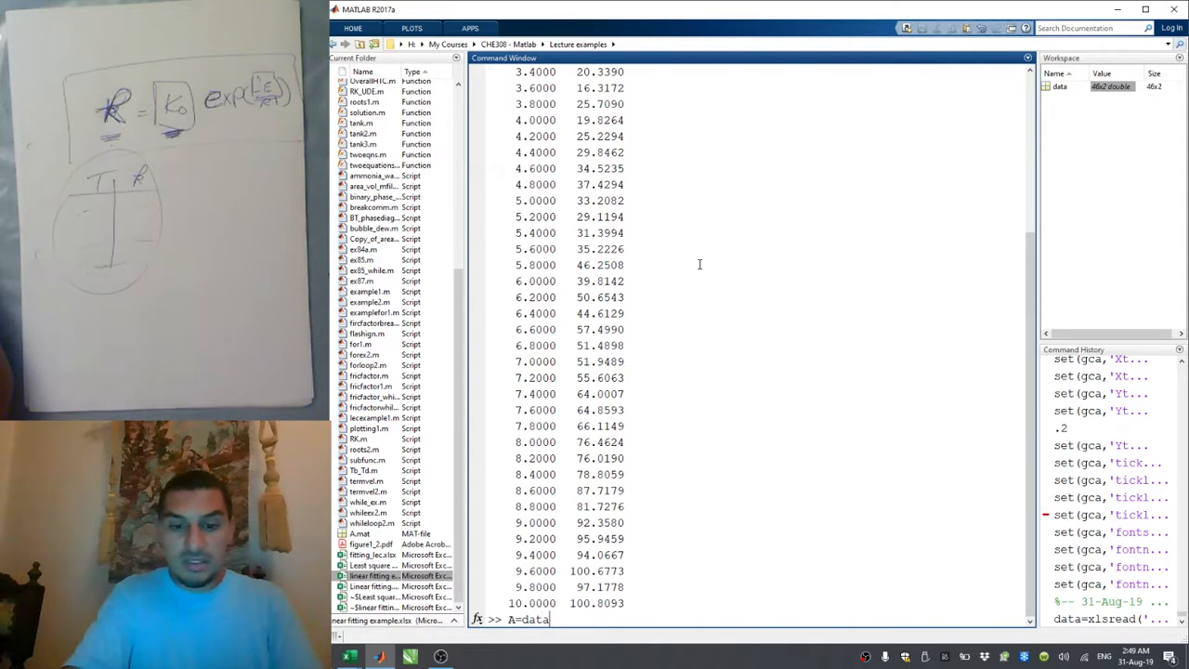
pyautogui.write('(:,1)')
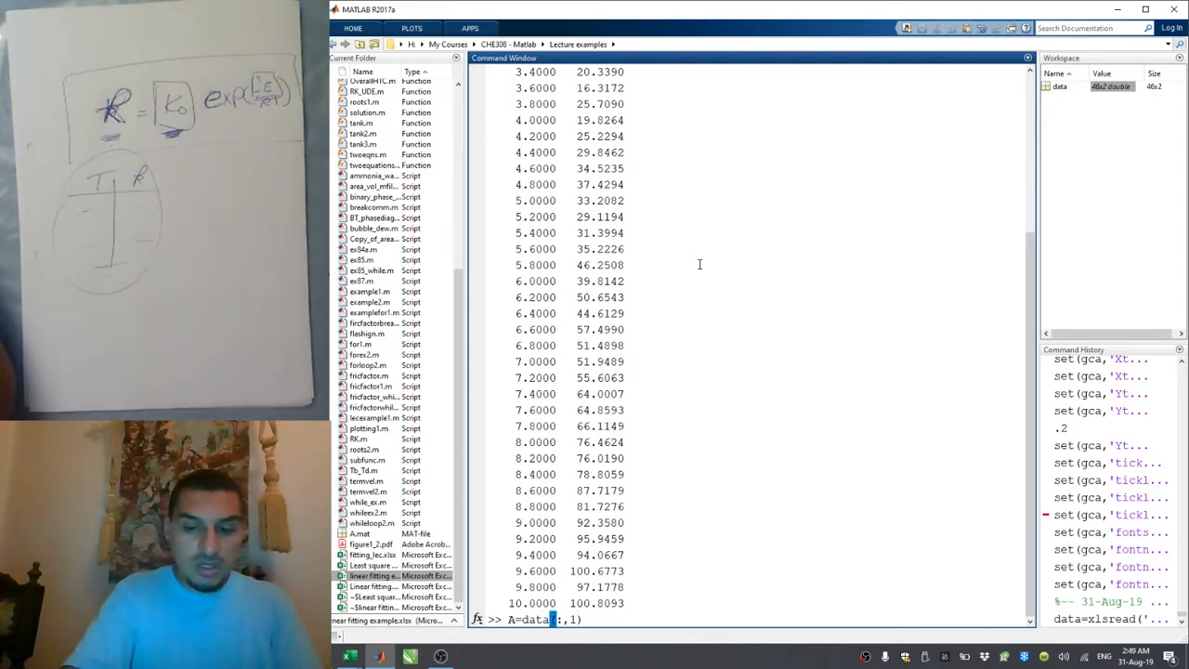
pyautogui.write(';B=data')
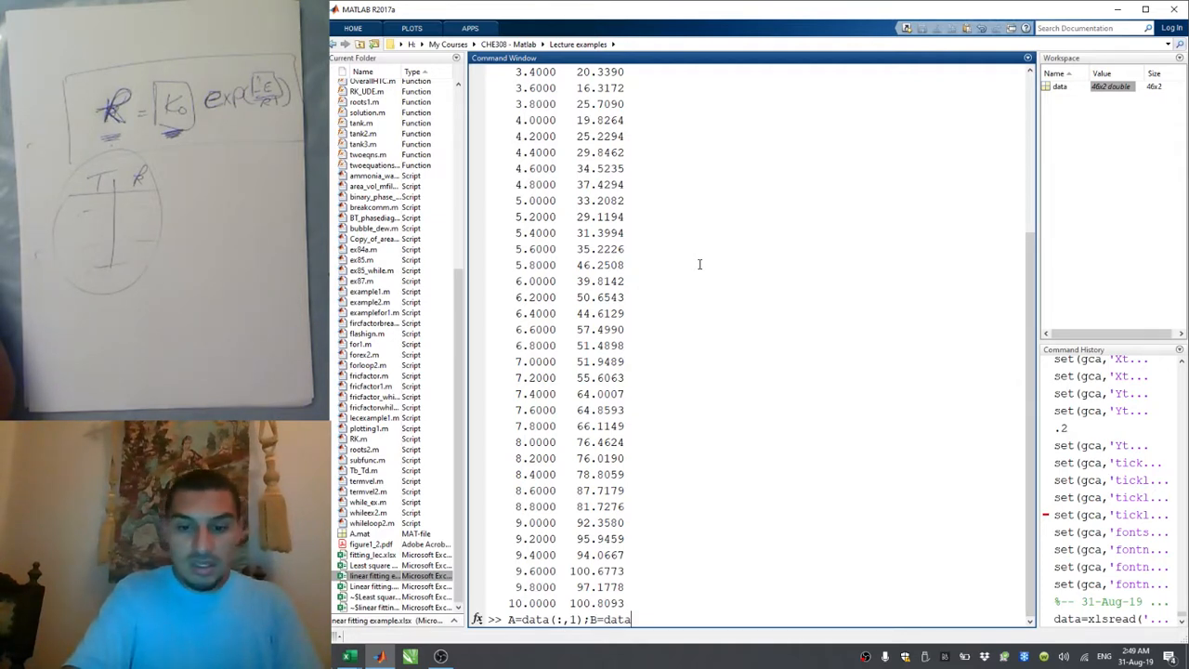
pyautogui.write('(:,2);')
pyautogui.press('Return')
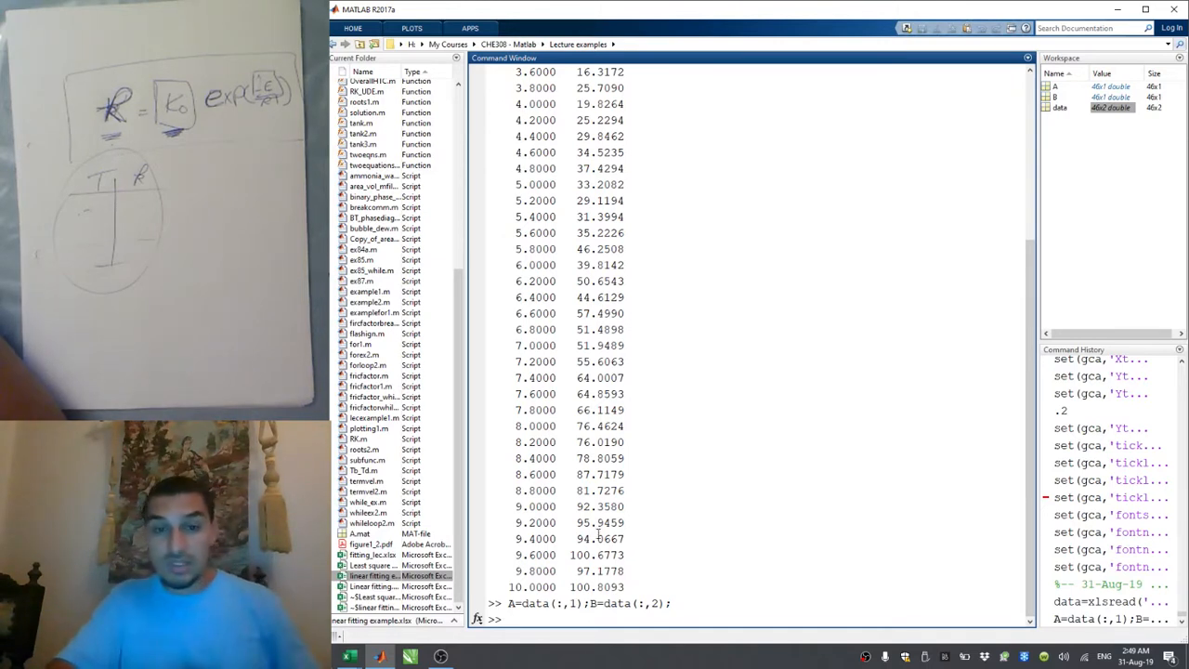
pyautogui.scroll(5, 598, 525)
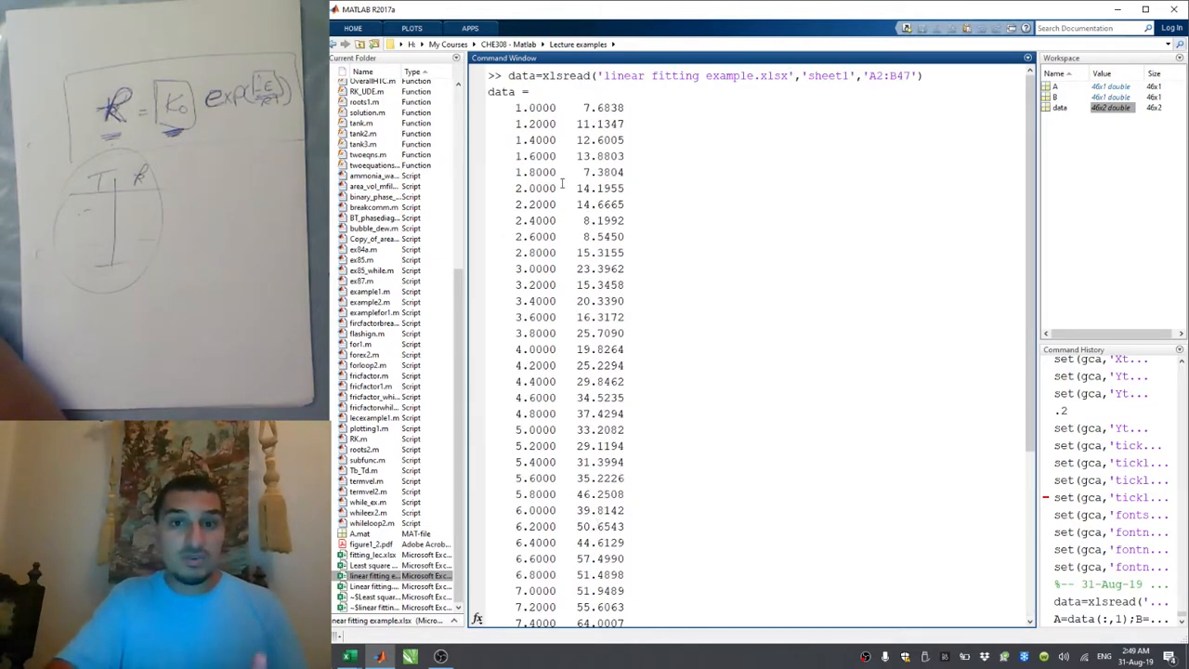
pyautogui.moveTo(487, 75); pyautogui.dragTo(751, 78)
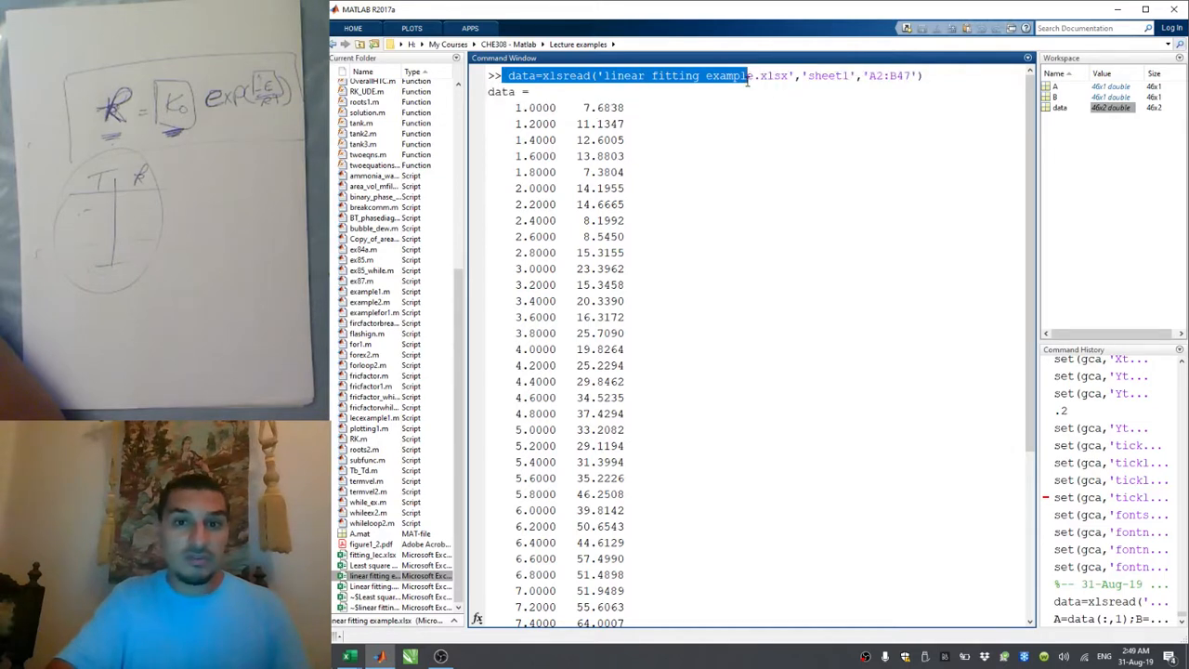
pyautogui.click(748, 81)
pyautogui.scroll(-5, 703, 382)
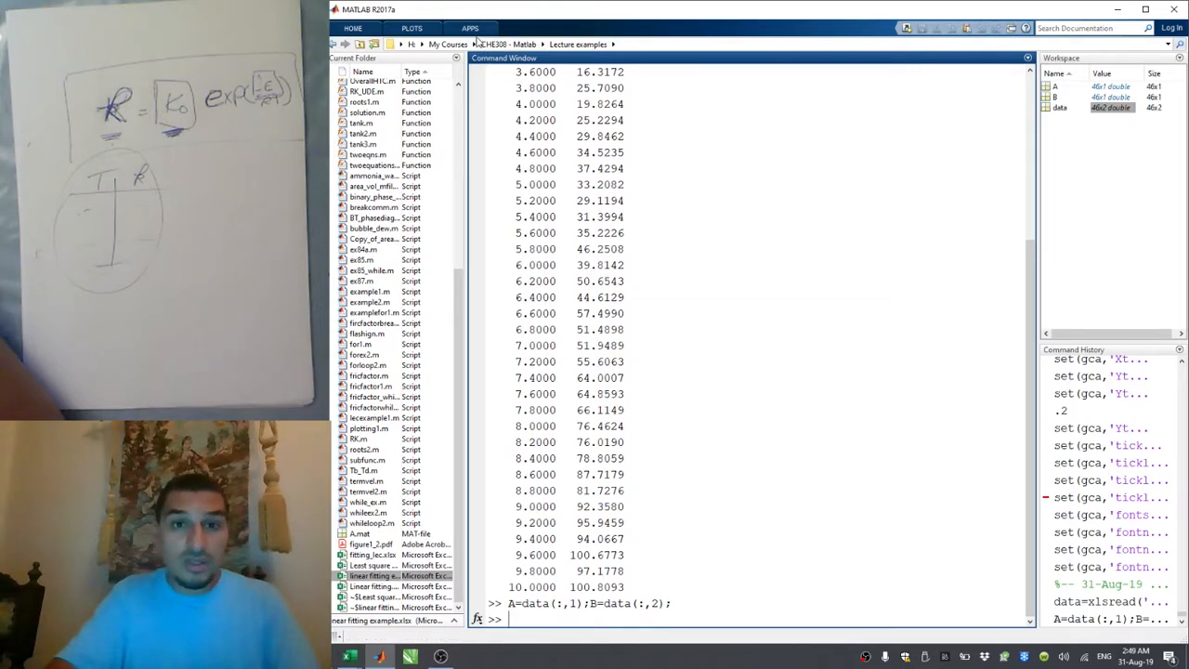
# Step: Browse the full collection of installed apps and launch Curve Fitting from the math, statistics and optimization group
pyautogui.click(472, 29)
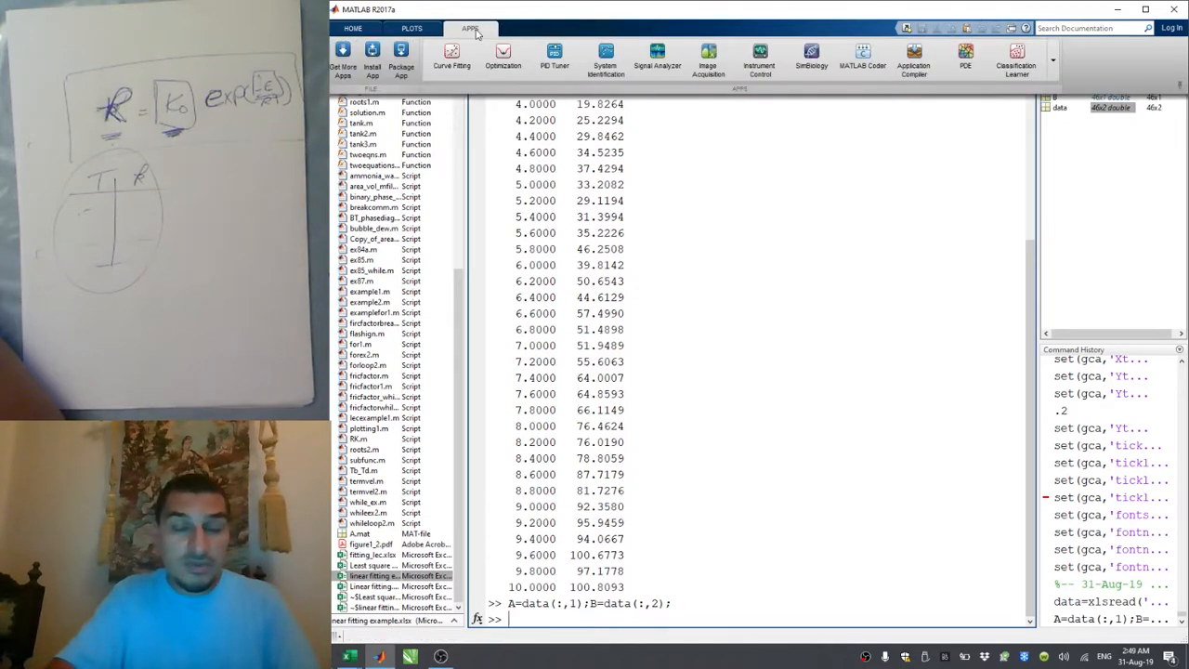
pyautogui.click(1054, 58)
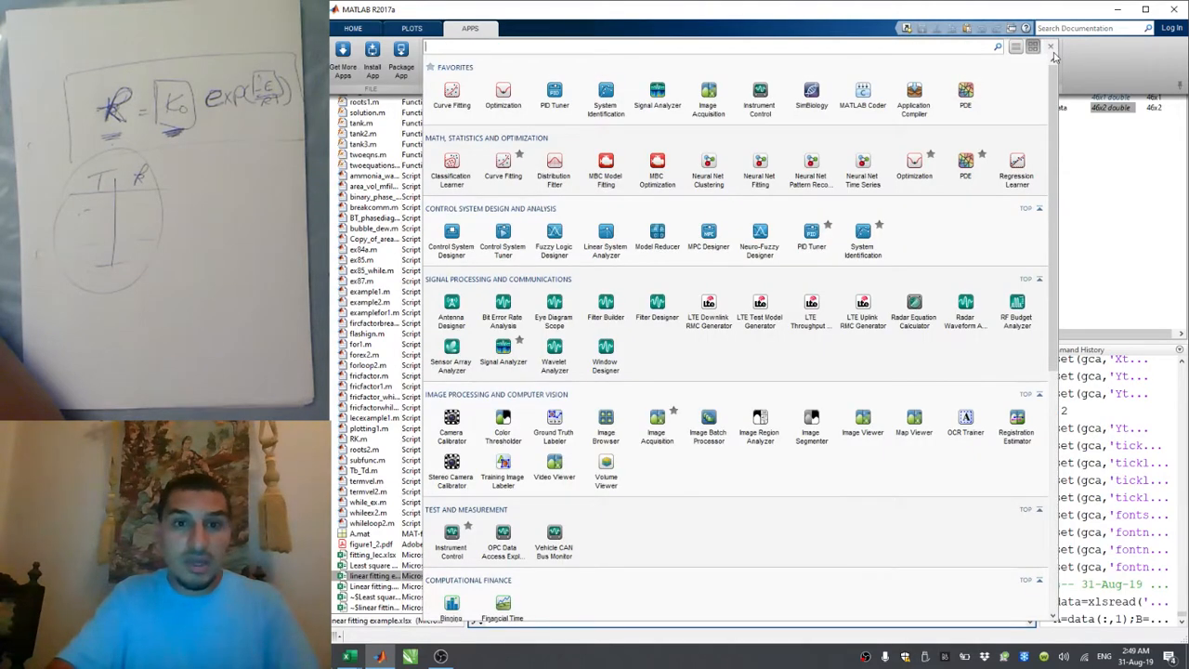
pyautogui.click(1055, 54)
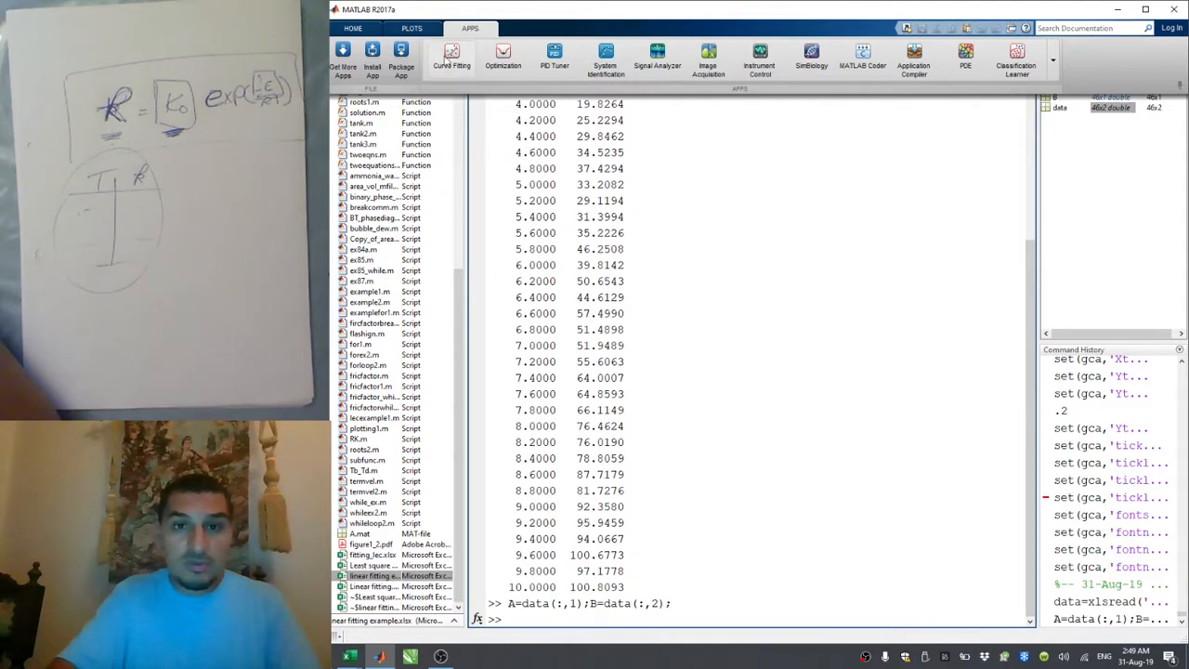
pyautogui.click(1053, 54)
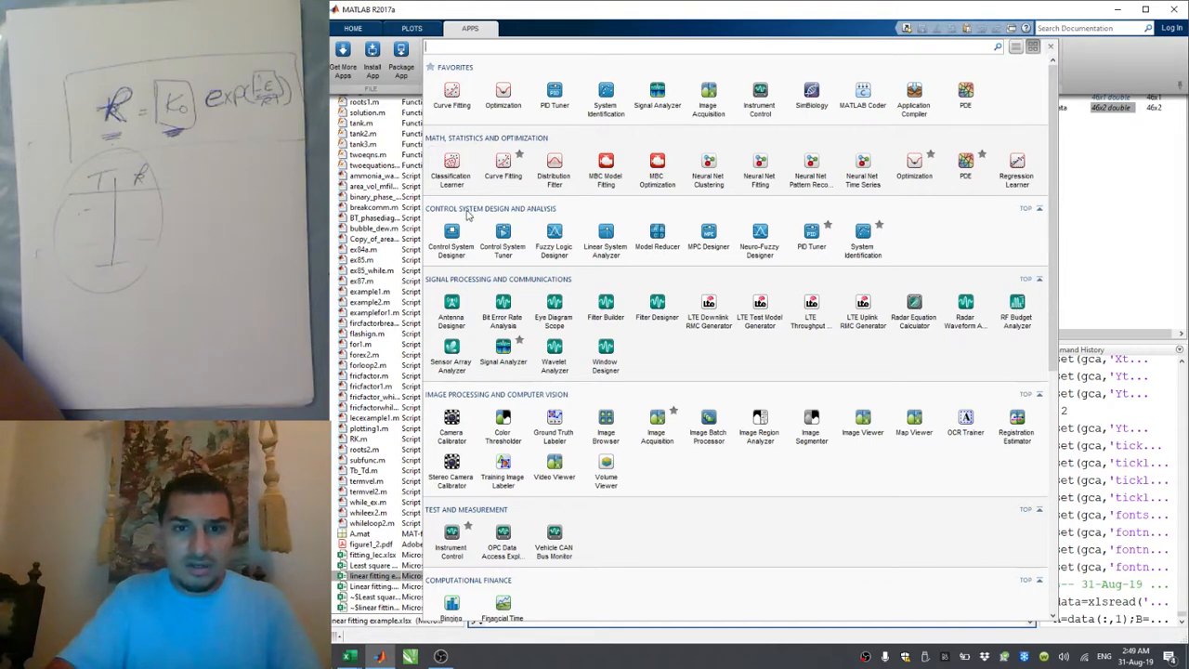
pyautogui.scroll(-3, 490, 434)
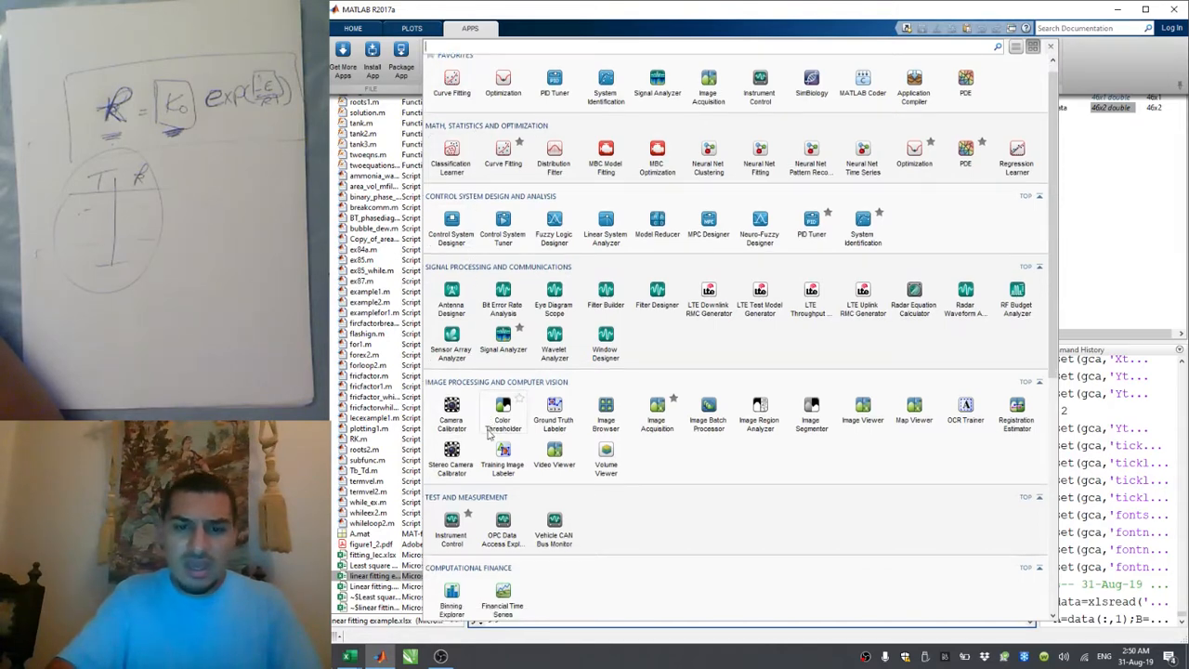
pyautogui.scroll(-1, 489, 434)
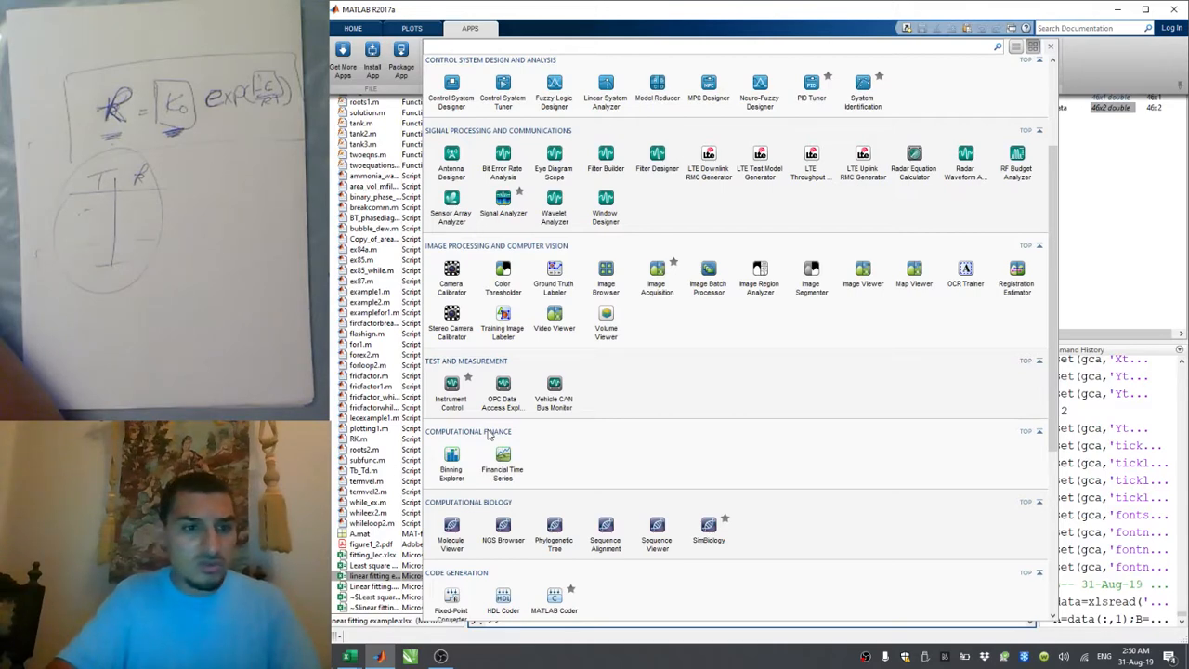
pyautogui.scroll(3, 490, 434)
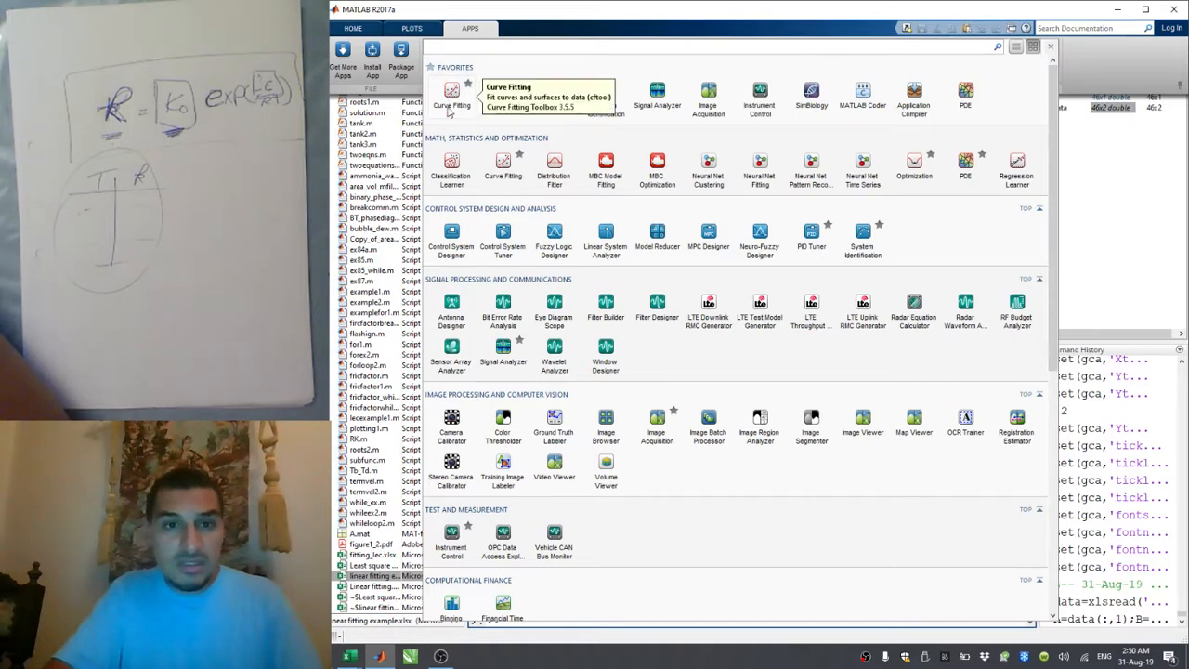
pyautogui.click(499, 167)
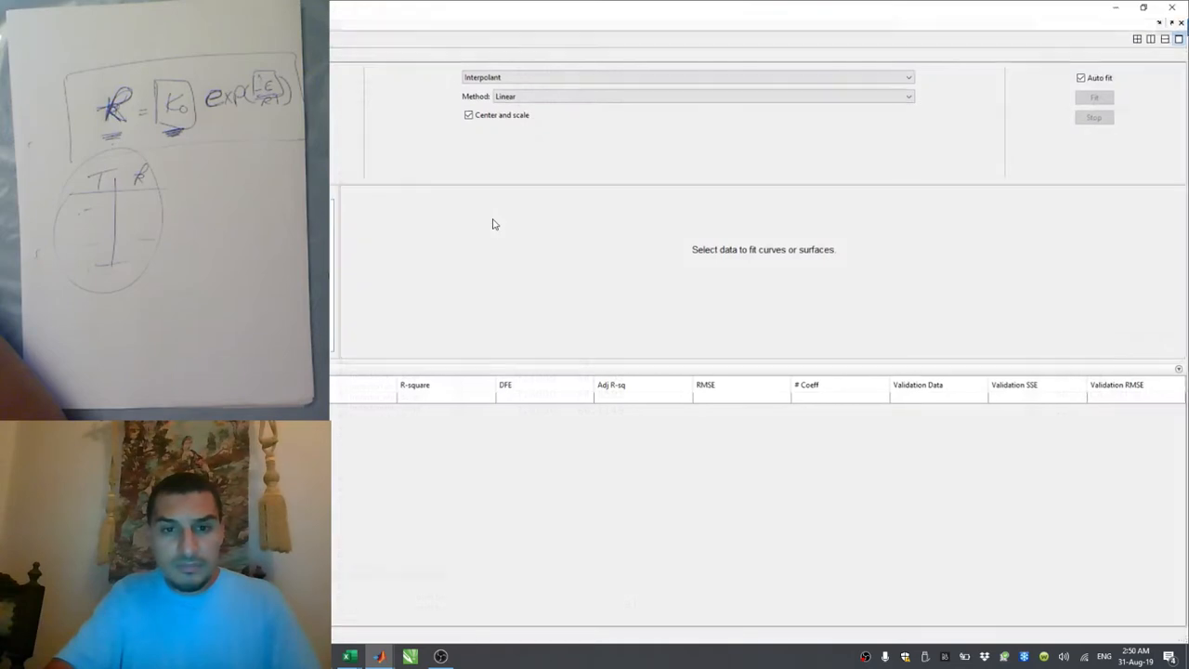
# Step: Reposition and widen the Curve Fitting Tool window so that all its fit settings can be reached
pyautogui.moveTo(483, 4); pyautogui.dragTo(1188, 69)
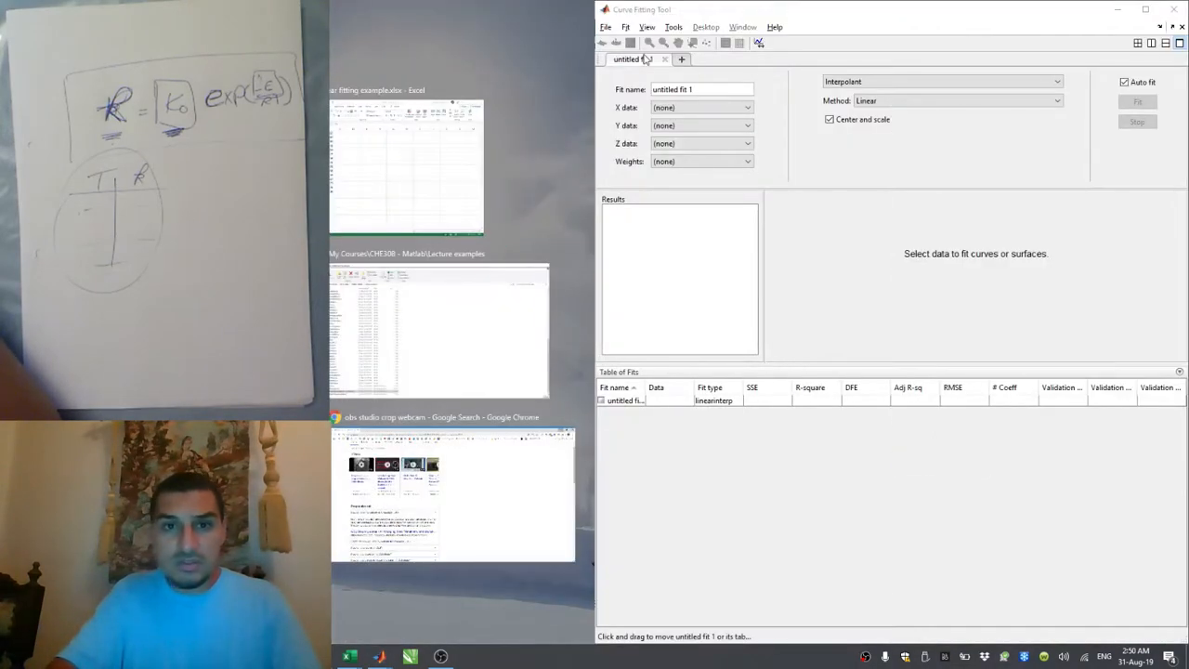
pyautogui.click(643, 60)
pyautogui.moveTo(591, 110); pyautogui.dragTo(340, 119)
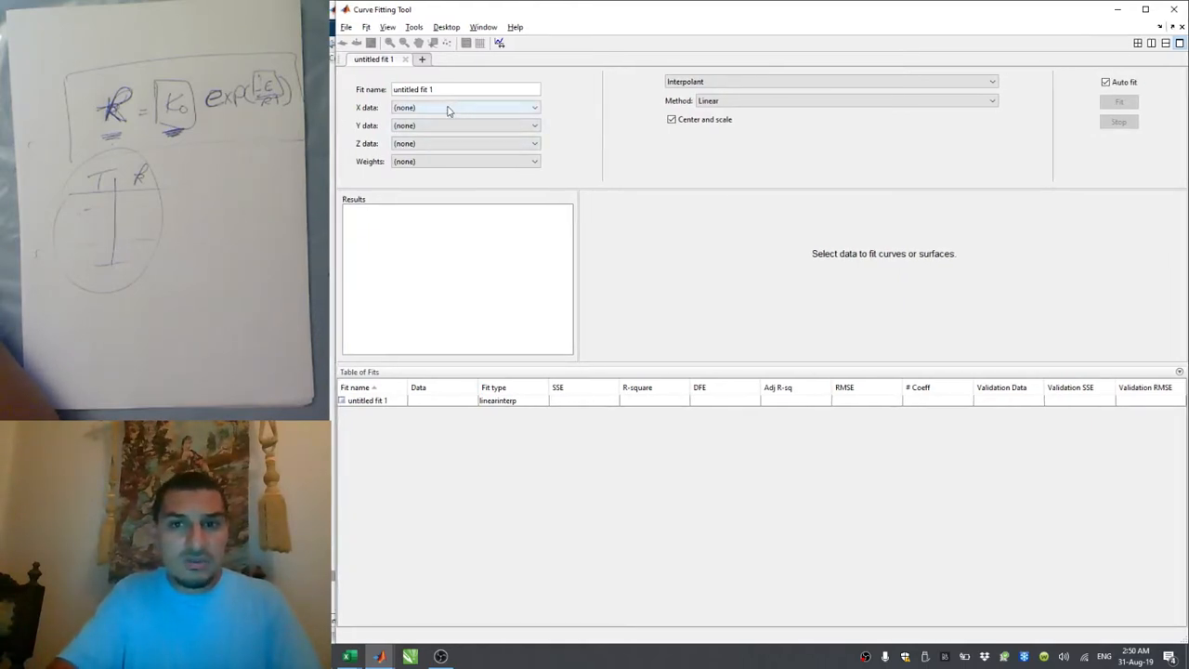
# Step: Assign variable A as the X data and variable B as the Y data of untitled fit 1
pyautogui.click(448, 110)
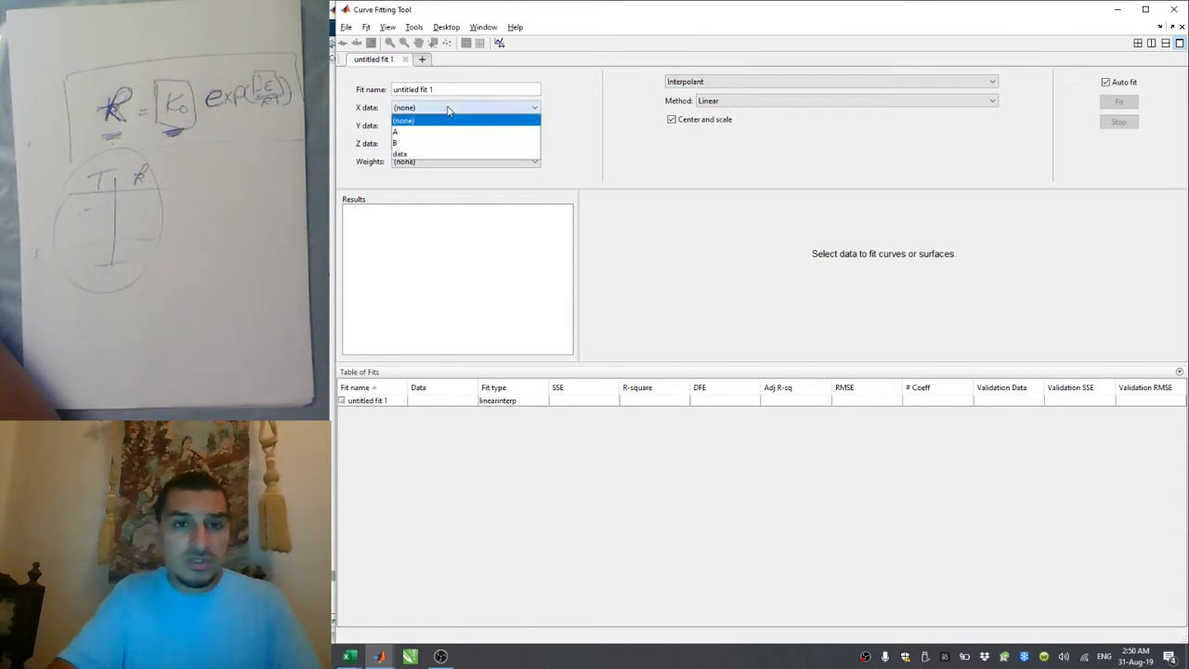
pyautogui.click(438, 133)
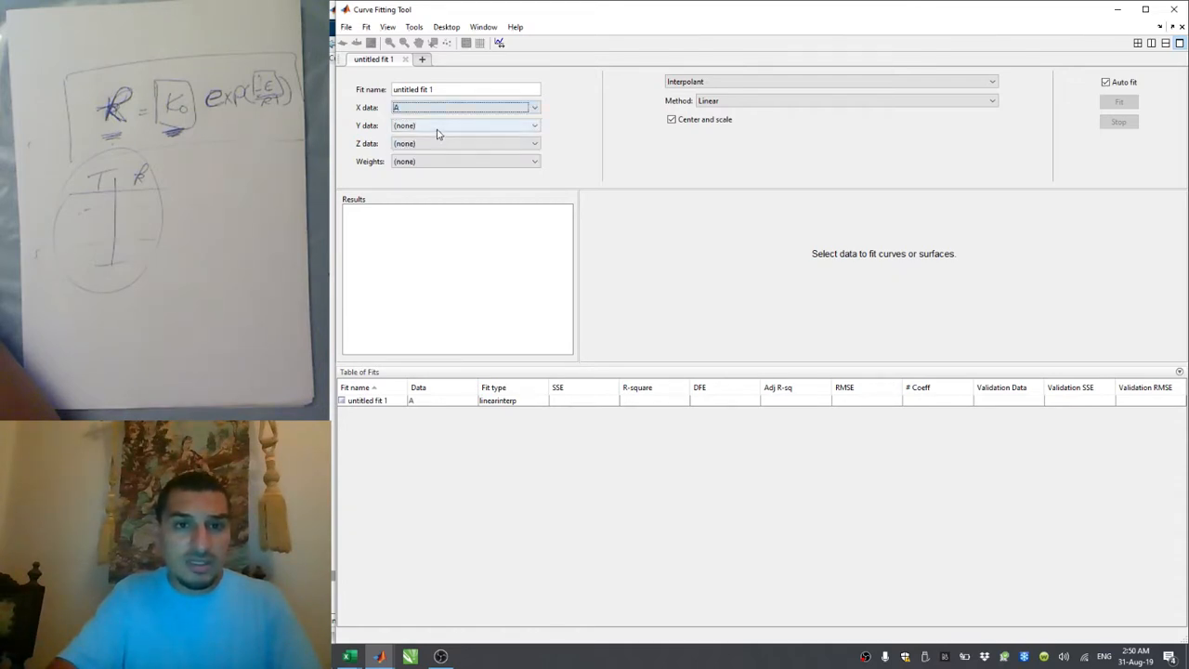
pyautogui.click(439, 130)
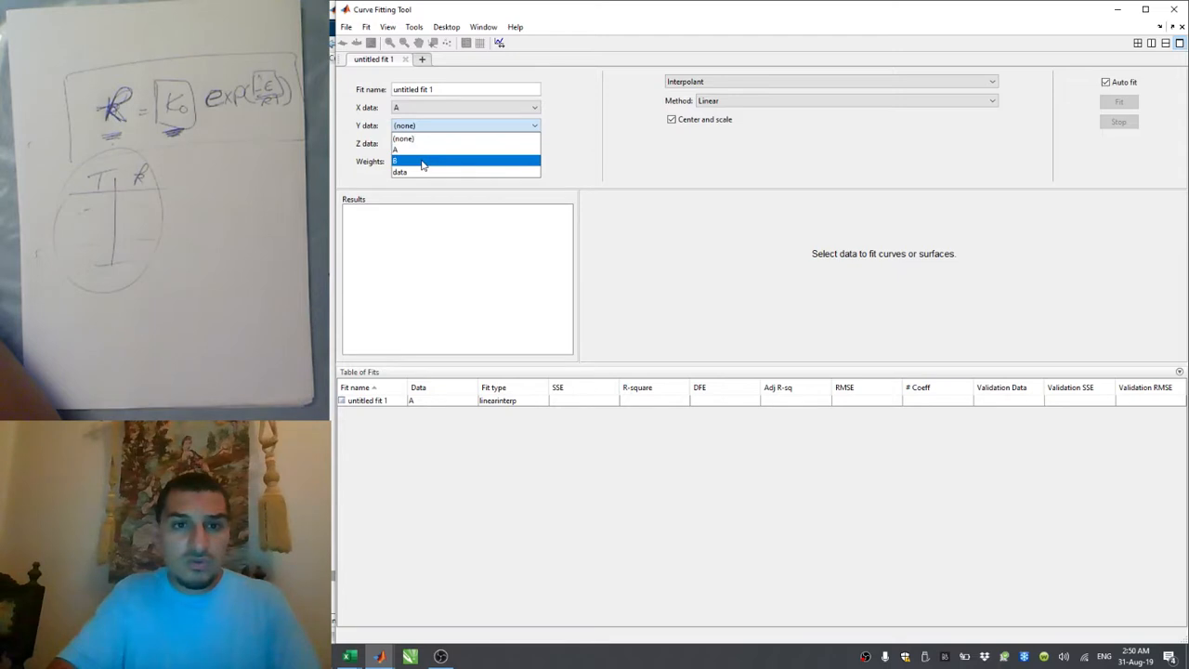
pyautogui.click(422, 162)
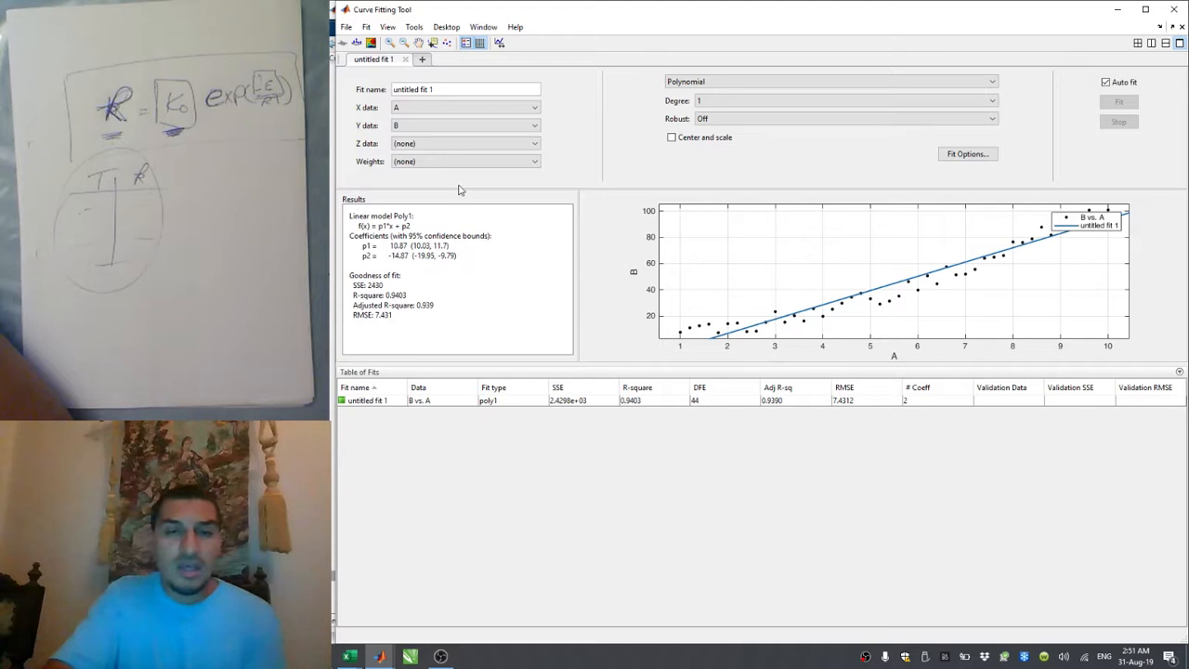
# Step: Try the Linear Fitting model on the B vs. A data and switch the fit type to Gaussian with one term
pyautogui.click(696, 84)
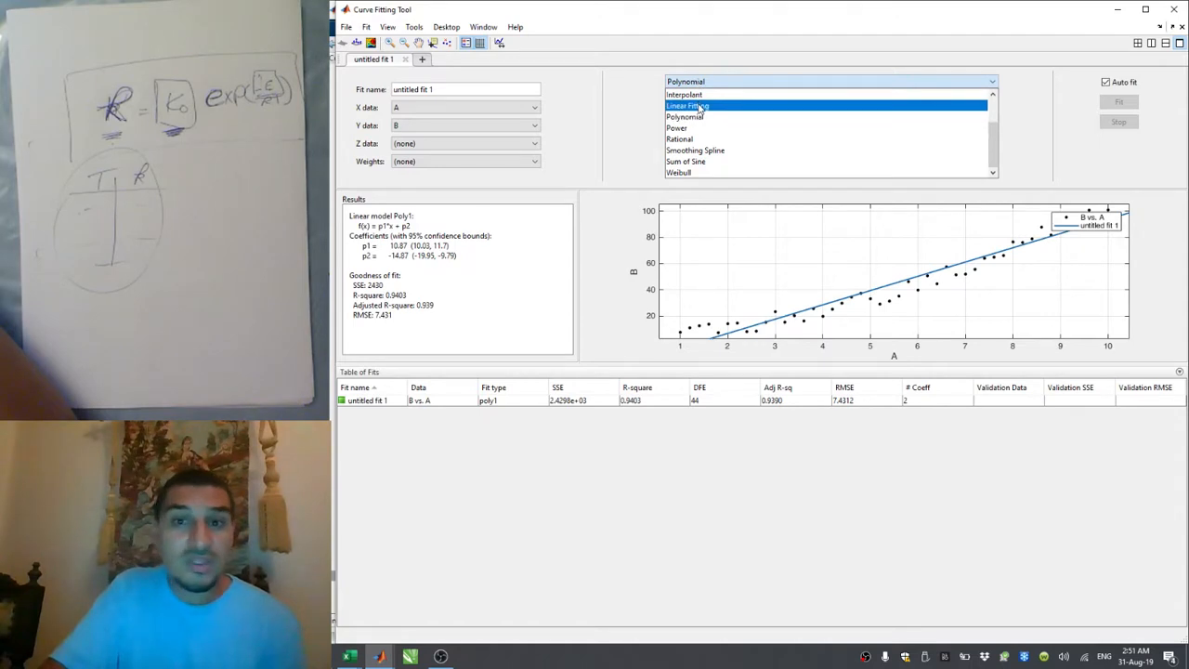
pyautogui.click(700, 108)
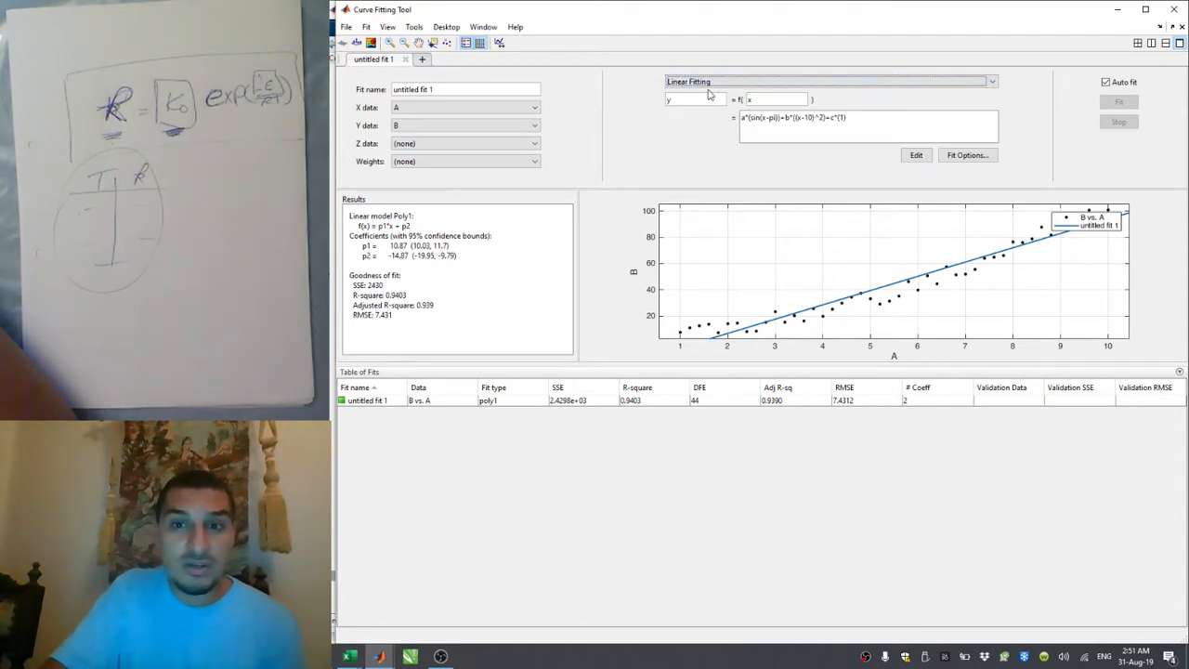
pyautogui.click(714, 82)
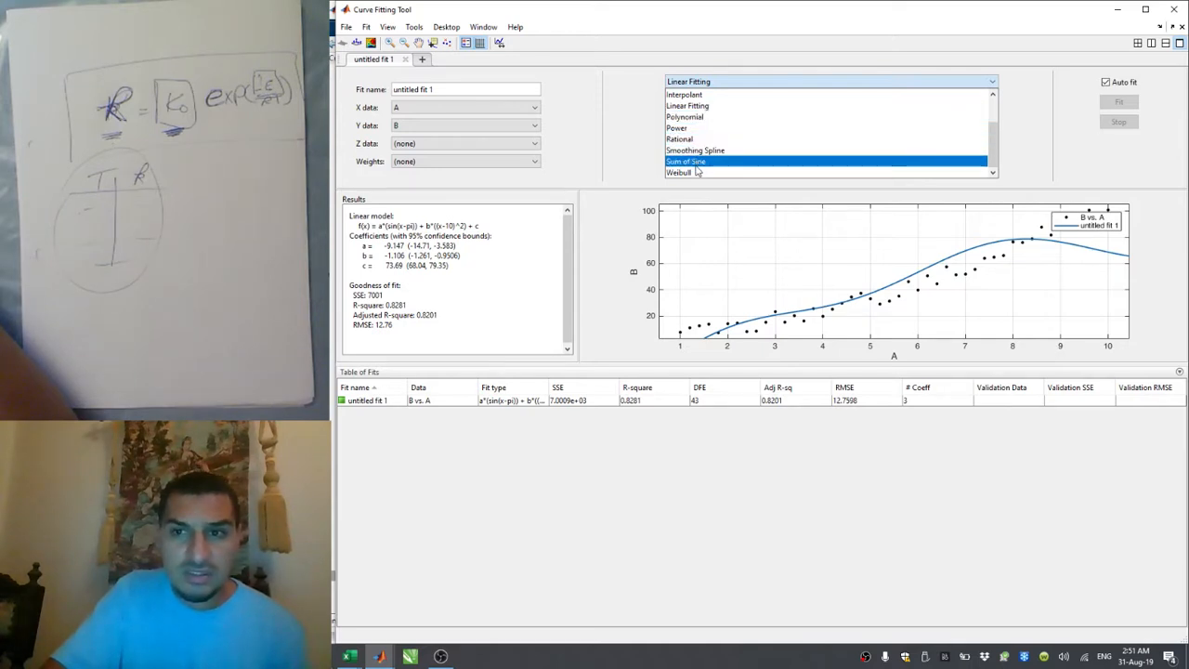
pyautogui.scroll(2, 696, 171)
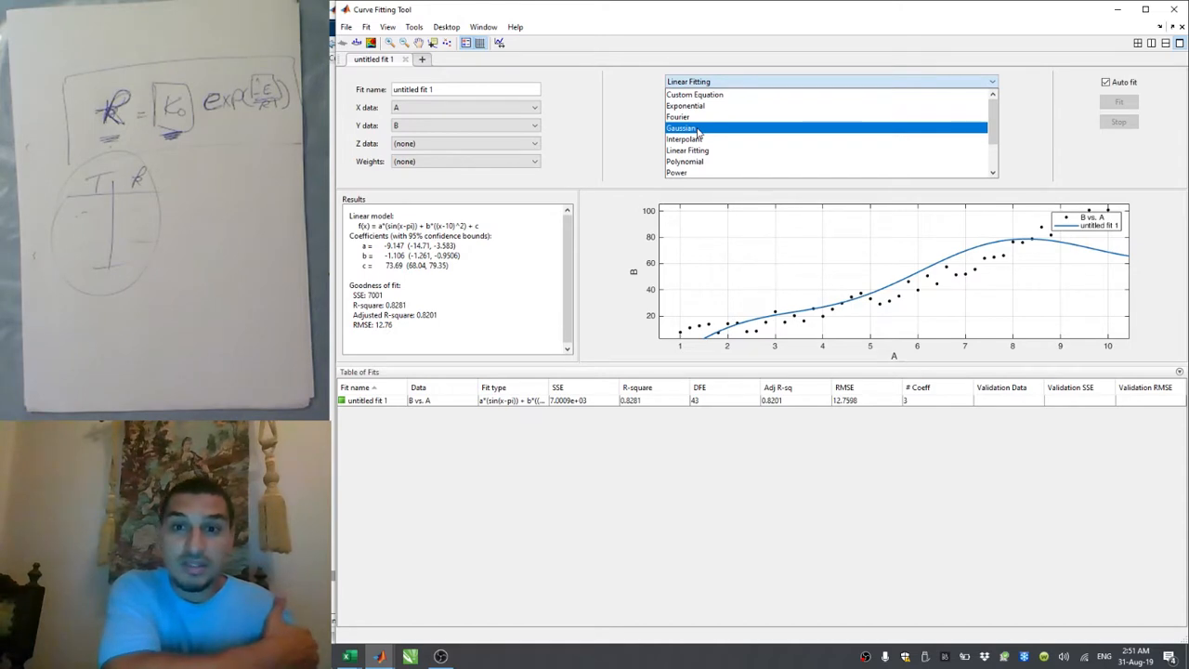
pyautogui.click(699, 129)
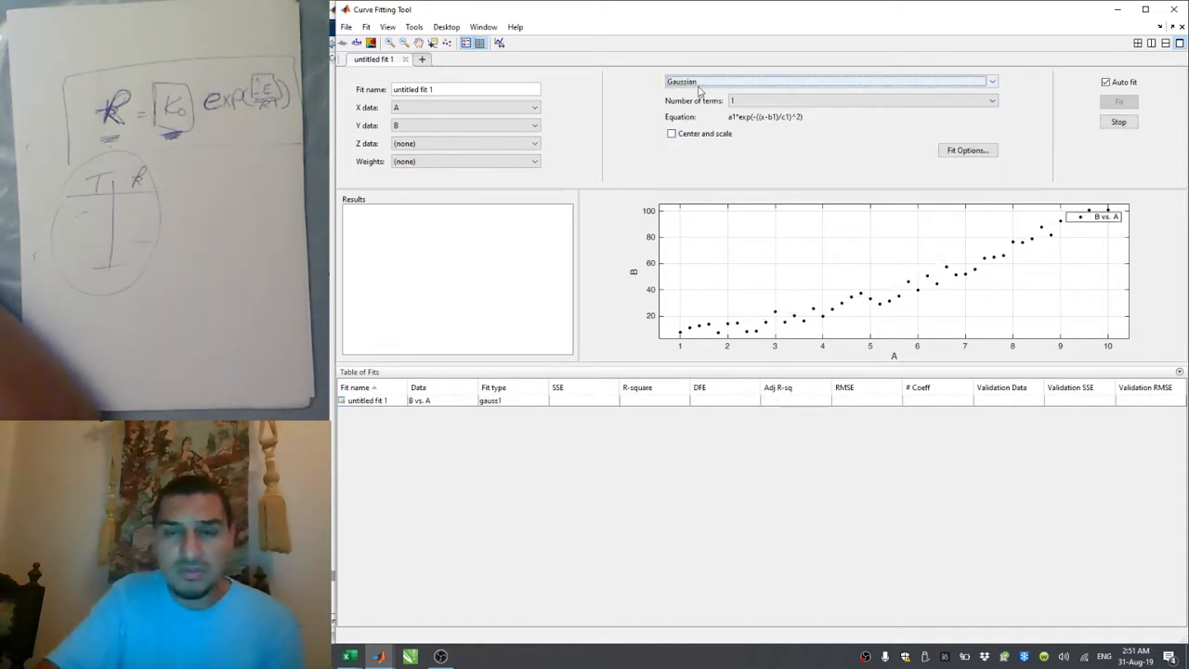
pyautogui.click(698, 83)
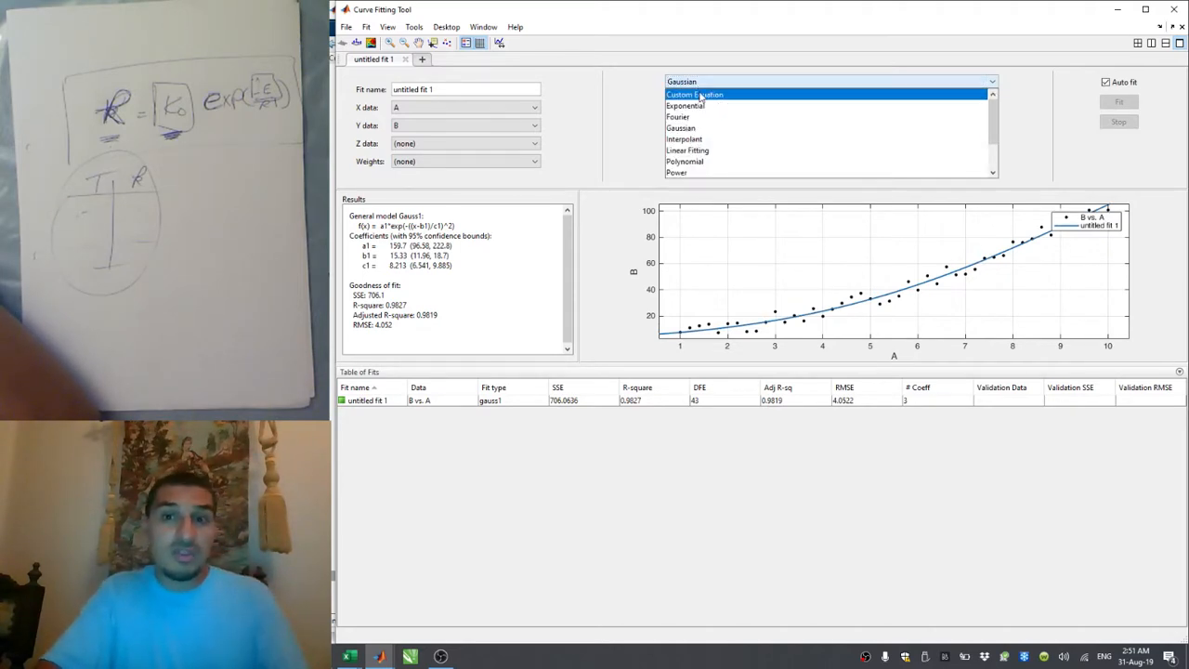
pyautogui.click(641, 78)
# Step: Switch to the linear fitting example.xlsx workbook in Excel and plot the data in A2:B47 as a scatter chart
pyautogui.hotkey('alt', 'Tab')
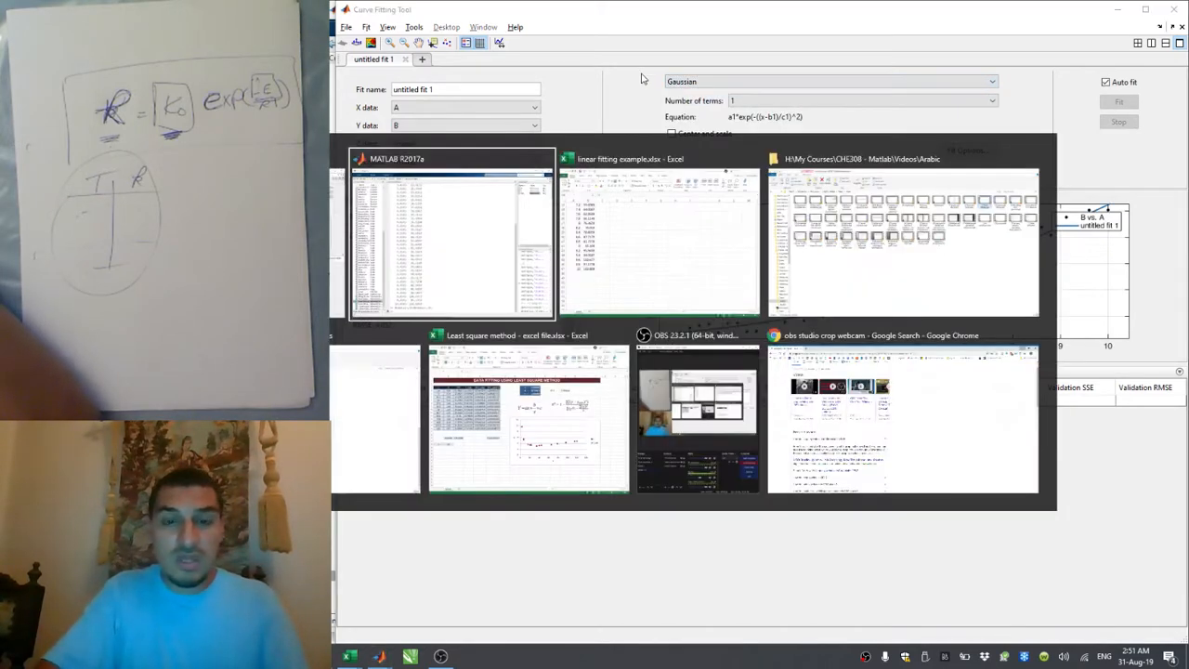
pyautogui.click(671, 256)
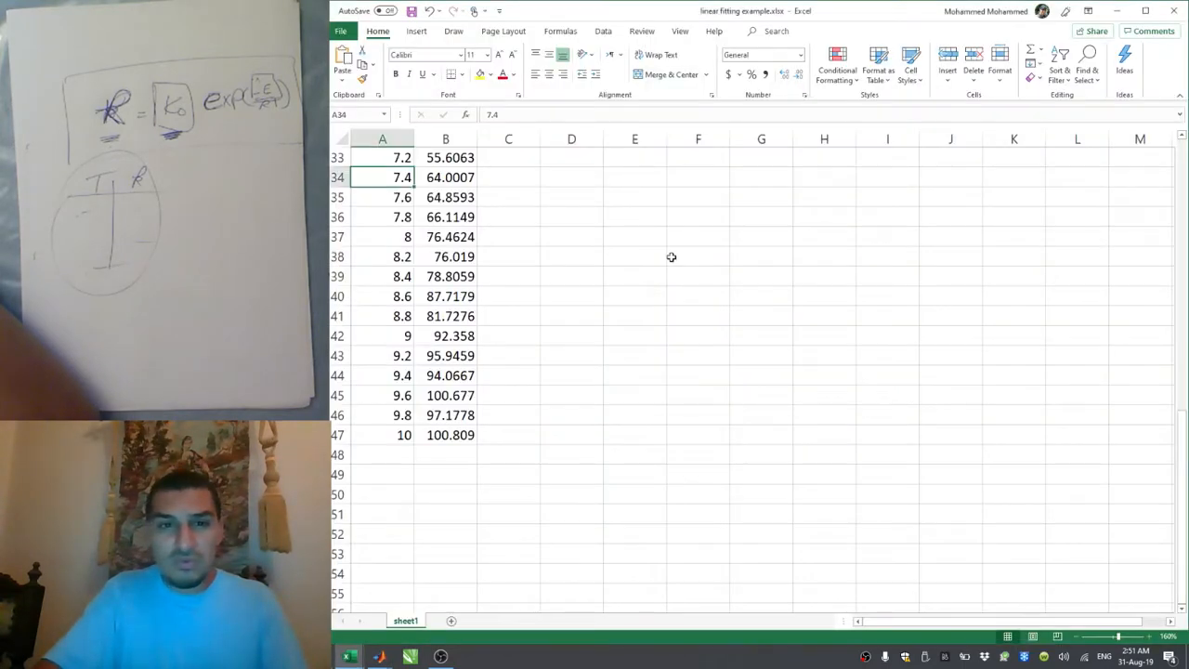
pyautogui.scroll(10, 670, 256)
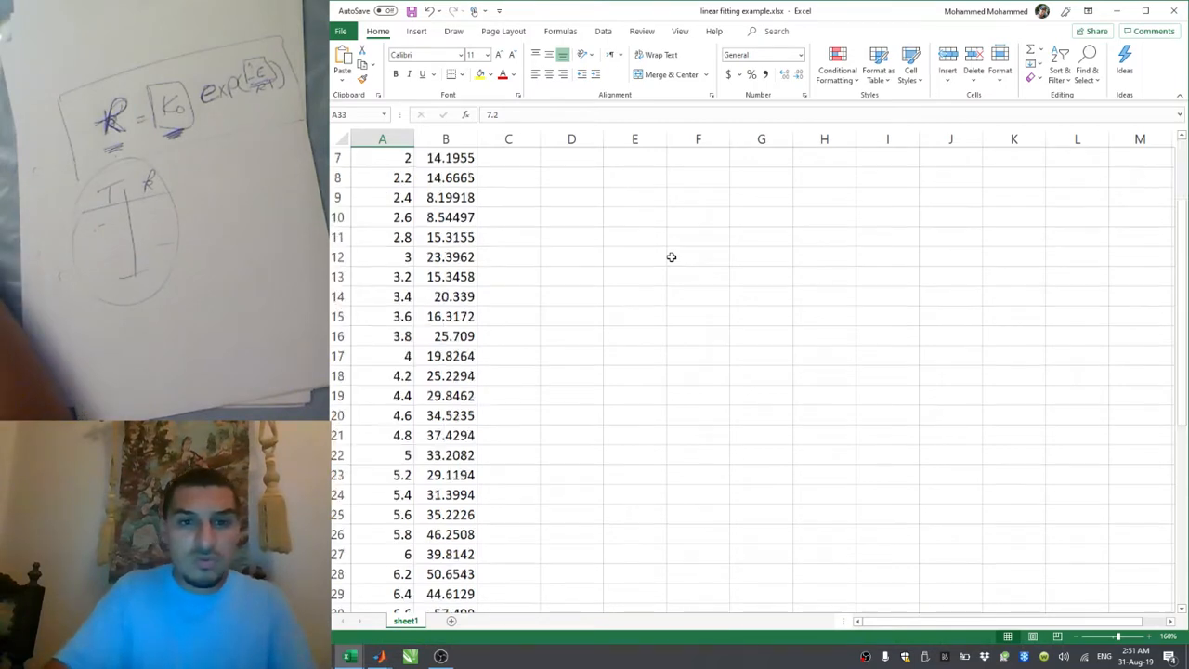
pyautogui.press('Up')
pyautogui.hotkey('ctrl', 'Home')
pyautogui.press('Down')
pyautogui.hotkey('ctrl', 'shift', 'End')
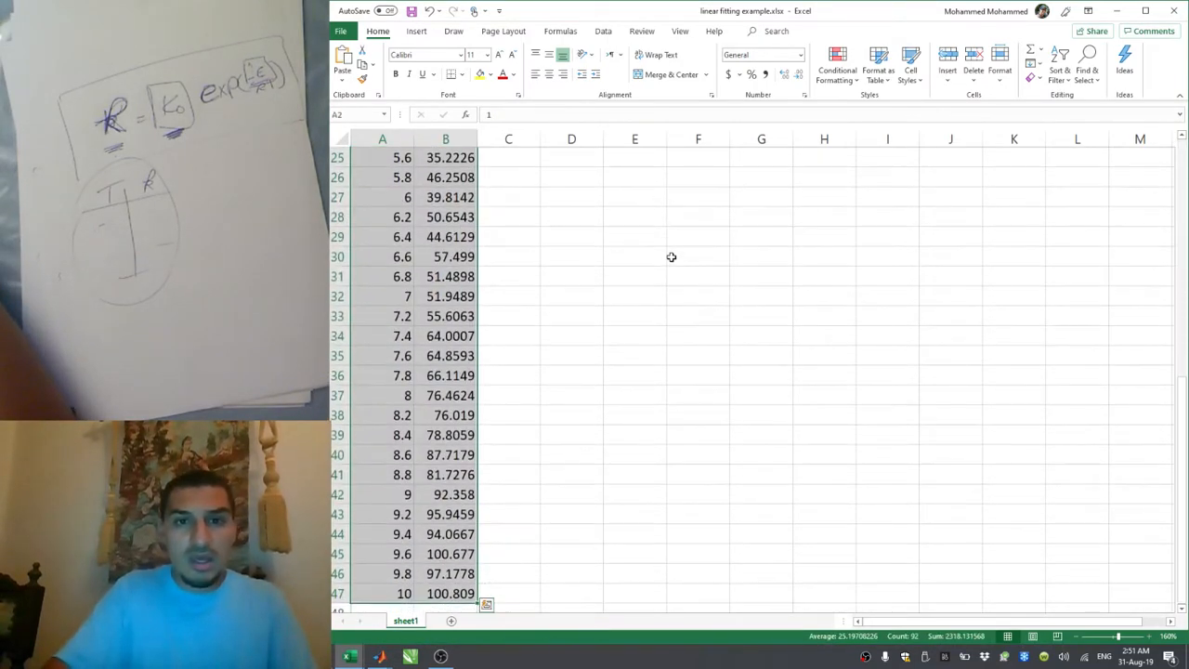
pyautogui.click(423, 32)
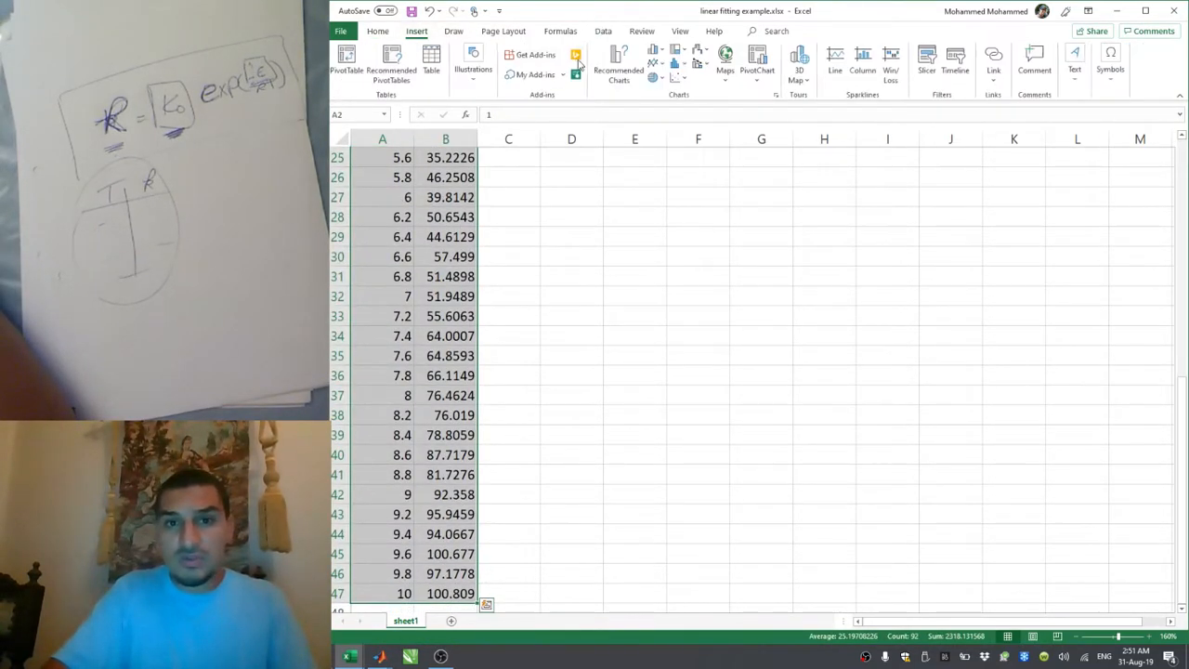
pyautogui.click(679, 78)
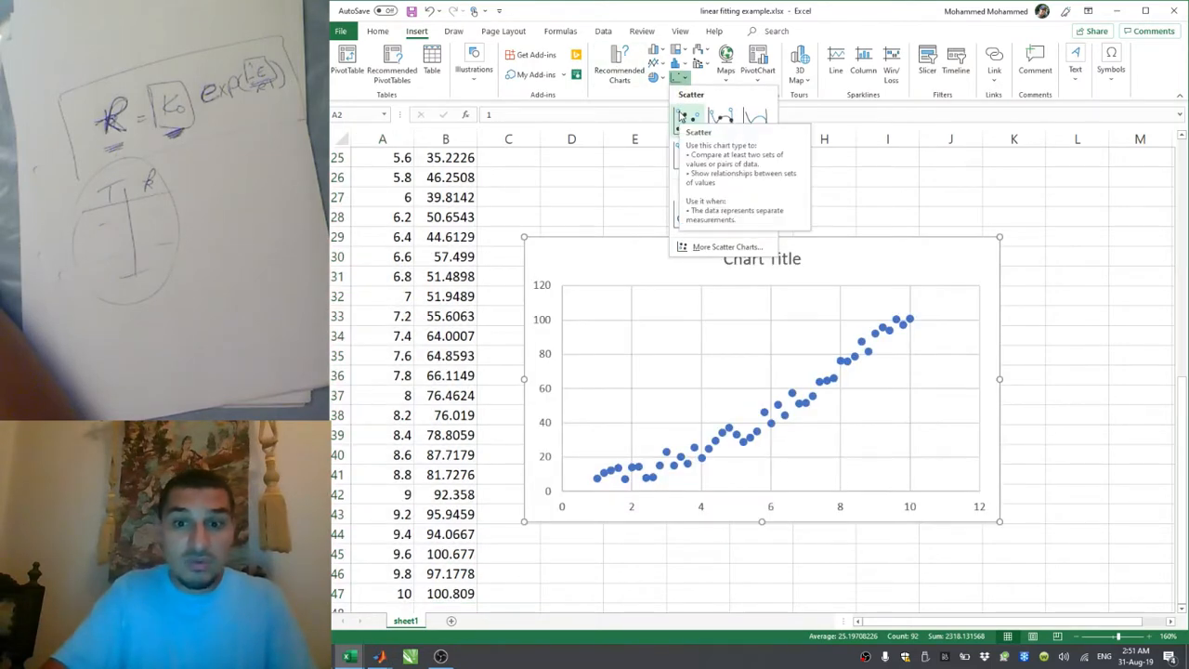
pyautogui.click(682, 115)
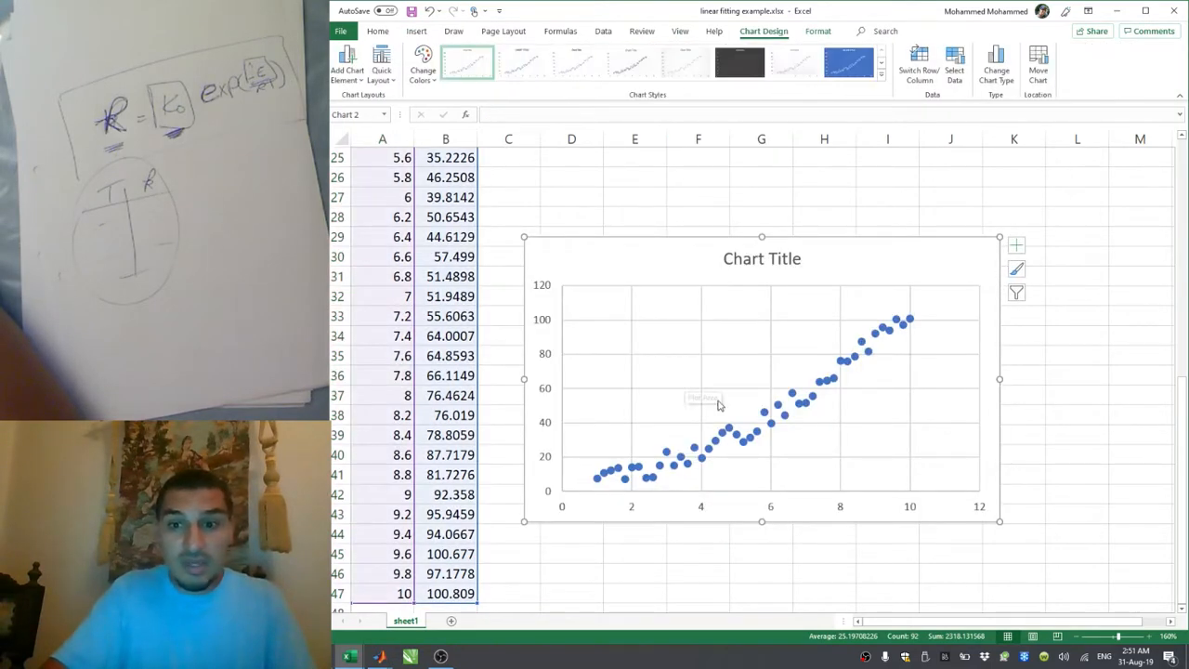
# Step: Add a trendline to the scatter series and try the Exponential, Logarithmic, Polynomial, Power and Moving Average types
pyautogui.rightClick(724, 432)
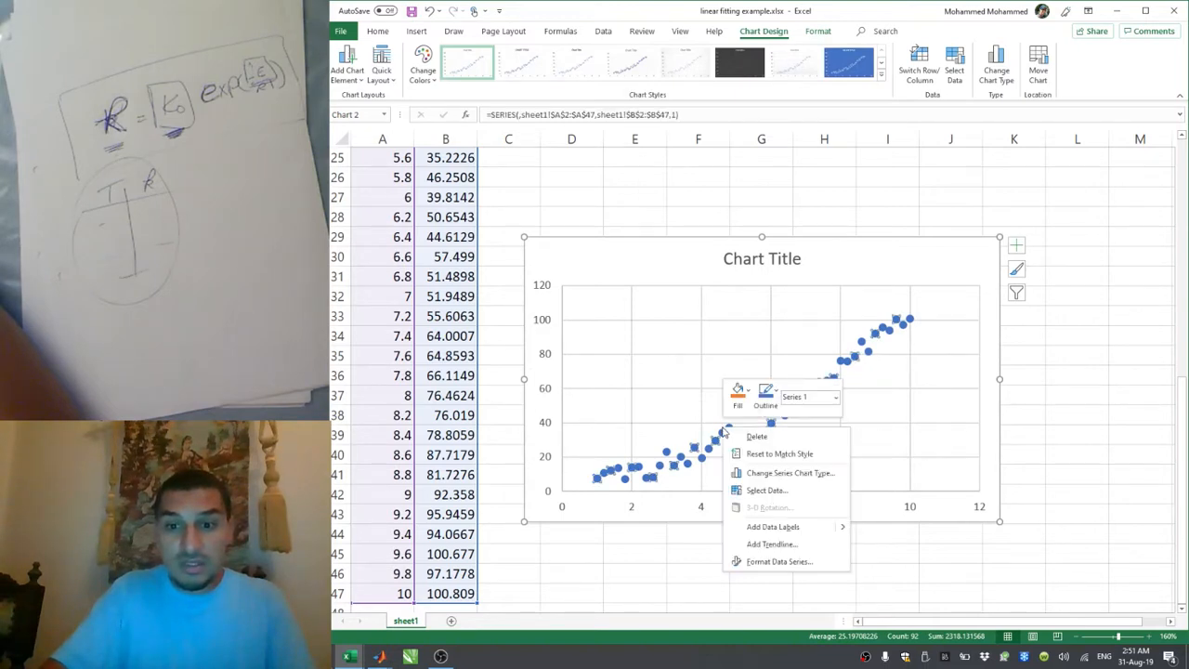
pyautogui.click(759, 544)
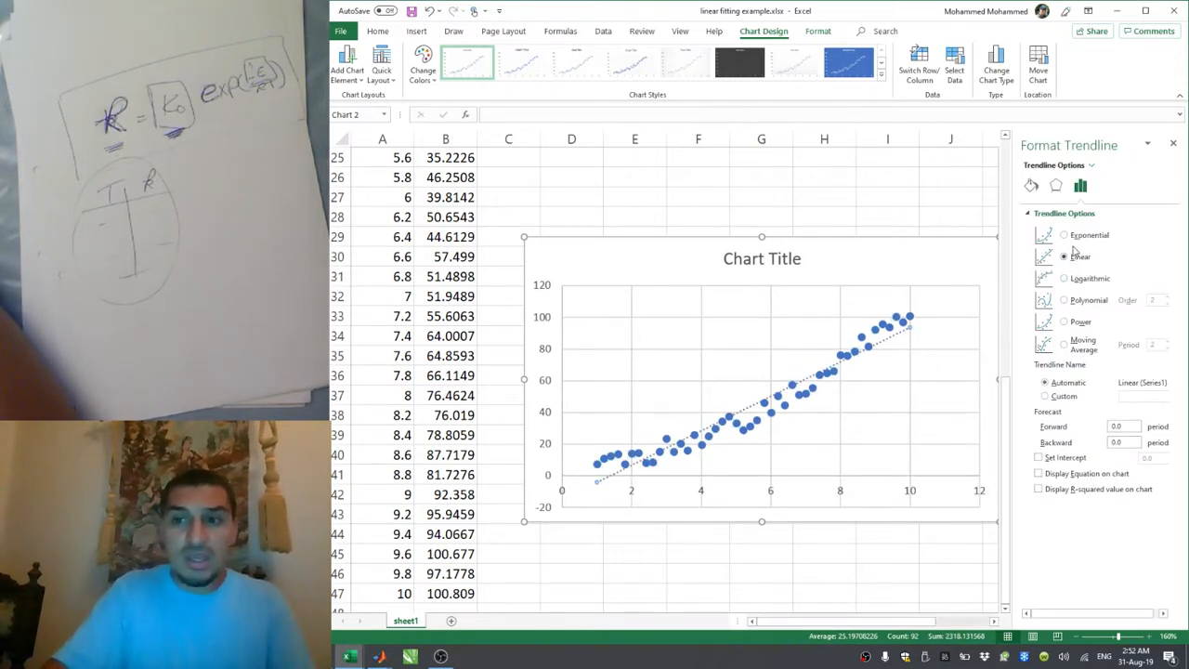
pyautogui.click(1078, 238)
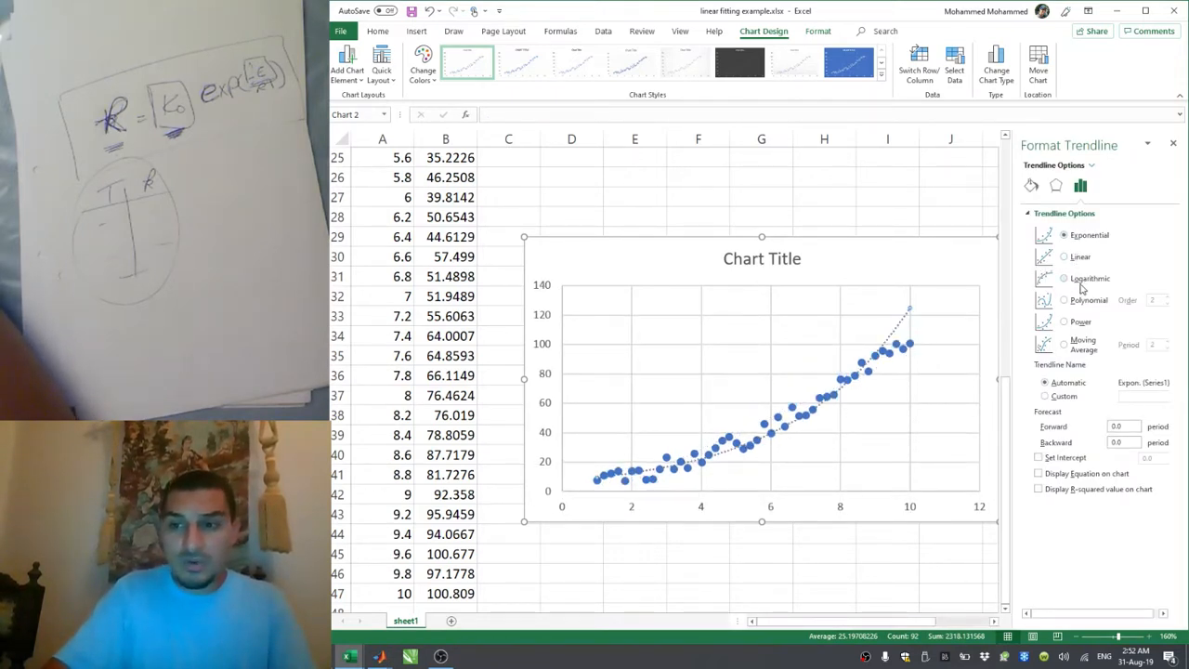
pyautogui.click(1083, 278)
pyautogui.click(1083, 300)
pyautogui.click(1082, 322)
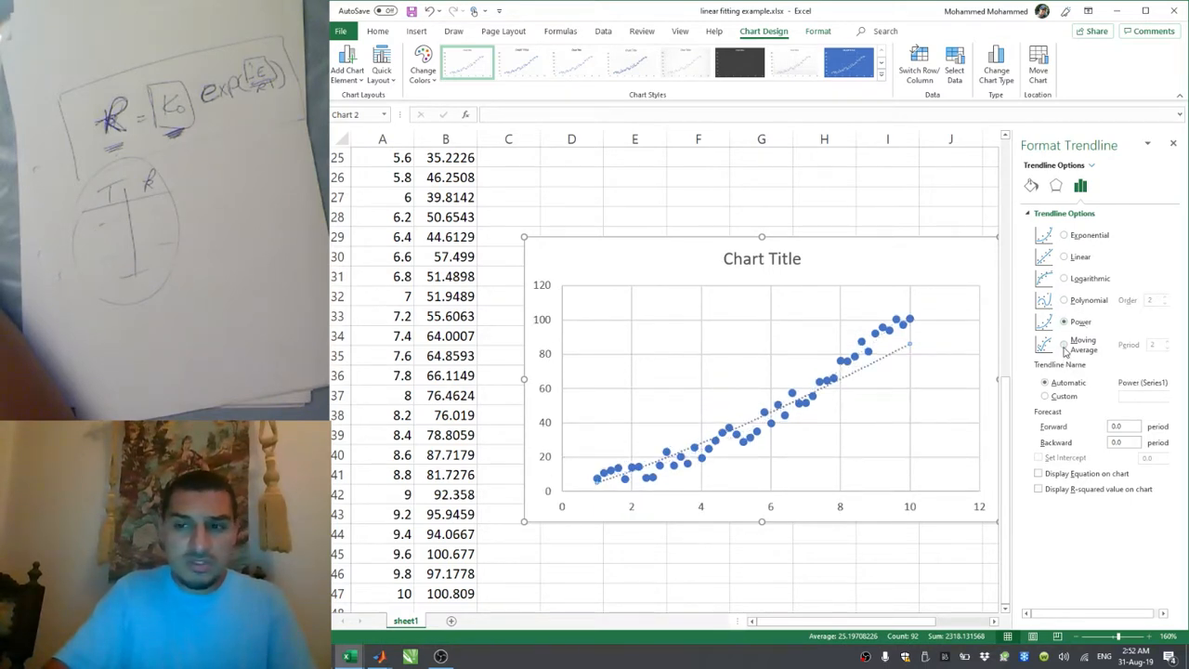
pyautogui.click(1065, 344)
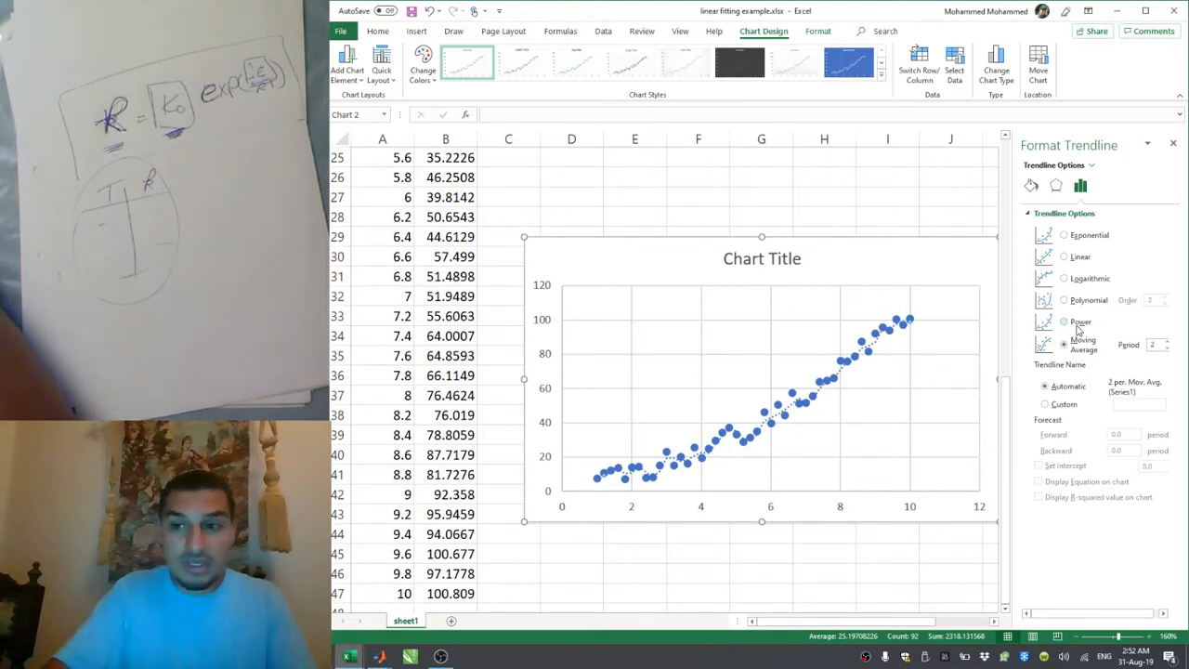
# Step: Set the trendline to Polynomial of order 2 and display its equation and R-squared value on the chart
pyautogui.click(1079, 323)
pyautogui.click(1083, 302)
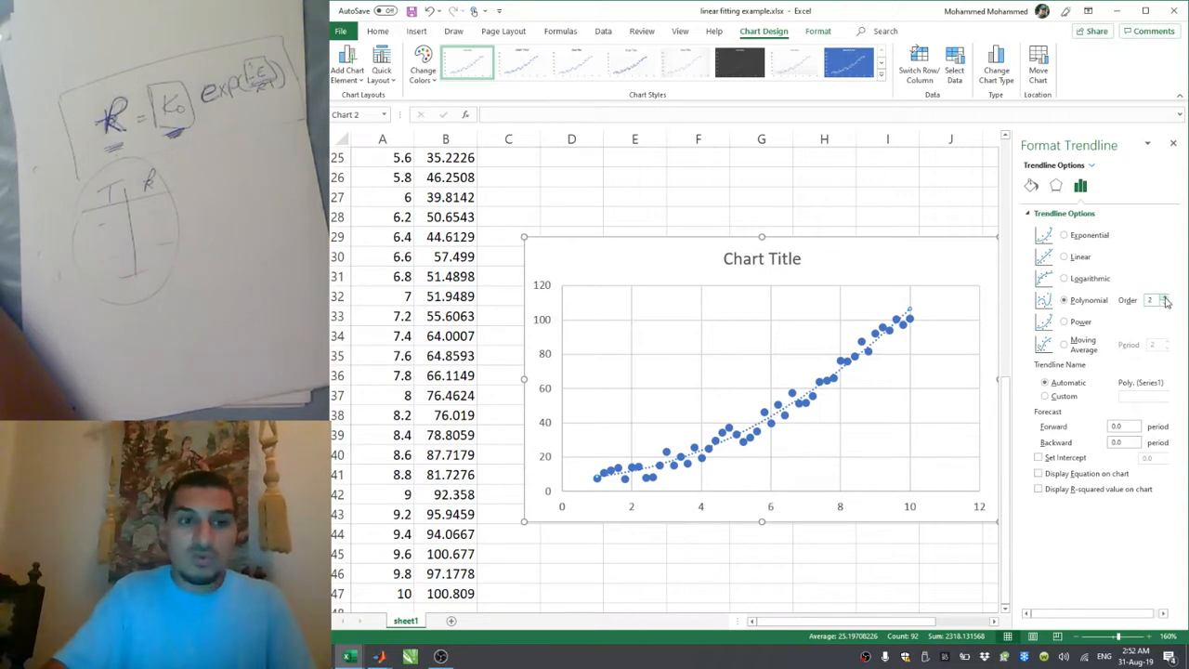
pyautogui.click(1039, 474)
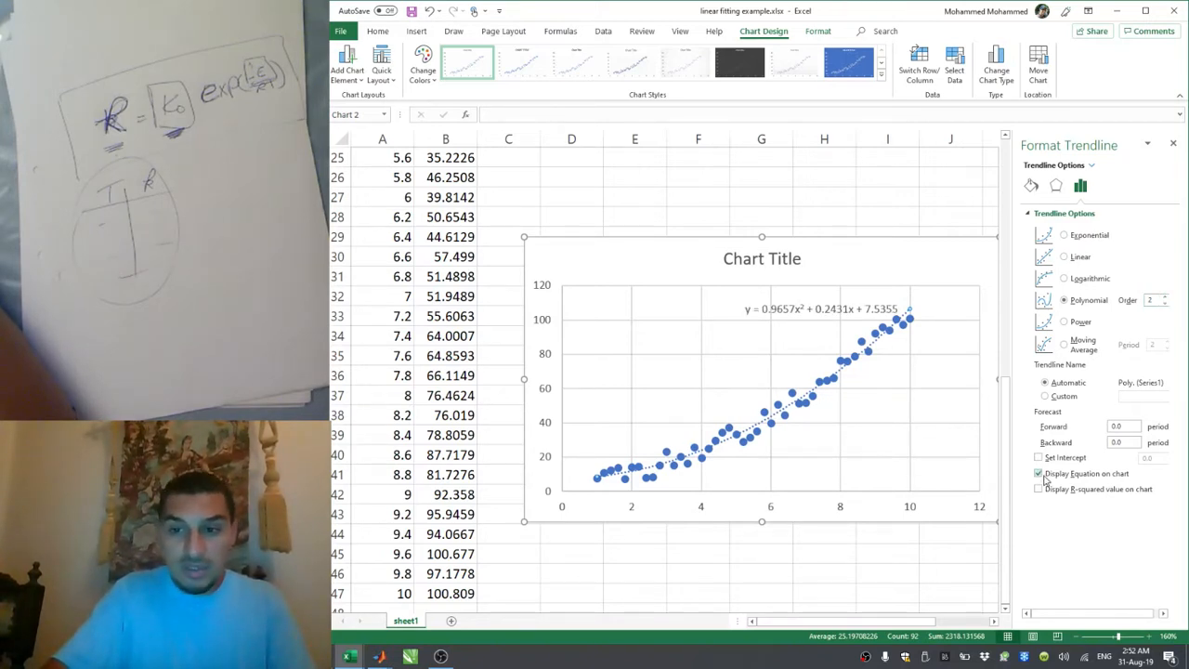
pyautogui.click(1041, 489)
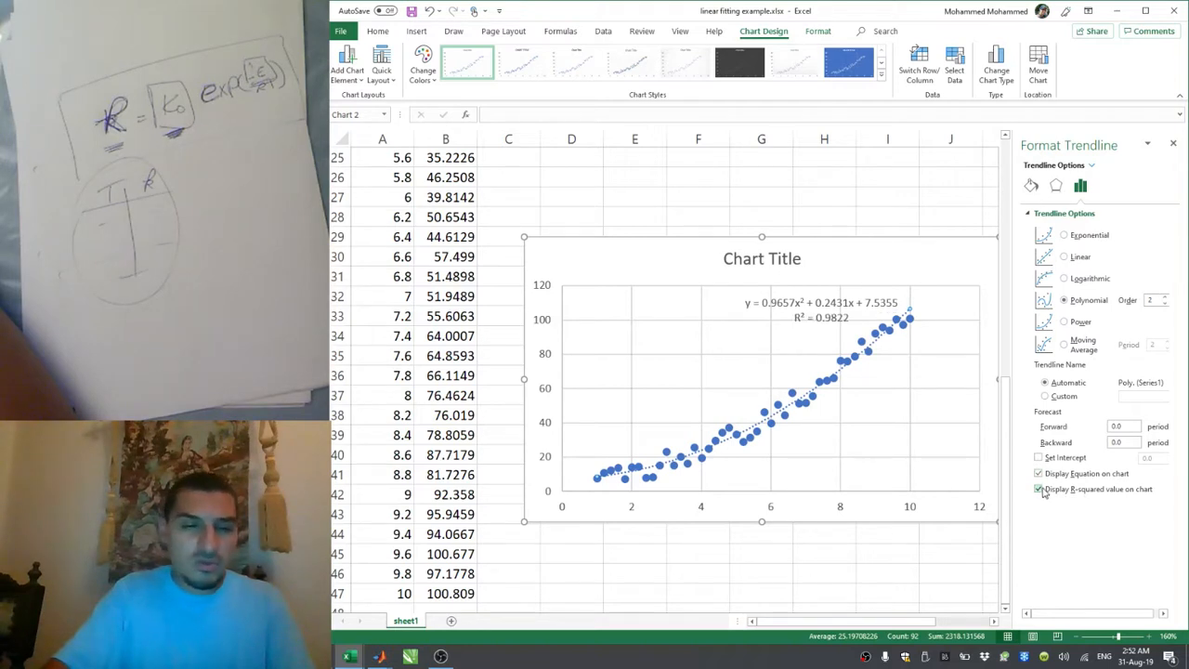
# Step: Move the trendline equation label away from the data points into the empty area above the curve and reselect the trendline
pyautogui.click(772, 312)
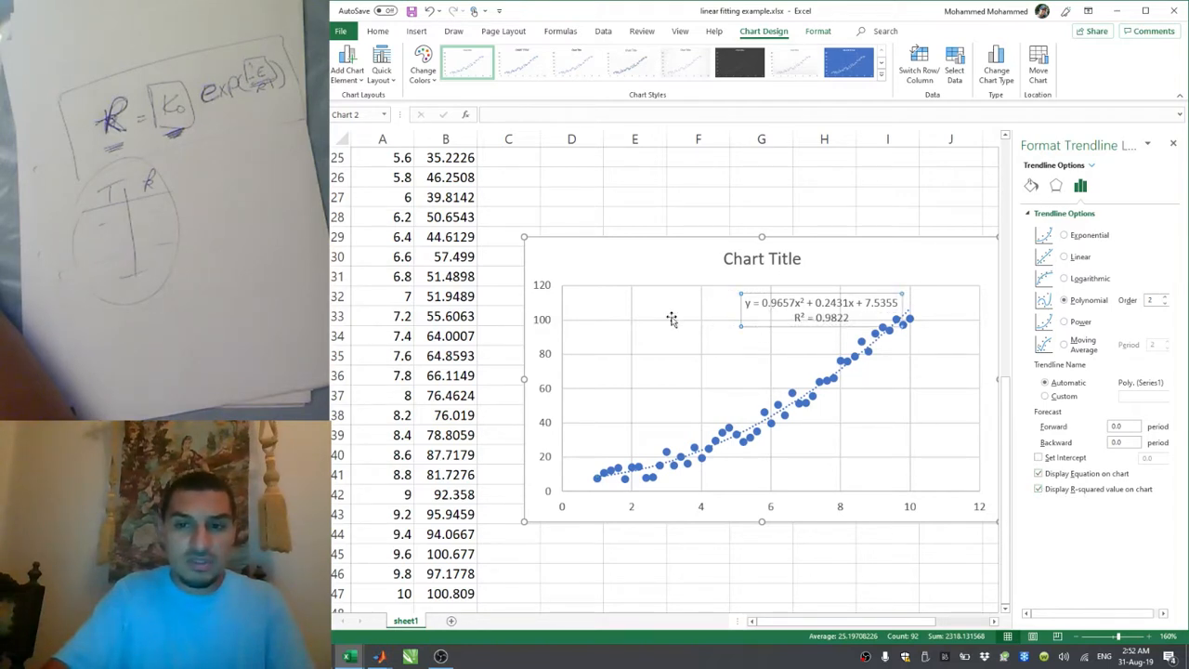
pyautogui.moveTo(671, 319); pyautogui.dragTo(672, 326)
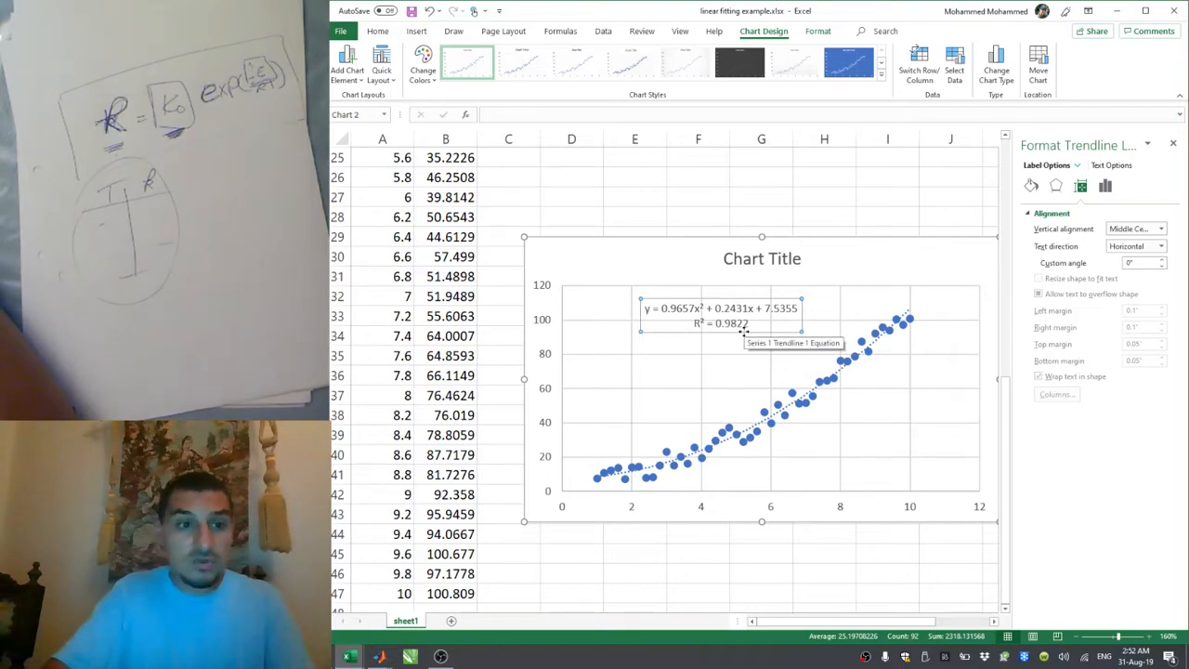
pyautogui.click(899, 330)
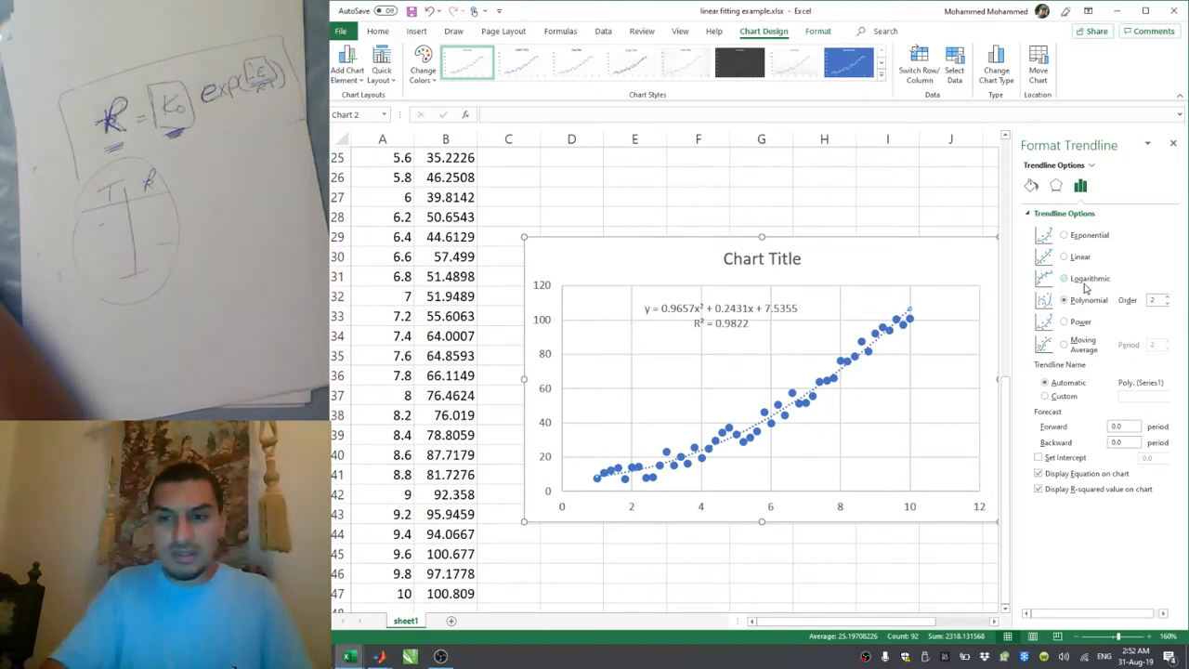
# Step: Switch back to the Curve Fitting Tool, try the Linear Fitting model on the B vs. A data and review its equation
pyautogui.hotkey('alt', 'Tab')
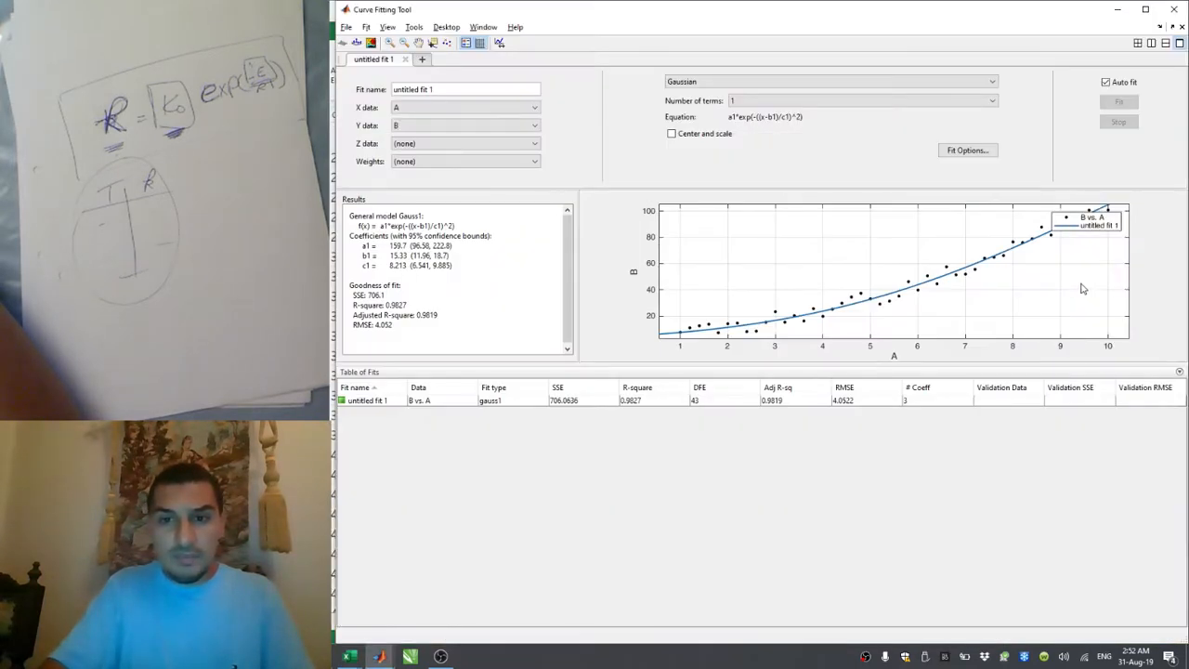
pyautogui.click(752, 82)
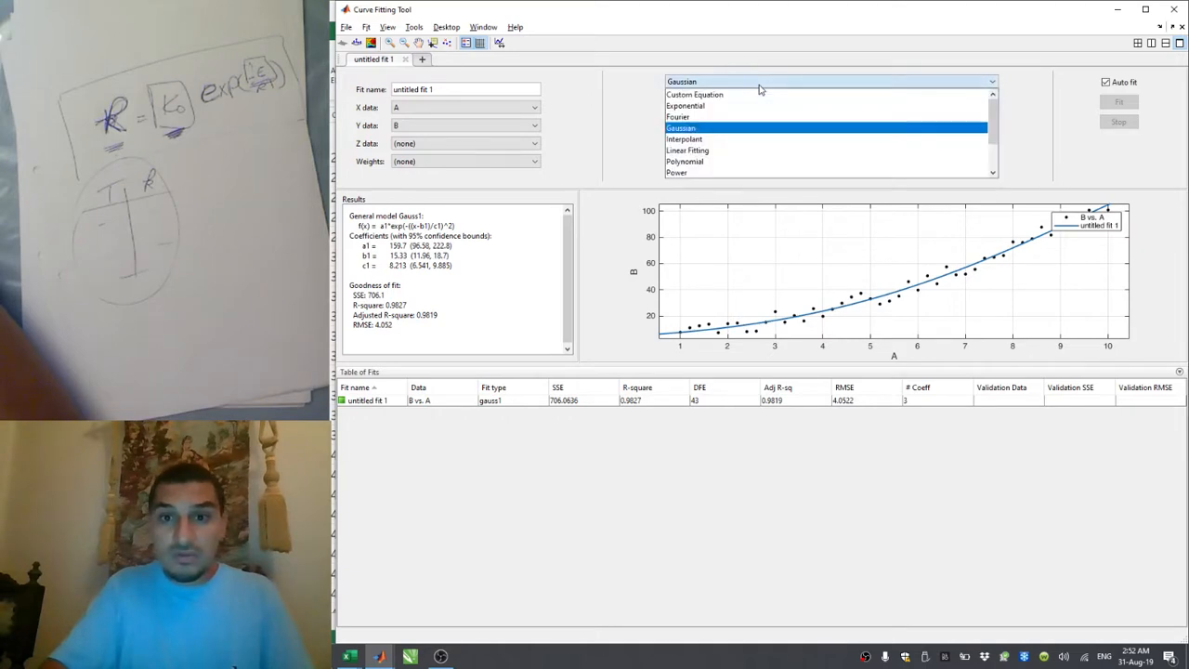
pyautogui.click(760, 163)
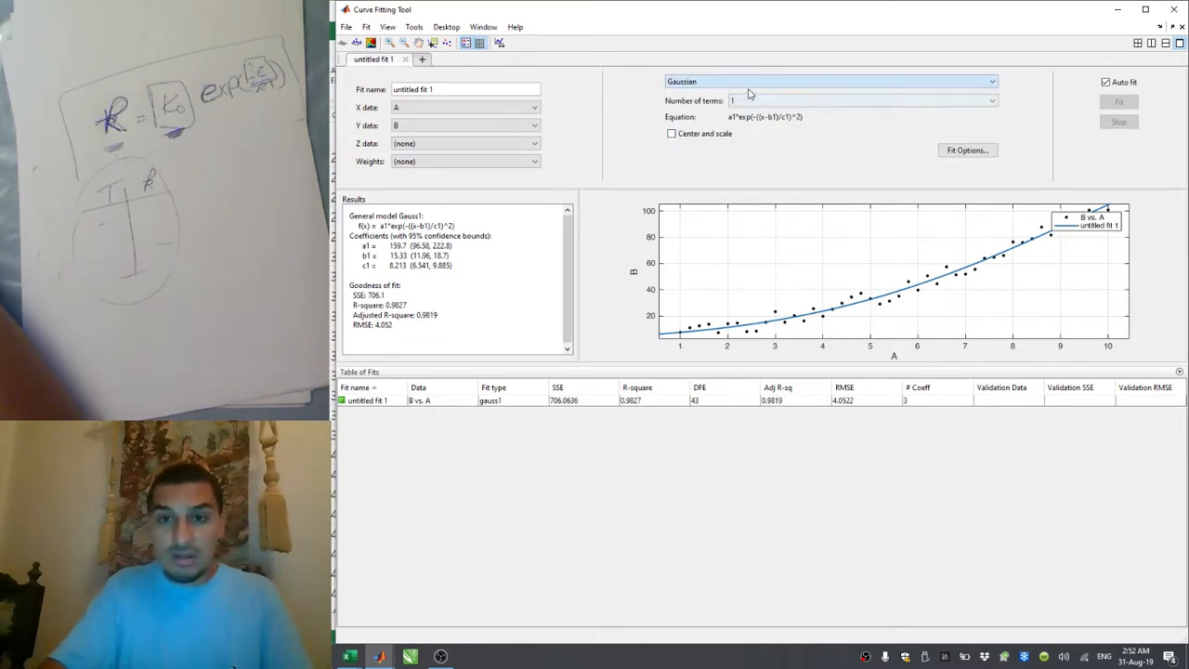
pyautogui.click(750, 83)
pyautogui.click(761, 173)
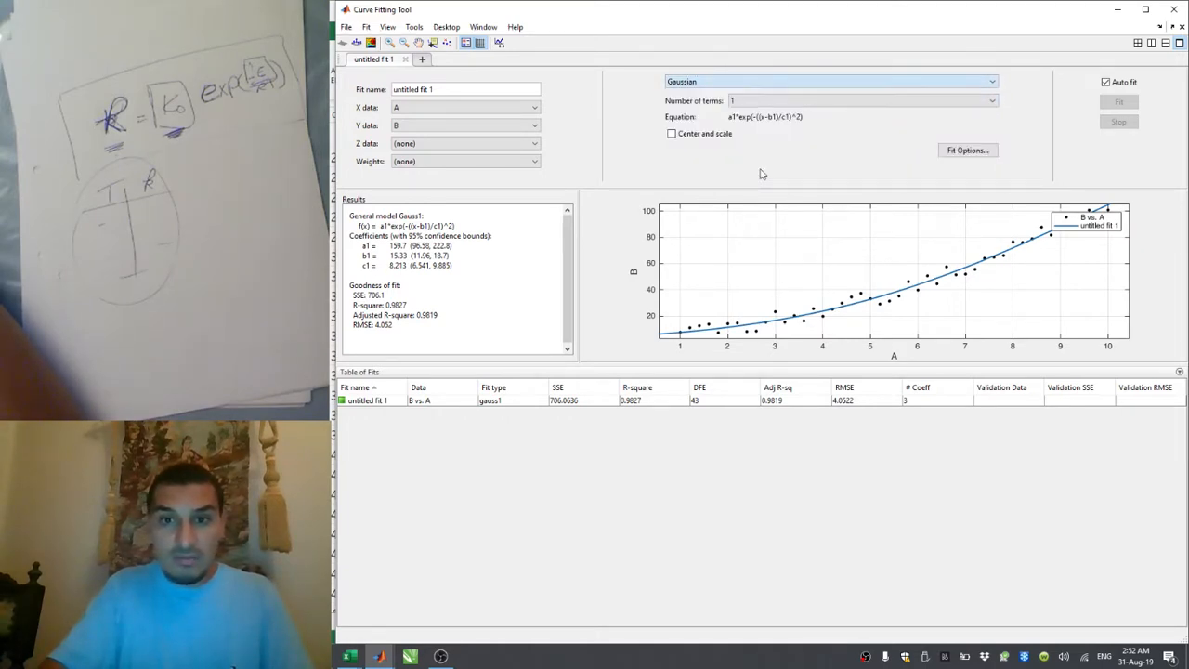
pyautogui.click(737, 84)
pyautogui.click(735, 85)
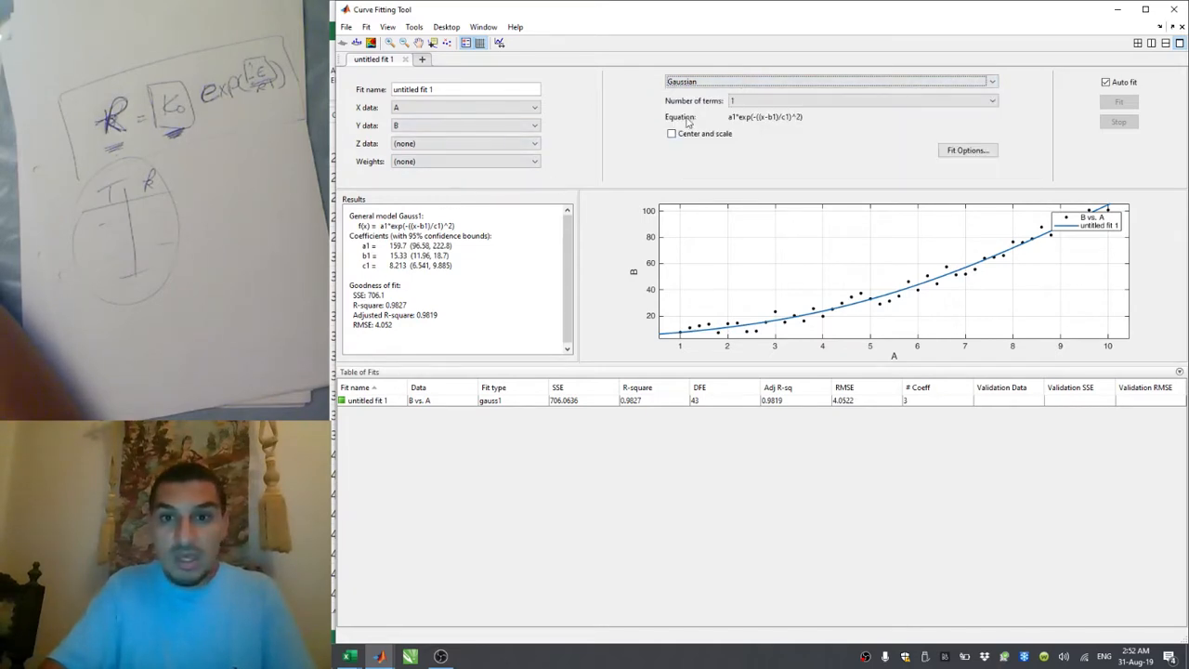
pyautogui.click(738, 83)
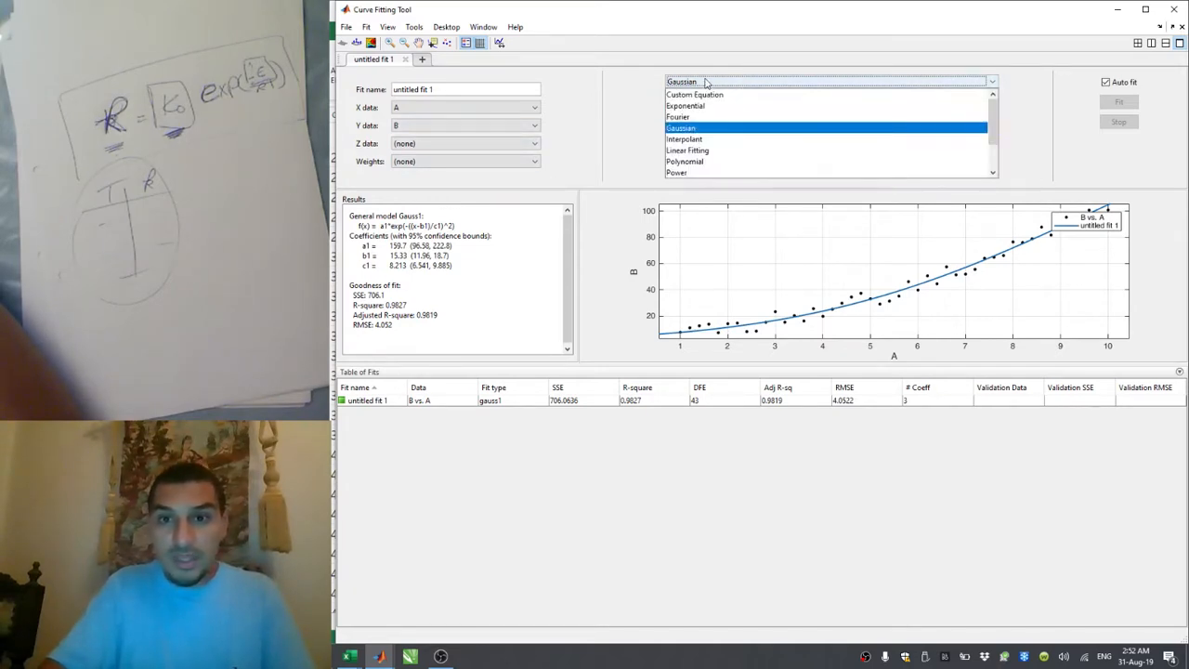
pyautogui.click(711, 154)
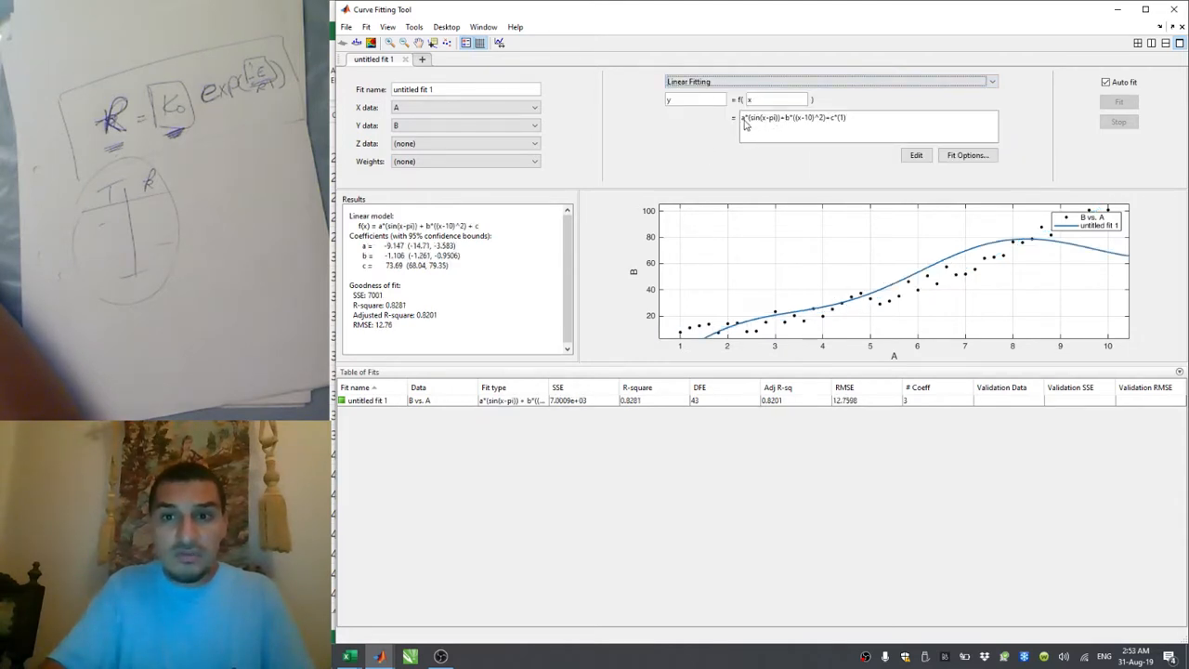
pyautogui.moveTo(744, 120)
pyautogui.mouseDown()
pyautogui.moveTo(848, 131)
pyautogui.moveTo(744, 107)
pyautogui.mouseUp()
pyautogui.click(849, 128)
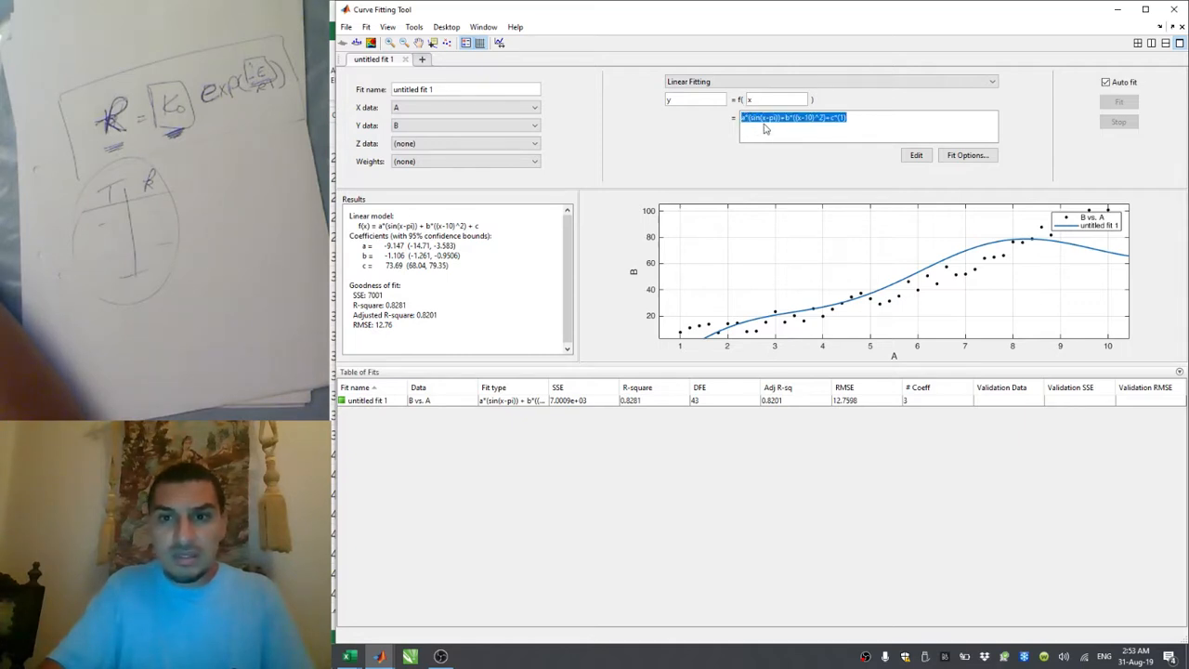
# Step: Set the fit type of untitled fit 1 to Polynomial with degree 1 and highlight its R-square value
pyautogui.click(712, 81)
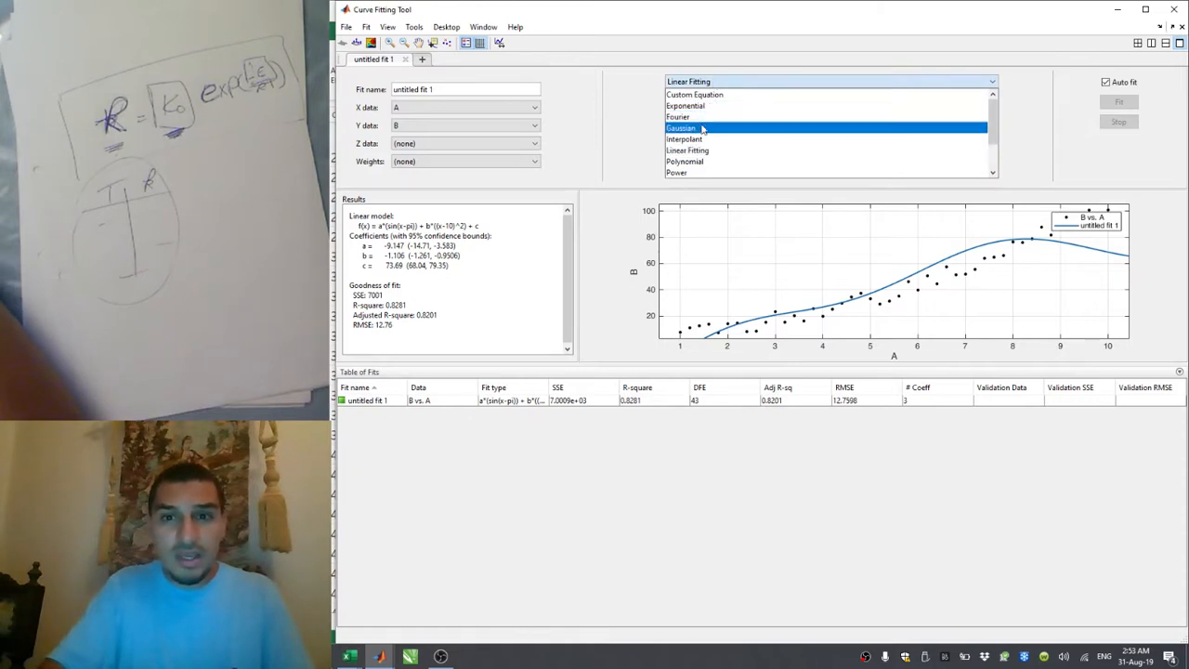
pyautogui.click(701, 164)
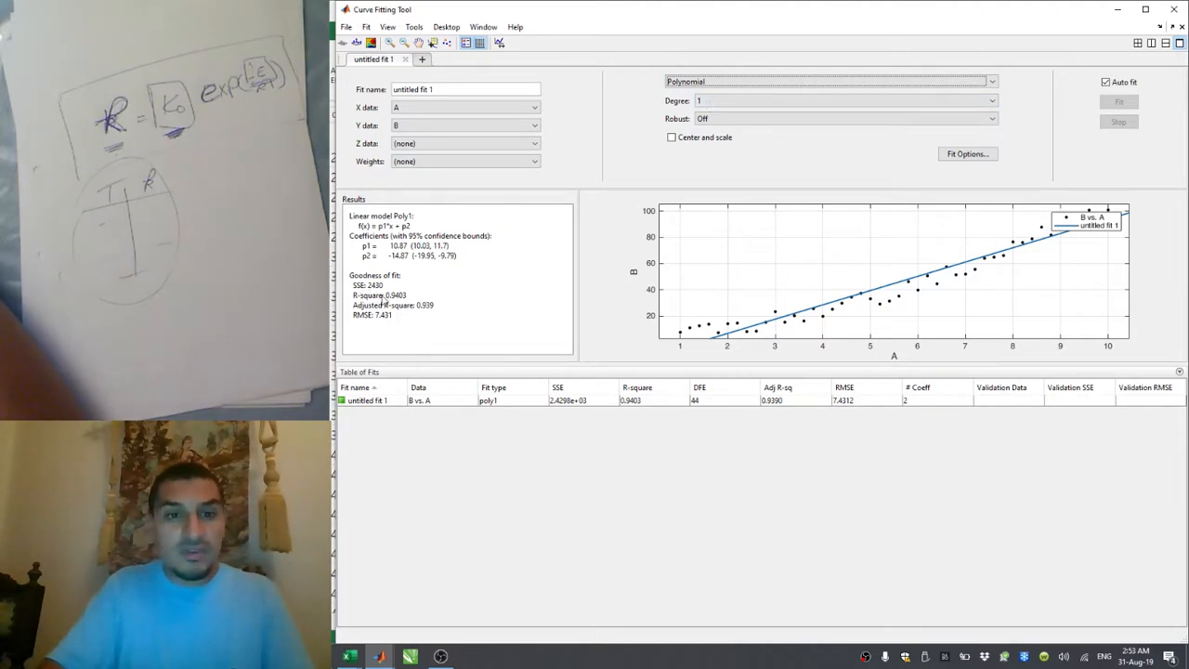
pyautogui.moveTo(384, 295); pyautogui.dragTo(406, 295)
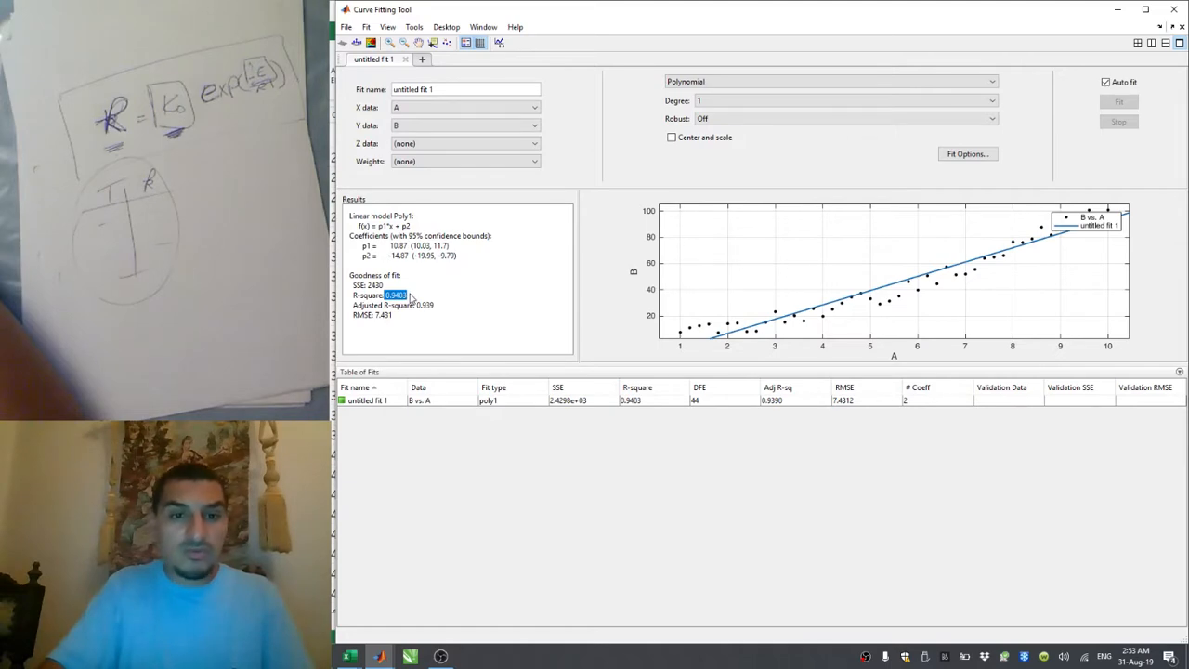
# Step: Switch to the Excel chart and change its trendline type to Linear
pyautogui.hotkey('alt', 'Tab')
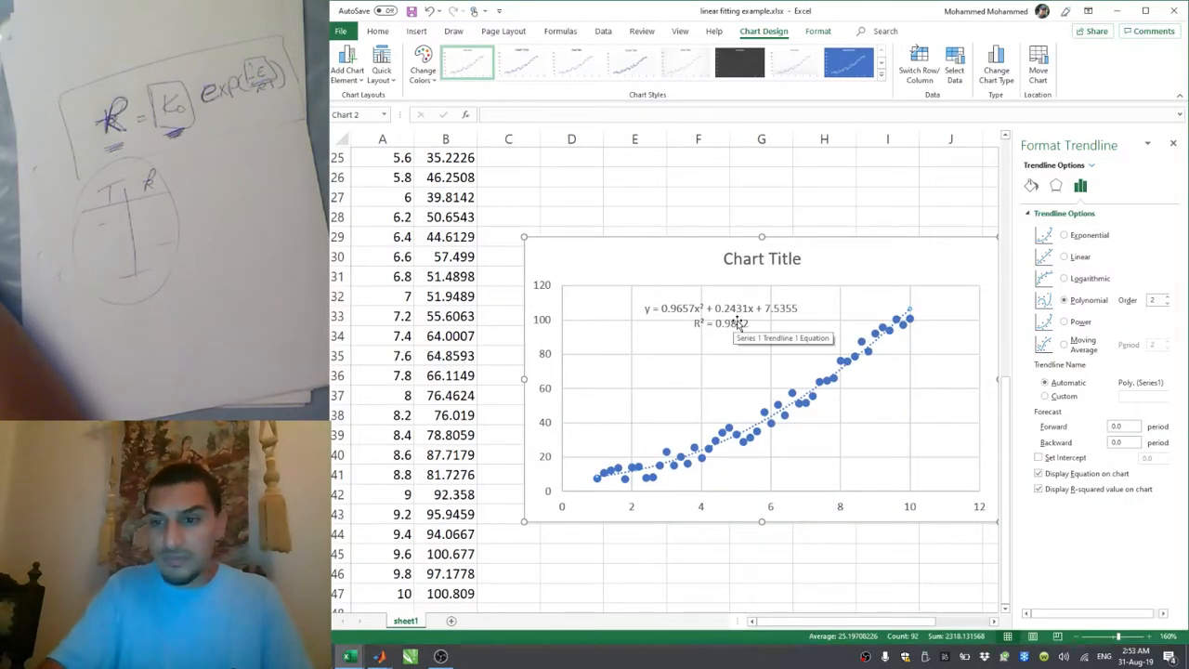
pyautogui.click(1078, 262)
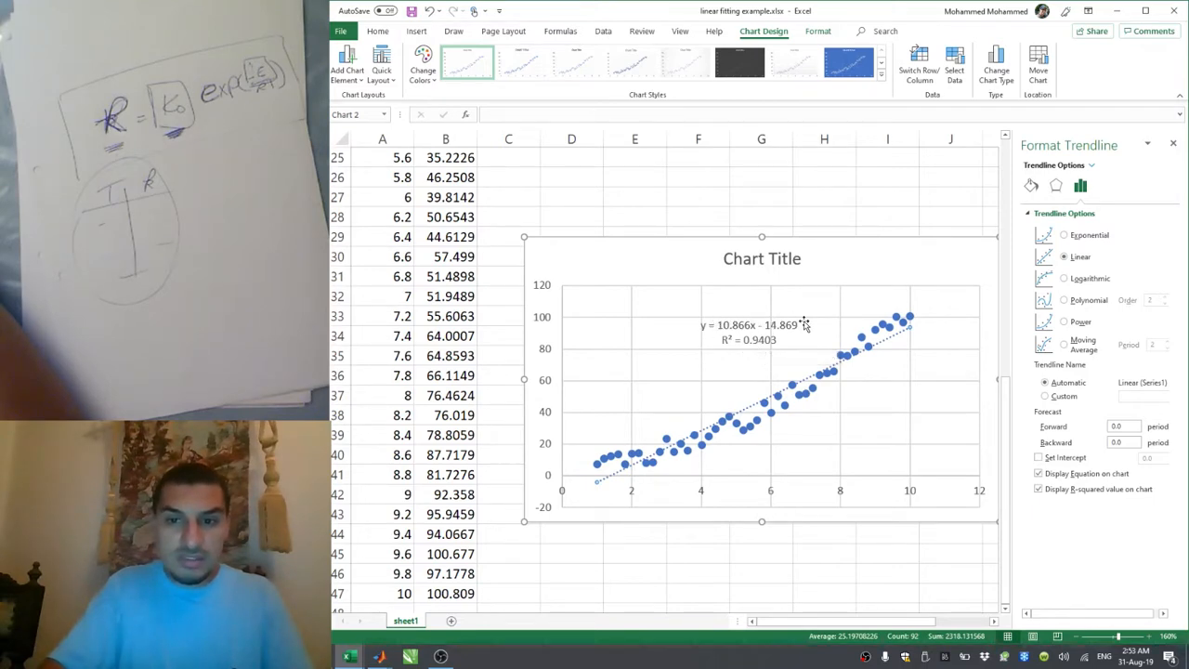
# Step: Return to the Curve Fitting Tool and compare the p1 and p2 coefficients and model equation with the Excel trendline
pyautogui.hotkey('alt', 'Tab')
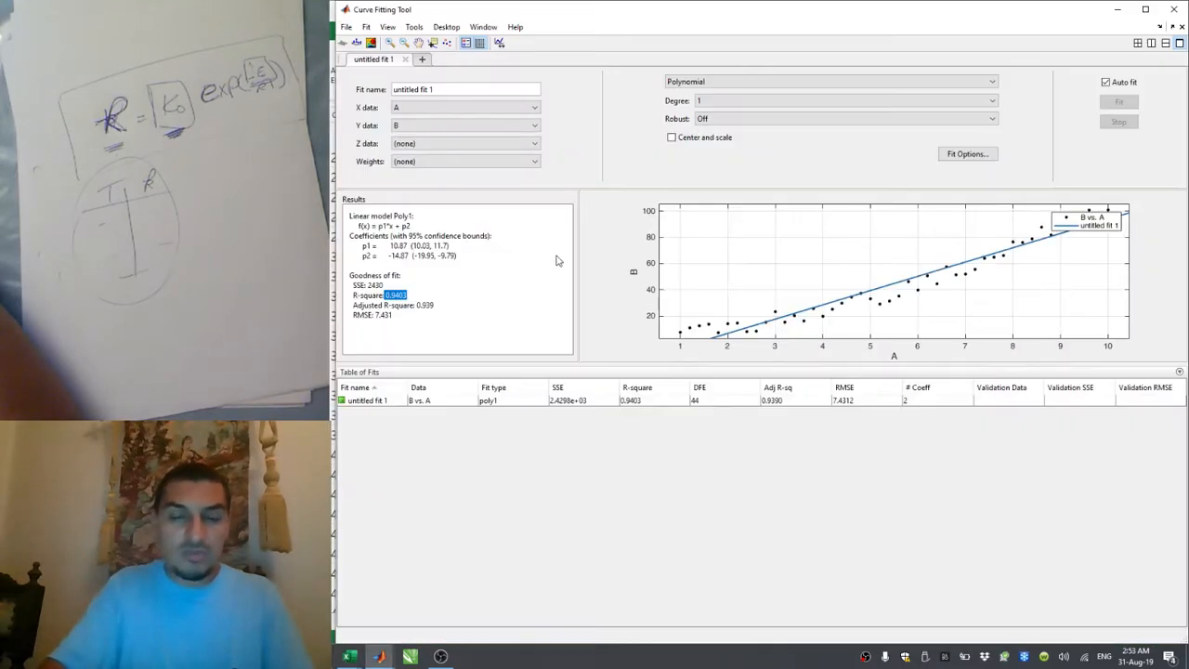
pyautogui.doubleClick(398, 247)
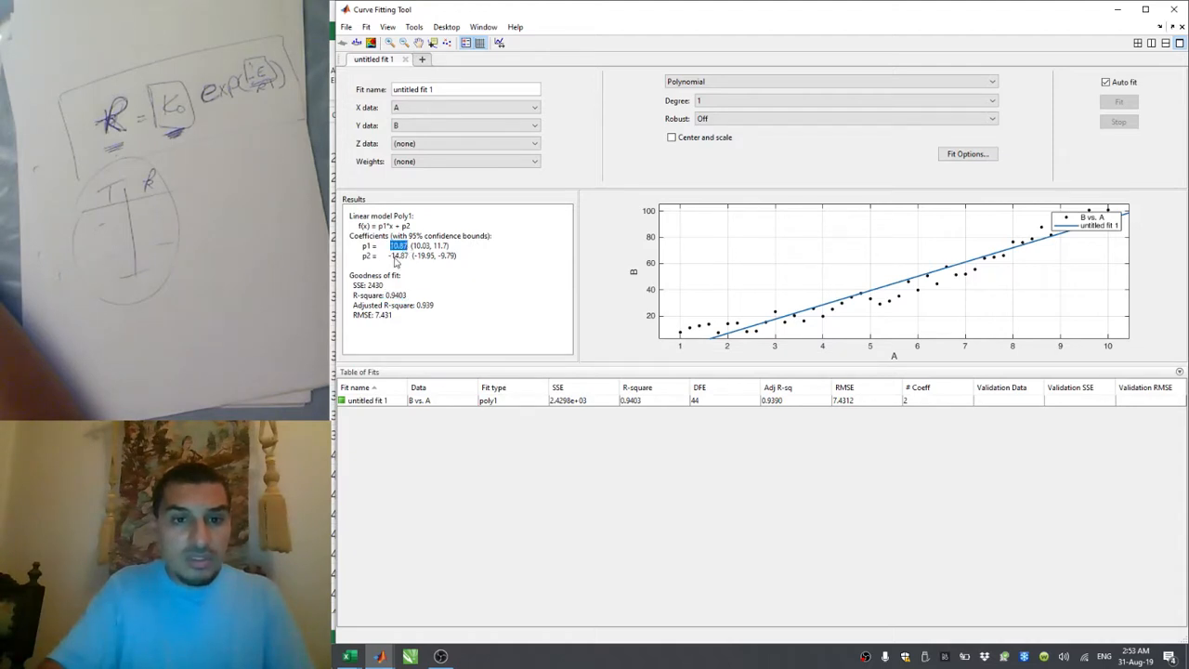
pyautogui.moveTo(390, 257); pyautogui.dragTo(409, 257)
pyautogui.click(409, 258)
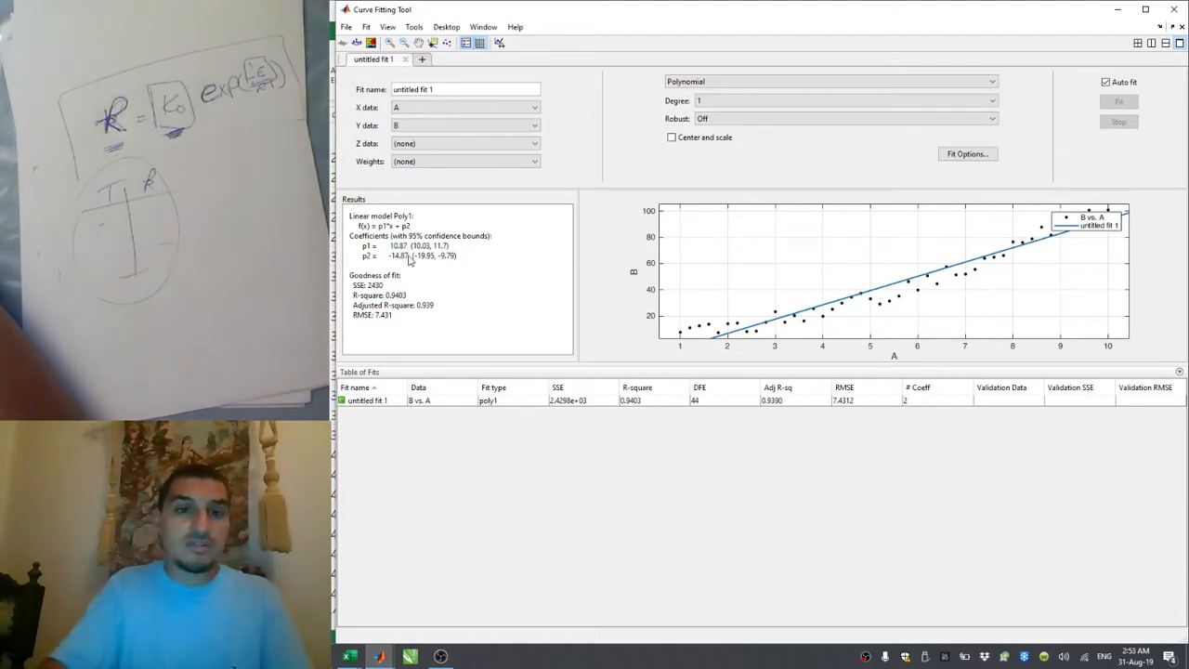
pyautogui.moveTo(361, 228); pyautogui.dragTo(412, 236)
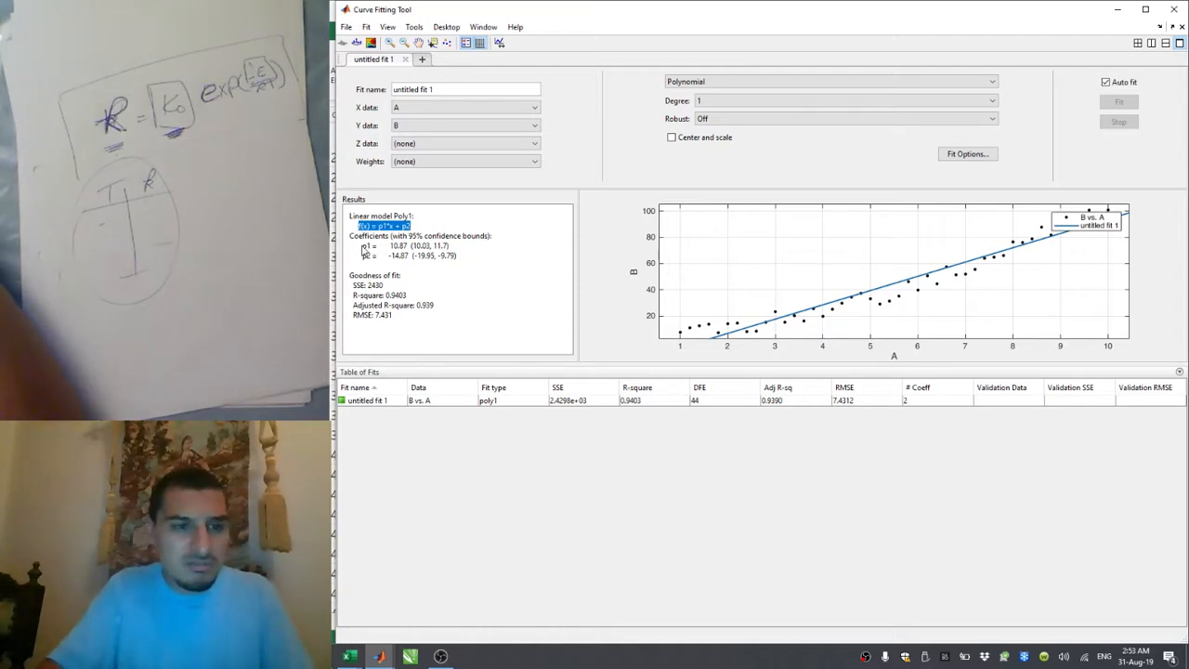
# Step: Examine the p1 and p2 coefficients and the SSE value in the results of untitled fit 1
pyautogui.moveTo(363, 245); pyautogui.dragTo(395, 263)
pyautogui.click(384, 306)
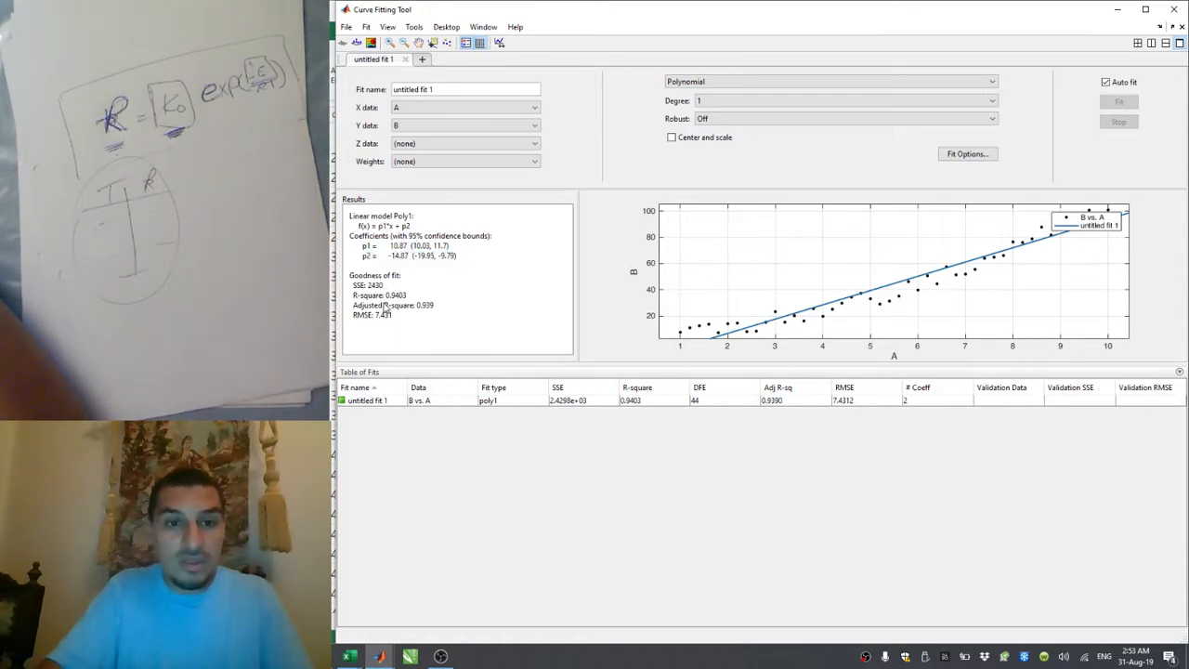
pyautogui.moveTo(369, 285); pyautogui.dragTo(385, 289)
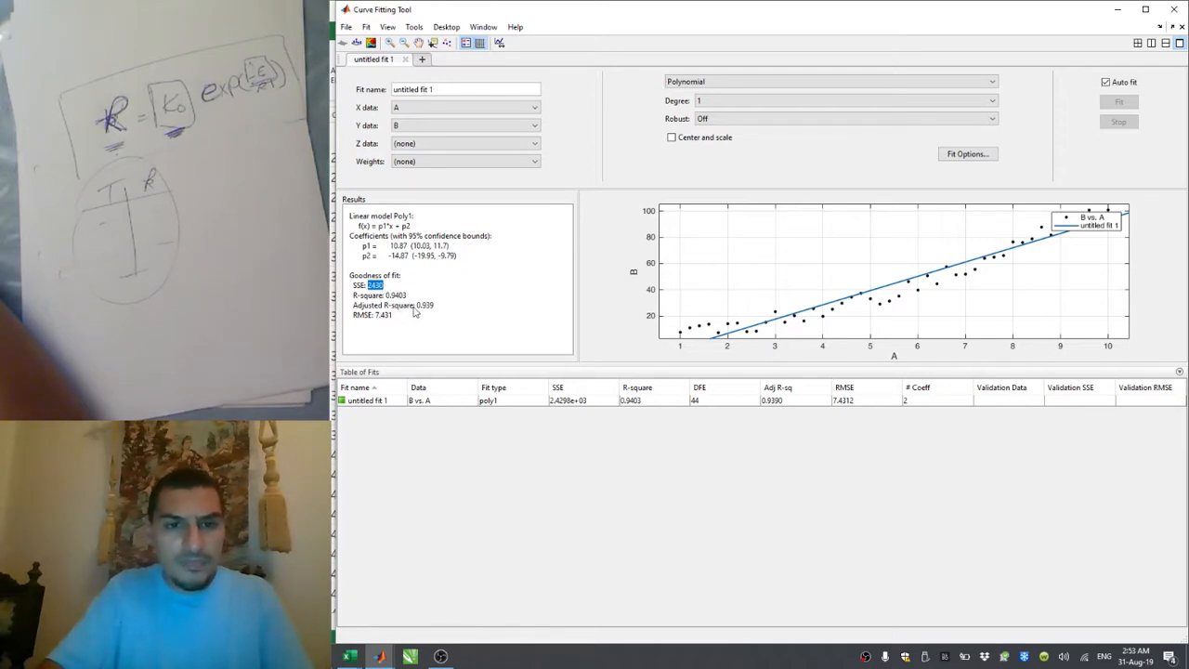
pyautogui.click(409, 336)
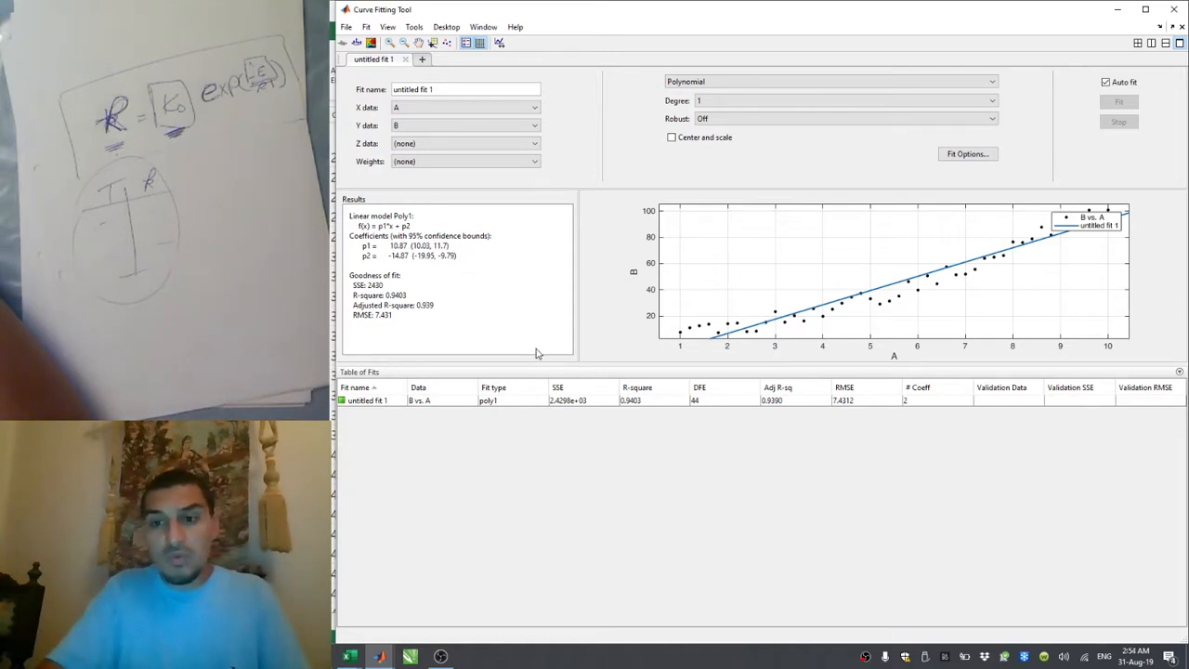
# Step: Check the Excel chart's linear trendline again, then return to the Curve Fitting Tool and review the available fit types
pyautogui.hotkey('alt', 'Tab')
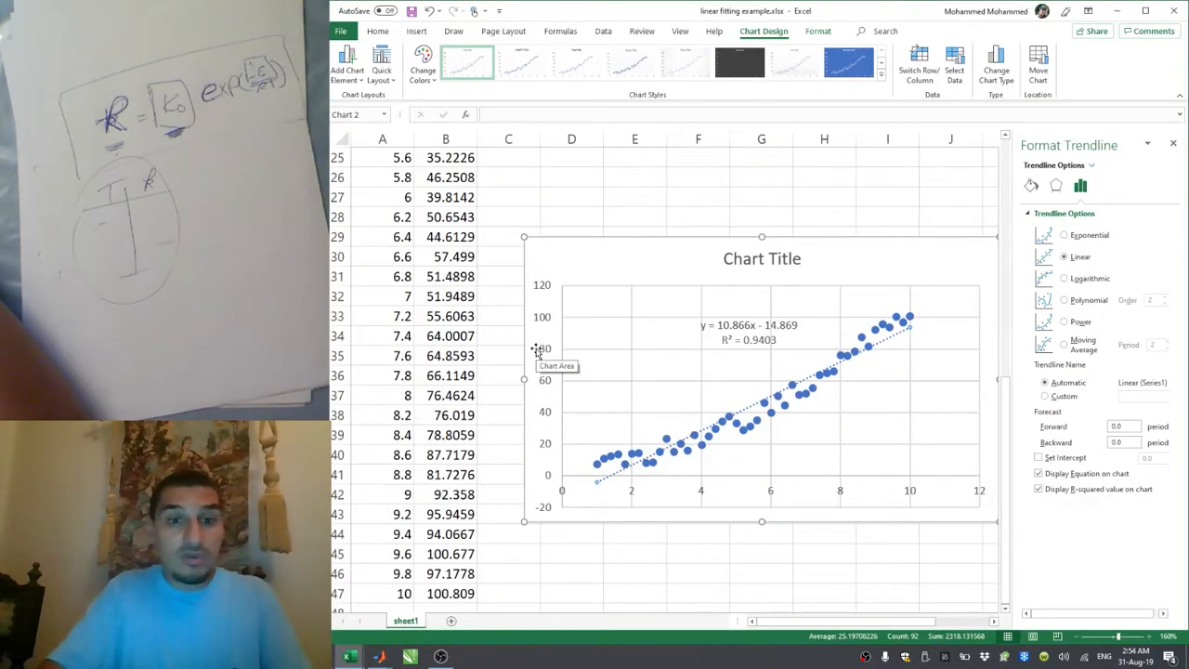
pyautogui.click(490, 301)
pyautogui.hotkey('alt', 'Tab')
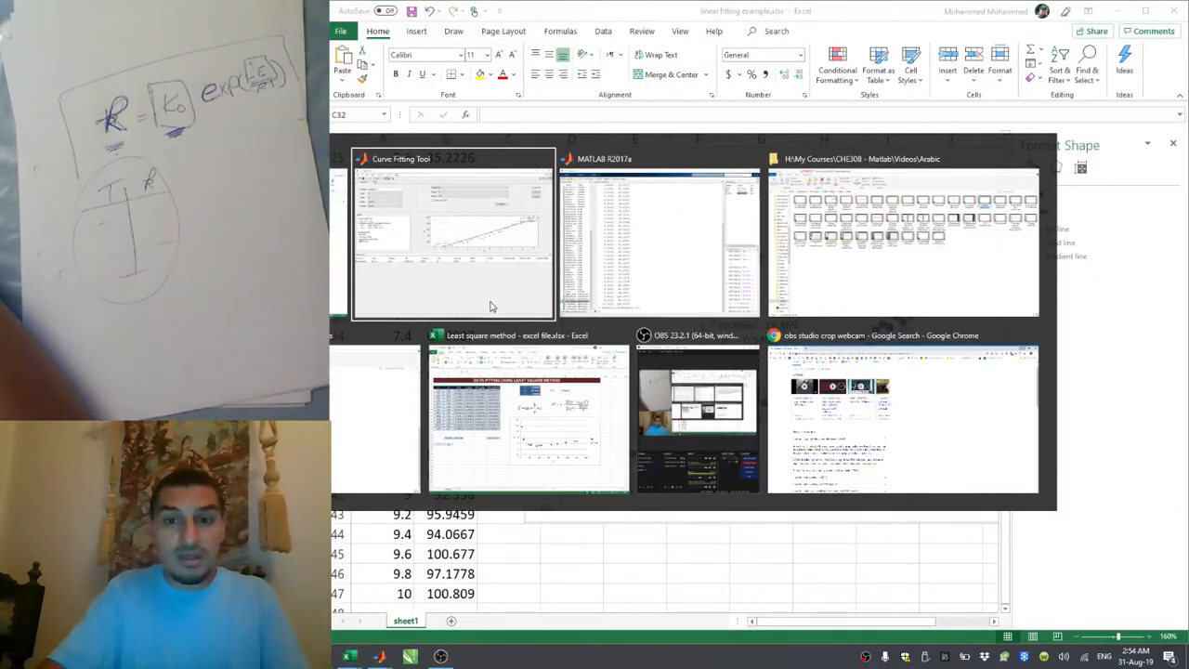
pyautogui.hotkey('alt', 'Tab')
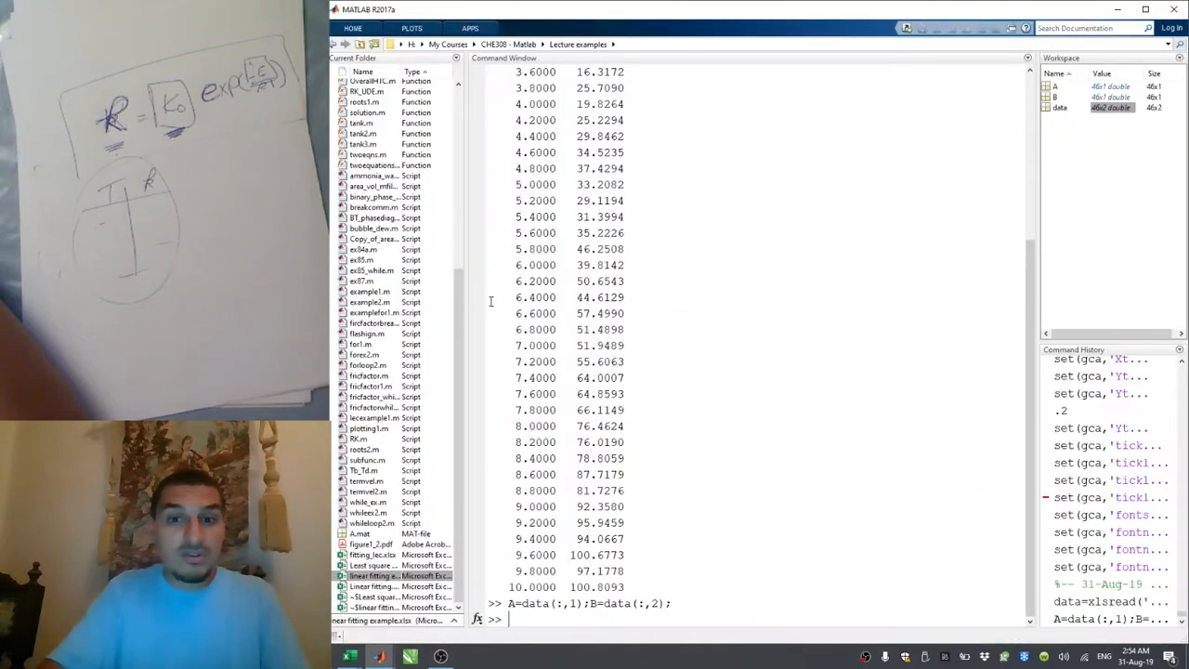
pyautogui.hotkey('alt', 'Tab')
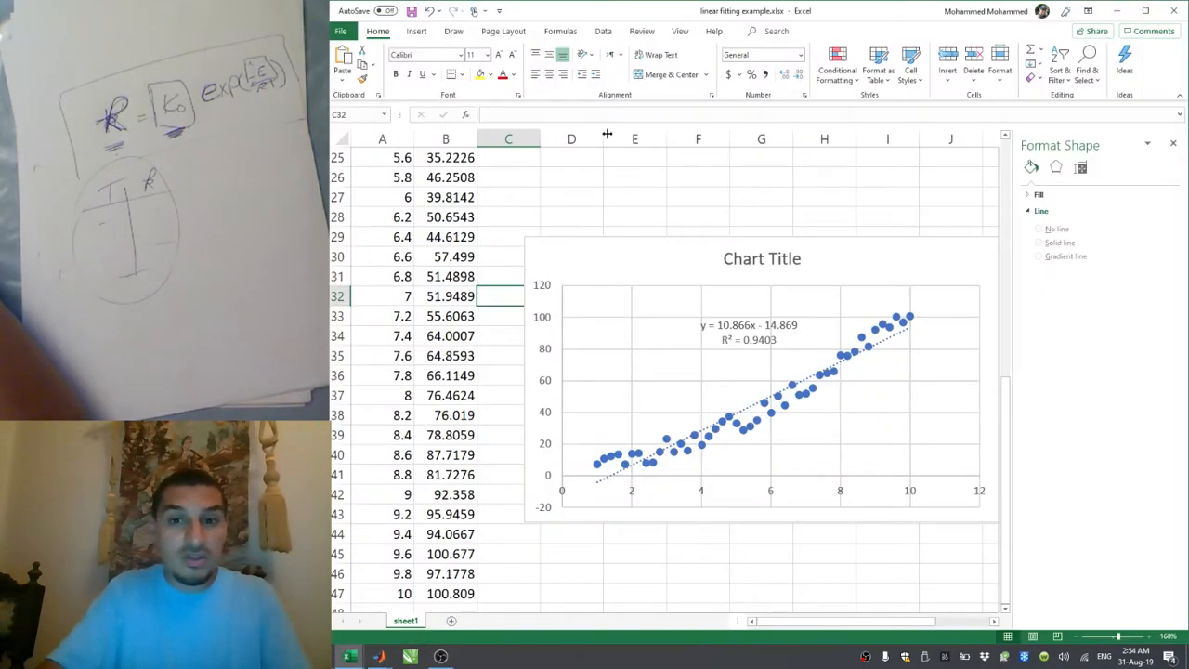
pyautogui.hotkey('alt', 'Tab')
pyautogui.click(751, 85)
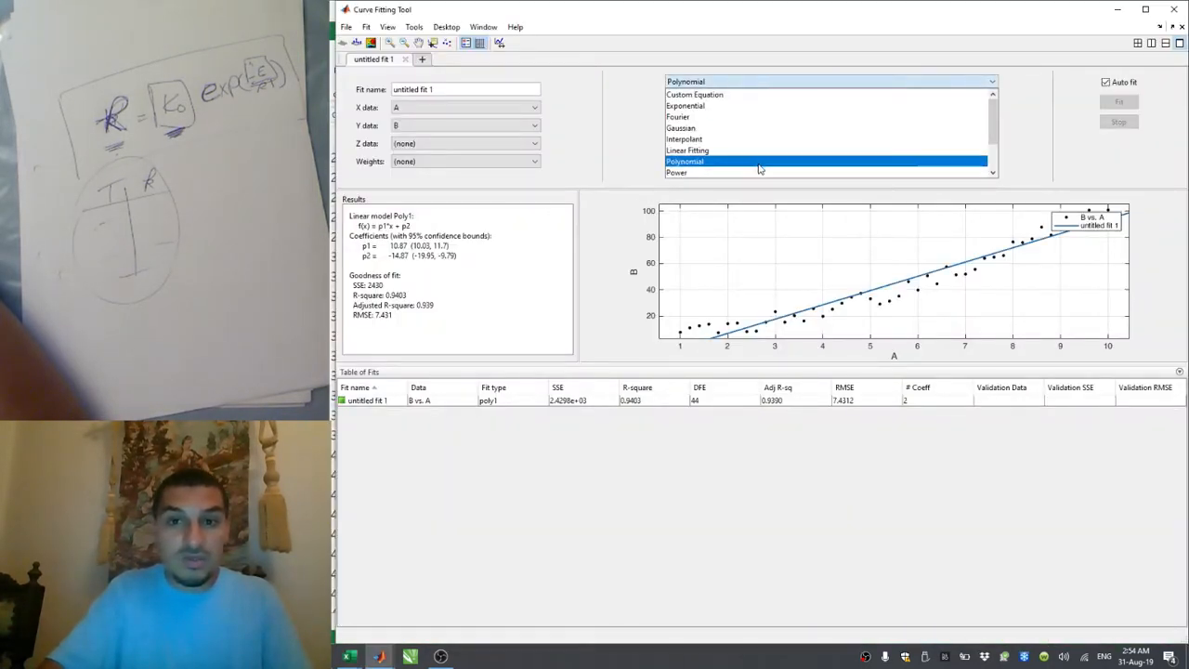
pyautogui.scroll(-2, 759, 169)
pyautogui.press('Escape')
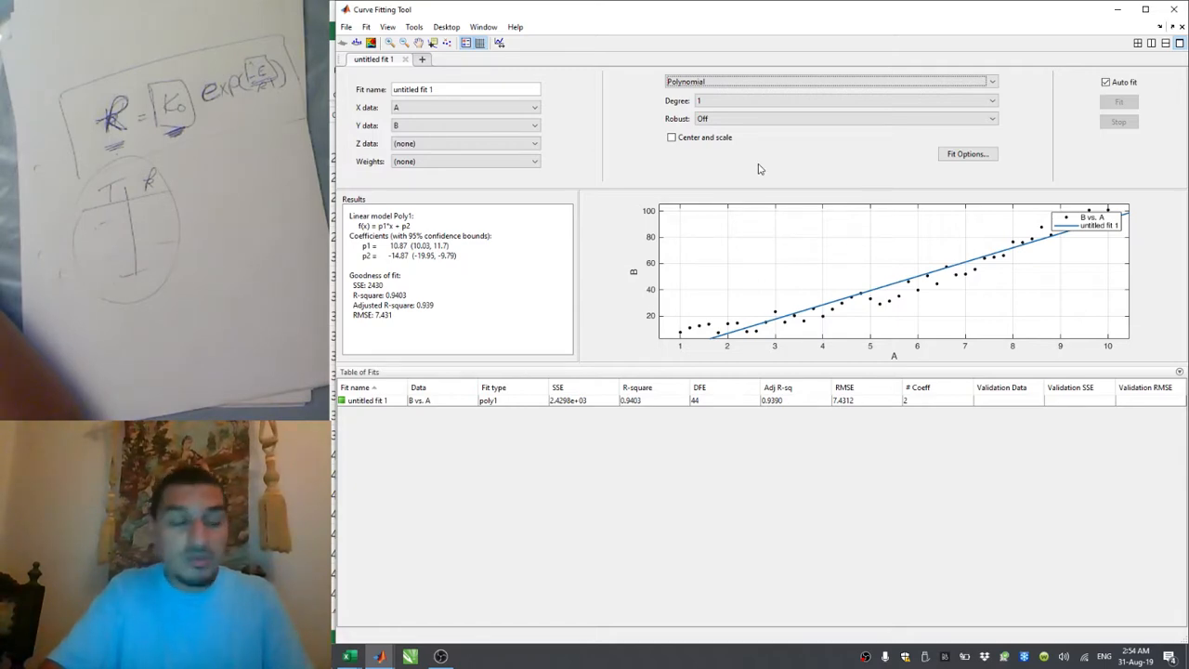
# Step: Switch to the Least square method - excel file.xlsx workbook and select the x and Y data in A4:B16
pyautogui.hotkey('alt', 'Tab')
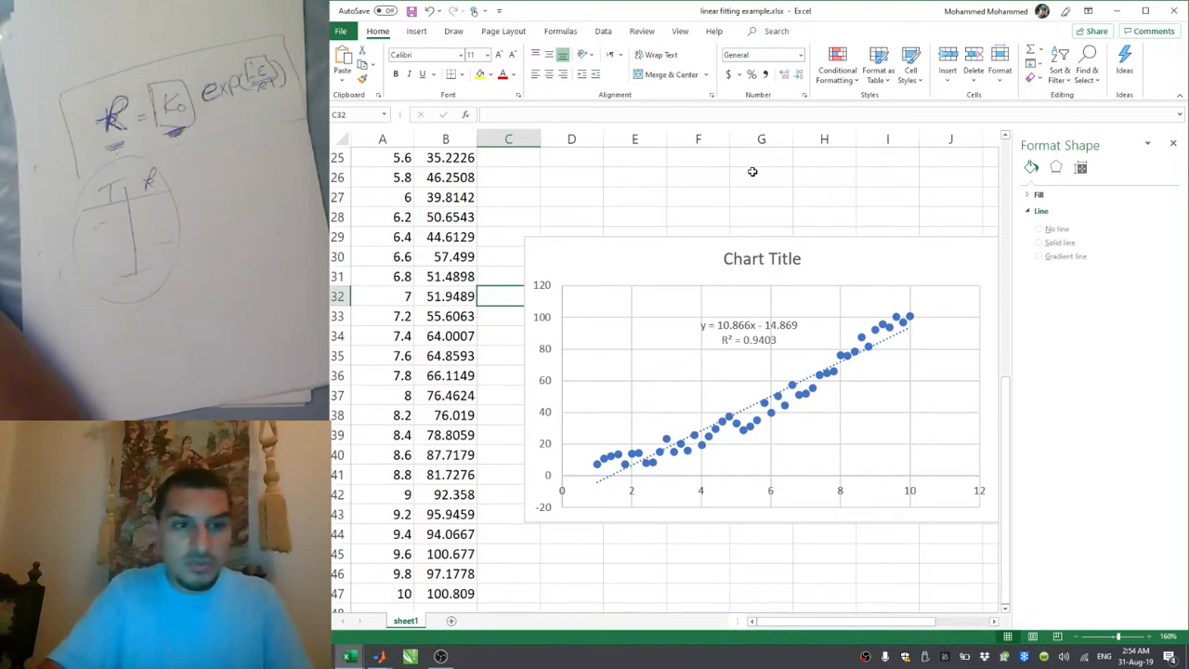
pyautogui.scroll(3, 615, 192)
pyautogui.scroll(5, 615, 192)
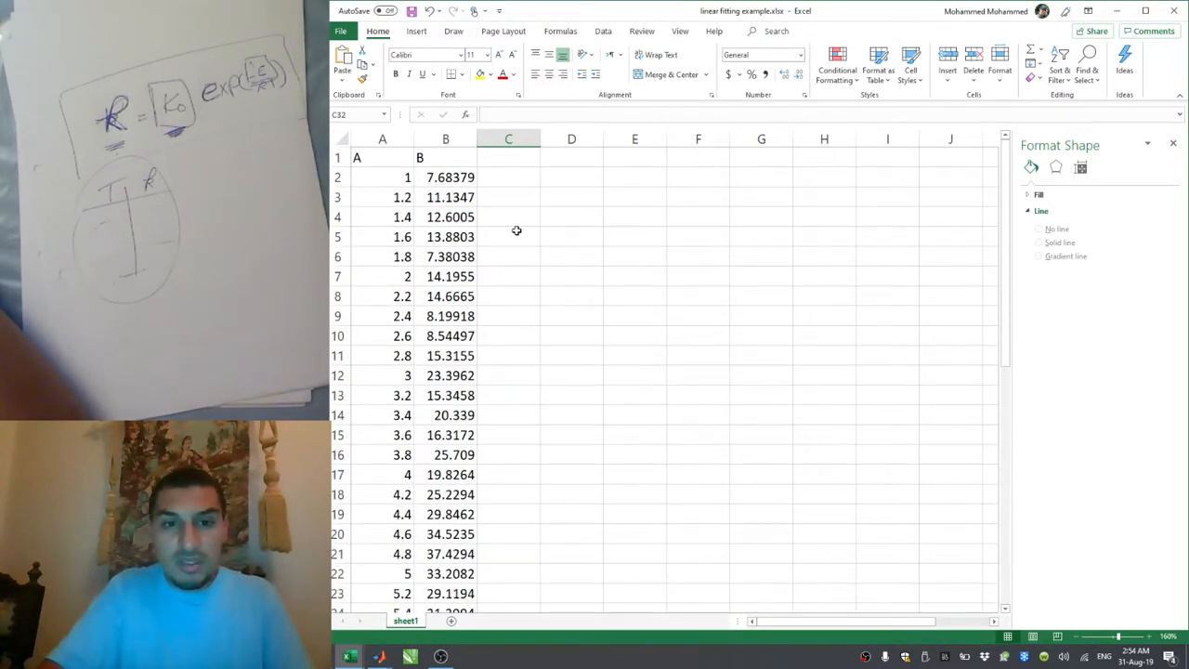
pyautogui.click(350, 605)
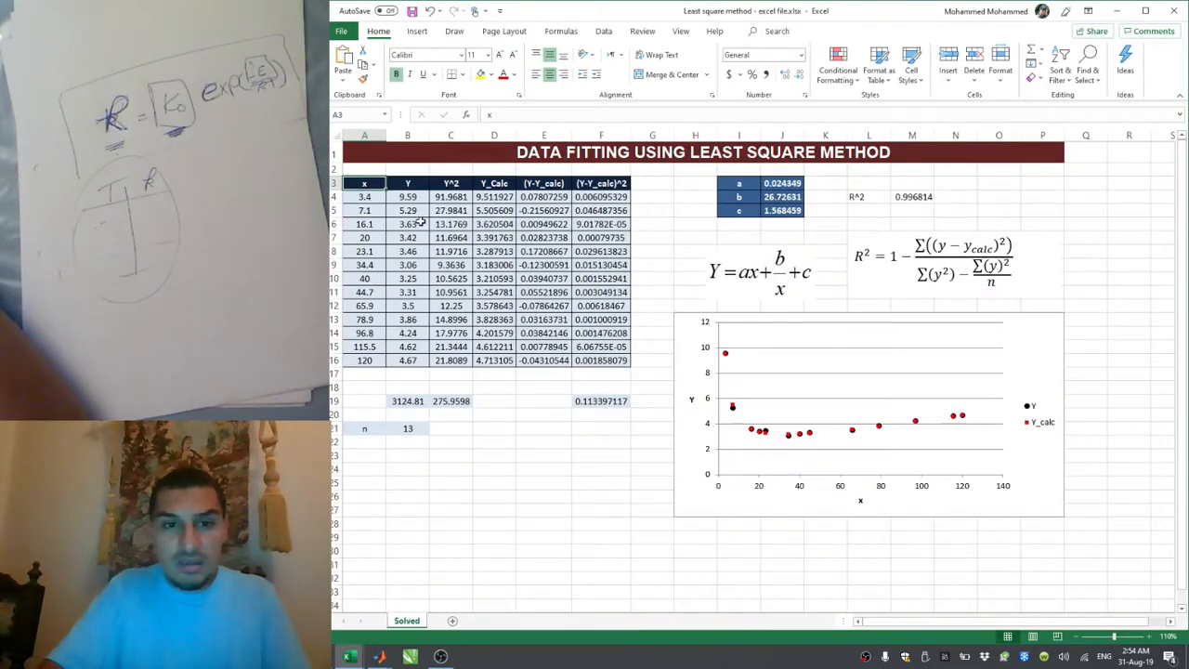
pyautogui.moveTo(378, 196); pyautogui.dragTo(399, 362)
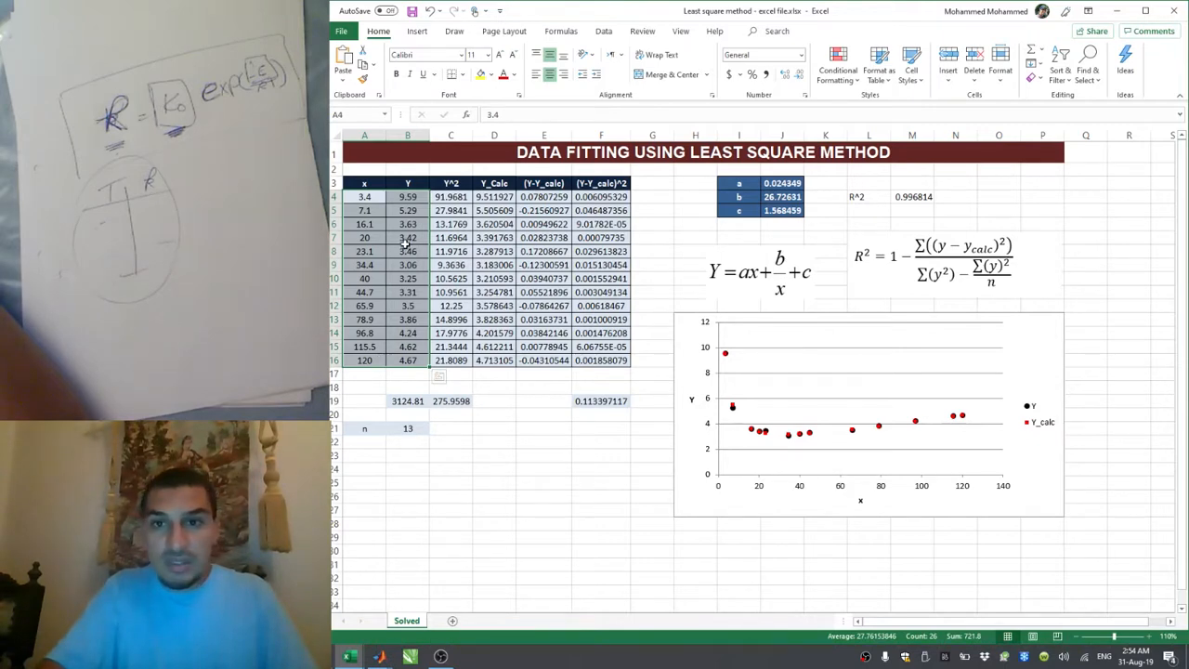
# Step: Switch to the MATLAB Command Window and start the command data2=xlsread('least square method - excel file.xlsx',
pyautogui.hotkey('alt', 'Tab')
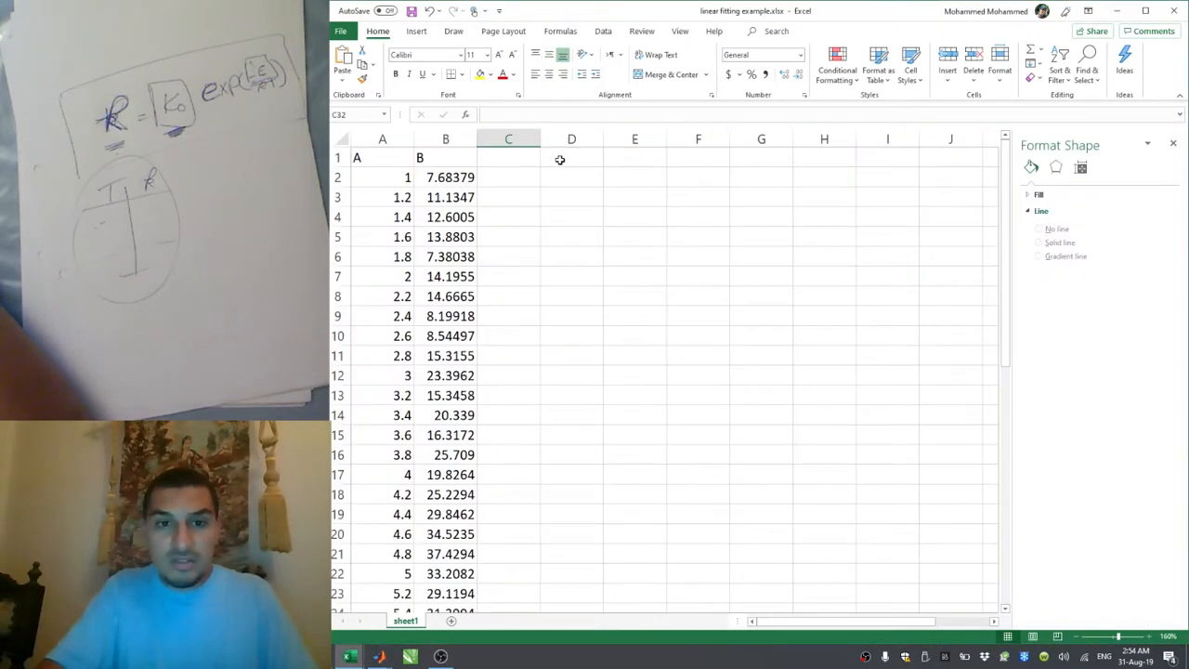
pyautogui.hotkey('alt', 'Tab')
pyautogui.press('Tab')
pyautogui.press('Tab')
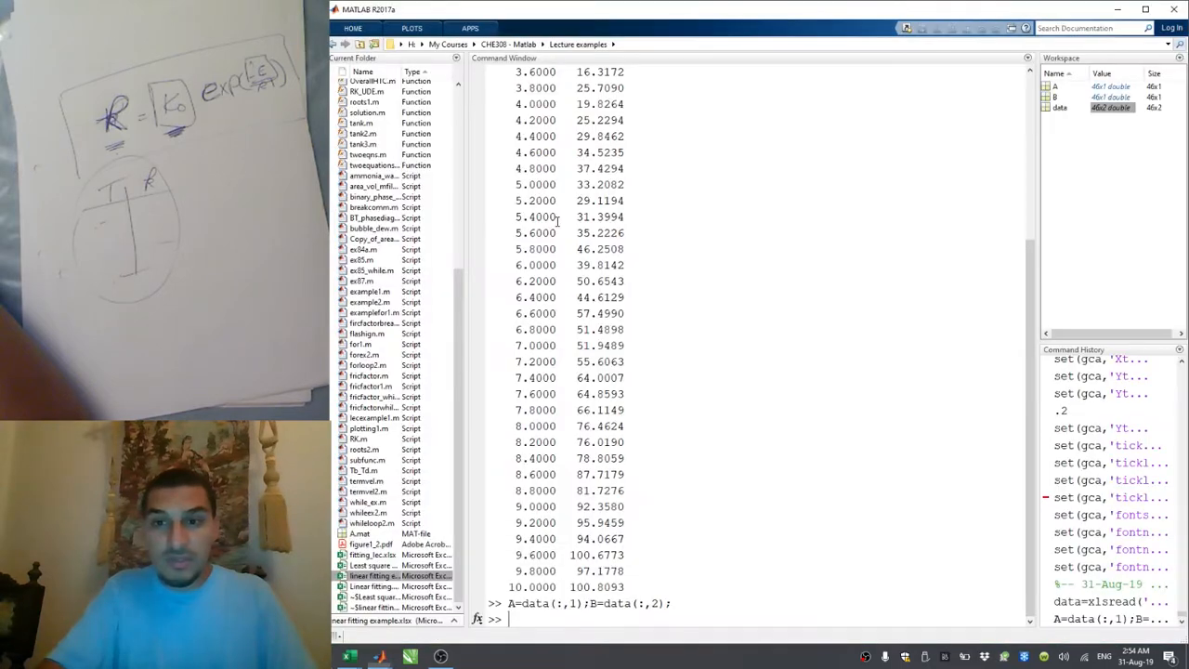
pyautogui.write('data')
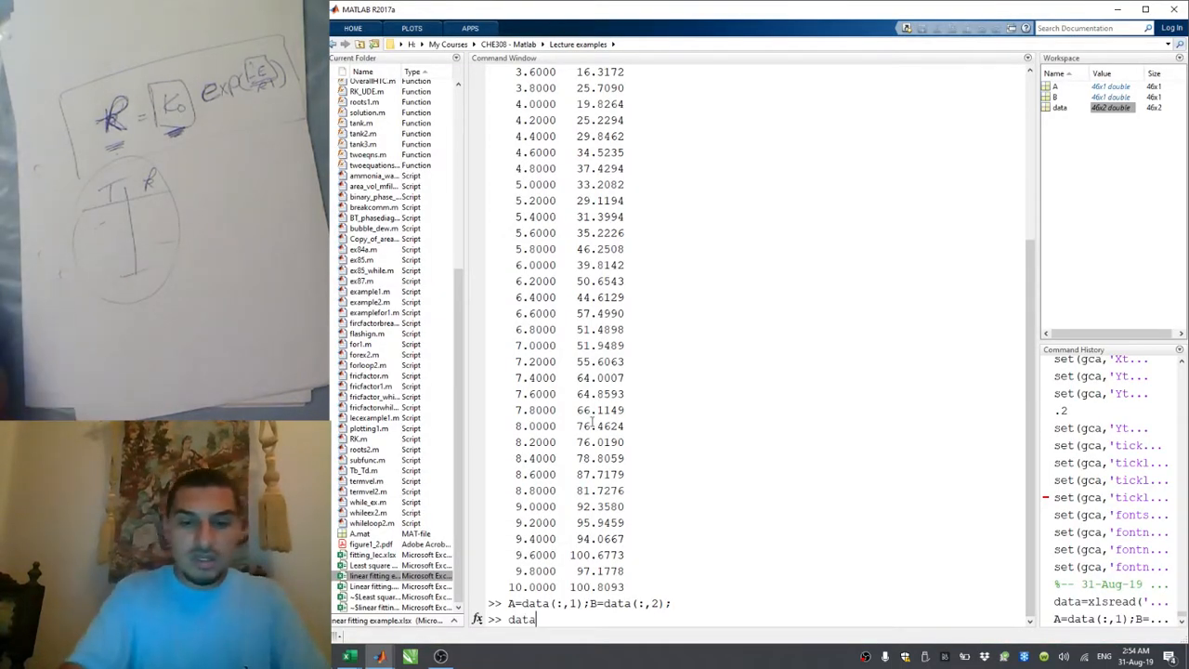
pyautogui.write("2=xlsread('")
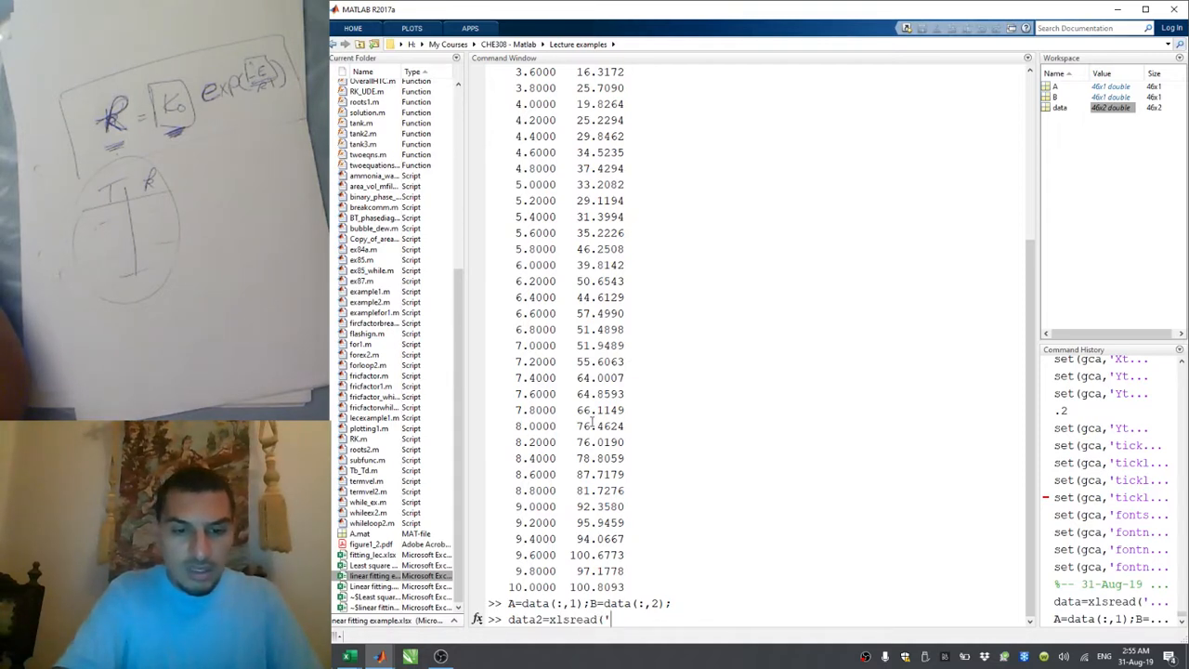
pyautogui.write('least square')
pyautogui.press('BackSpace')
pyautogui.press('BackSpace')
pyautogui.press('BackSpace')
pyautogui.press('BackSpace')
pyautogui.write('qua')
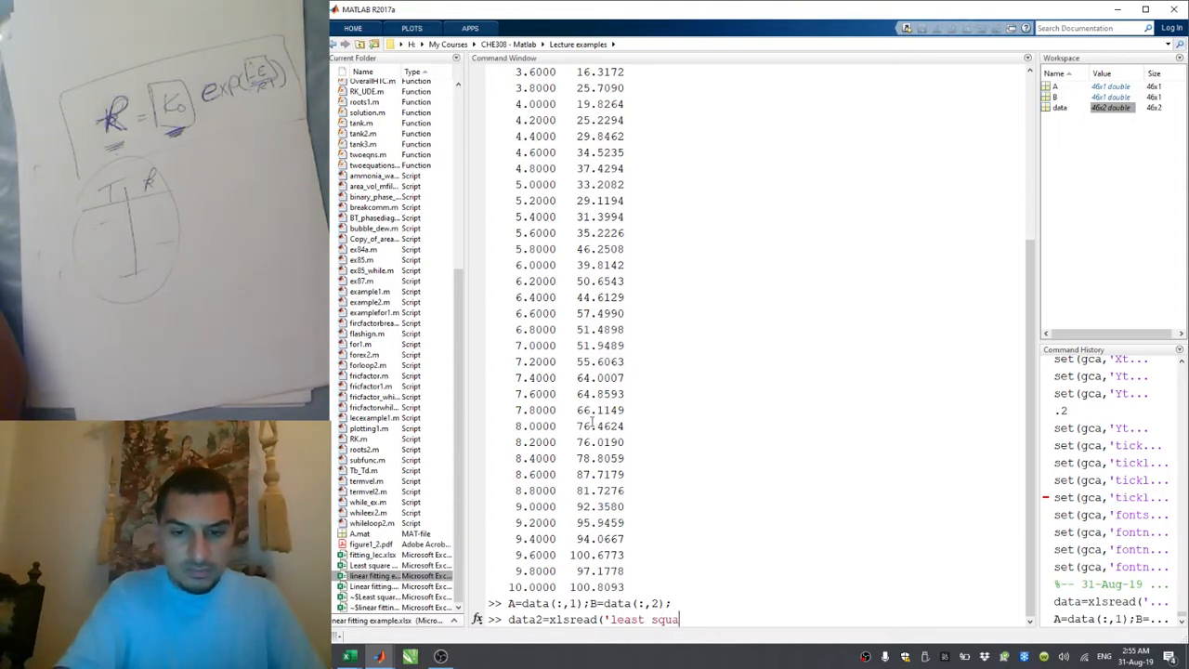
pyautogui.write('re method - ex')
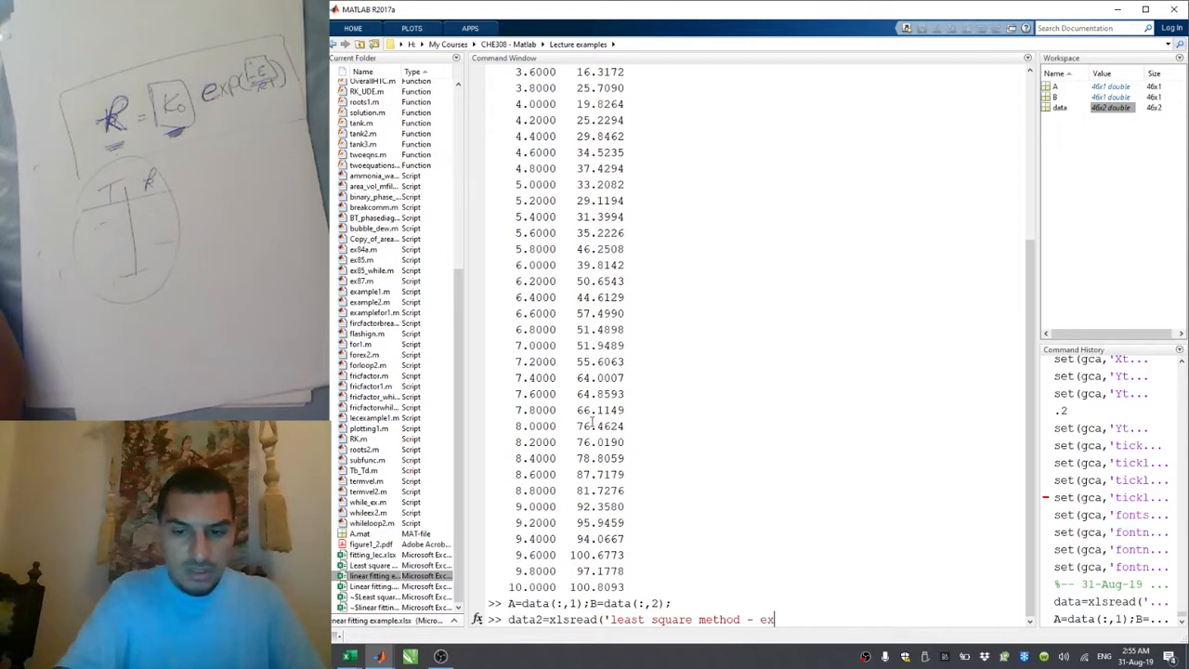
pyautogui.write("cel file.xlsx',")
# Step: Check the data range in the Excel workbook, complete the xlsread command with the range 'A4:B16' and run it
pyautogui.hotkey('alt', 'Tab')
pyautogui.hotkey('alt', 'Tab')
pyautogui.hotkey('alt', 'Tab')
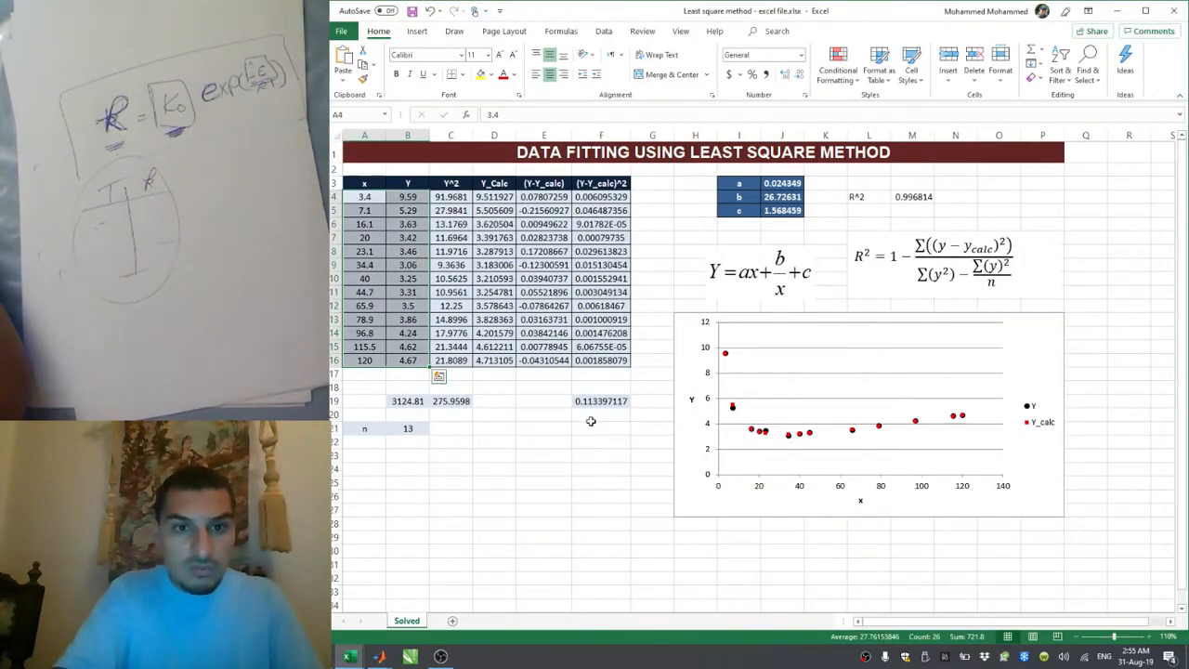
pyautogui.hotkey('alt', 'Tab')
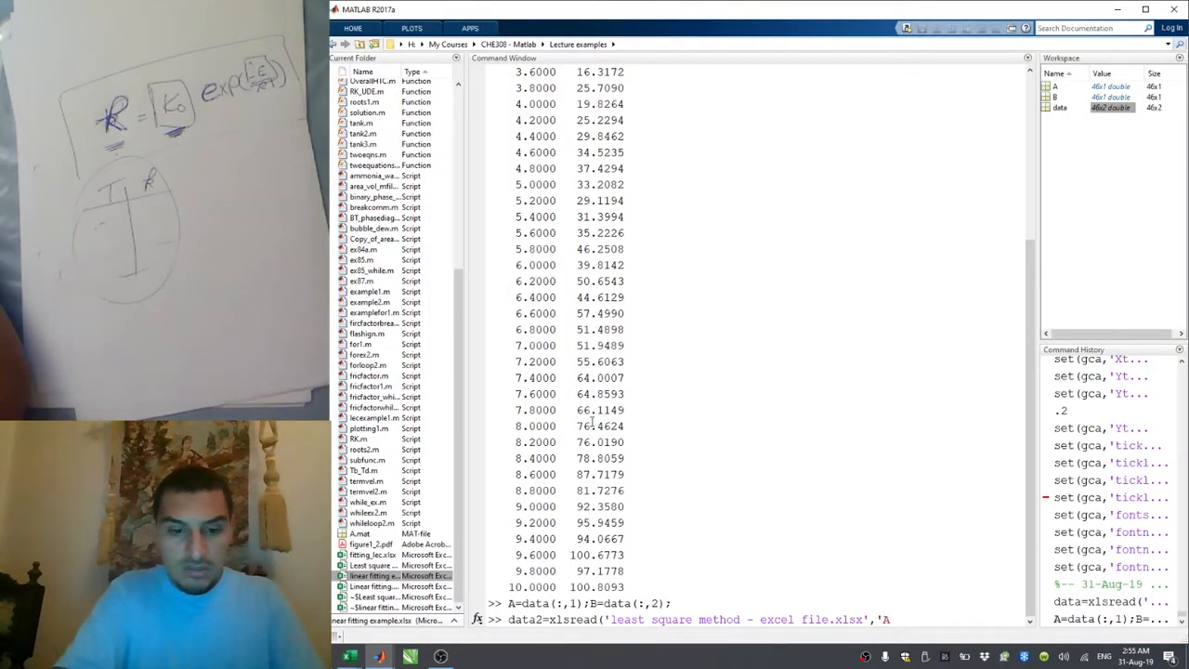
pyautogui.write("6')")
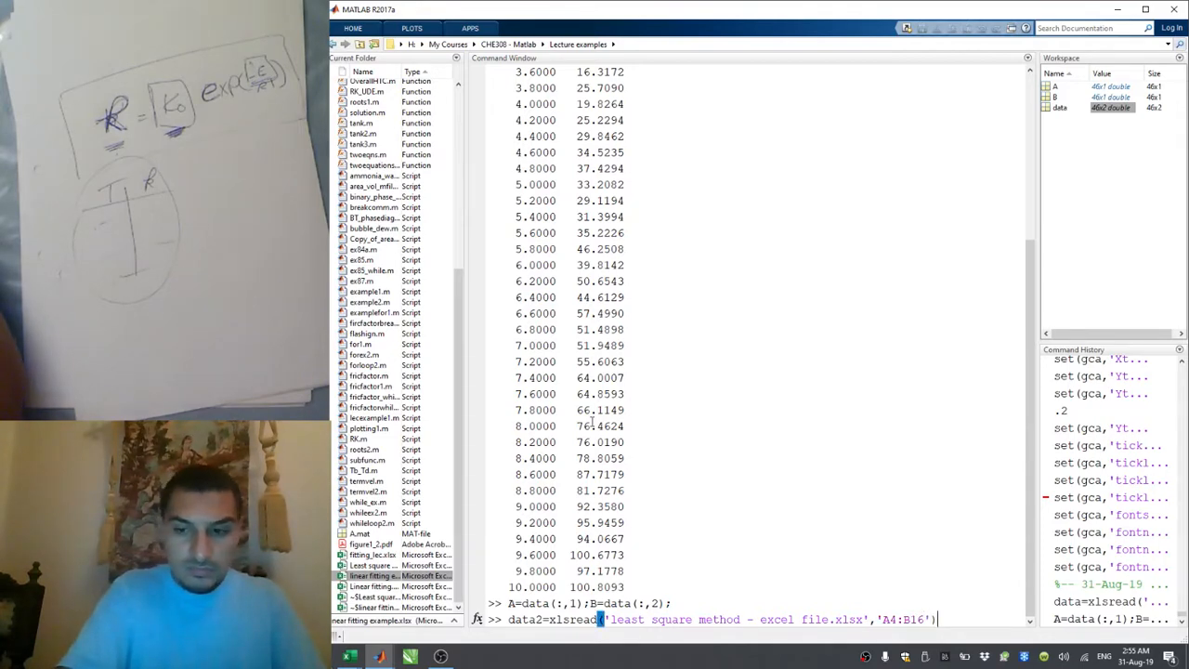
pyautogui.press('Return')
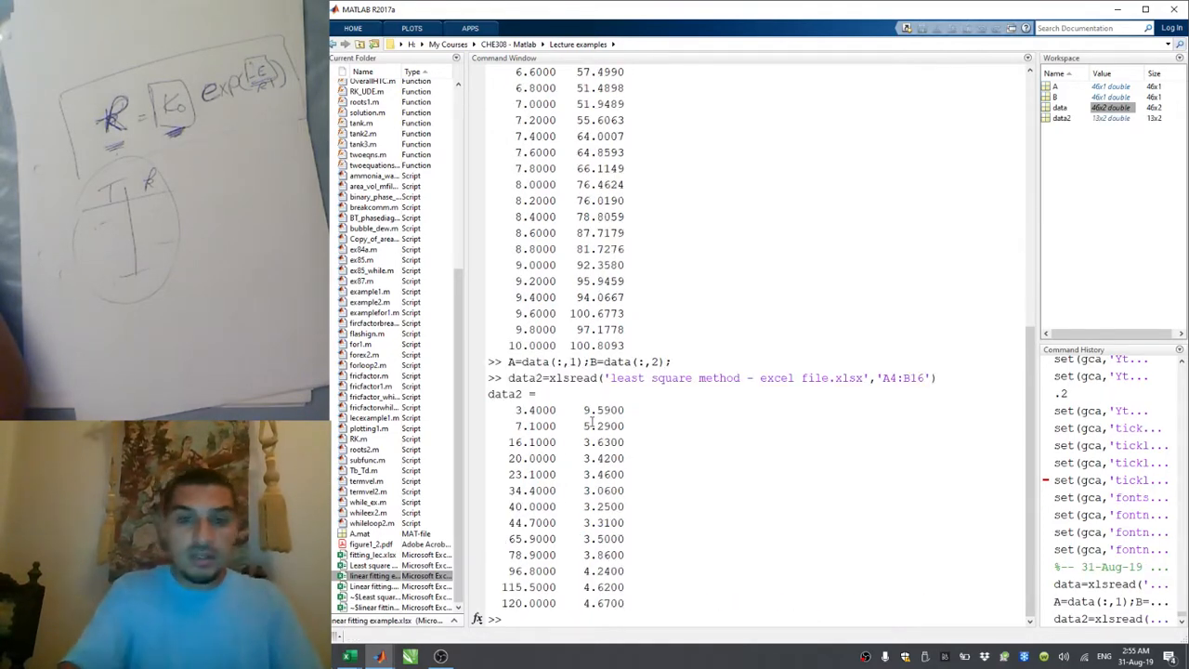
# Step: Compare data2 with the workbook, then split its columns into variables by running C=data2(:,1);,D=data2(:,2); in MATLAB
pyautogui.hotkey('alt', 'Tab')
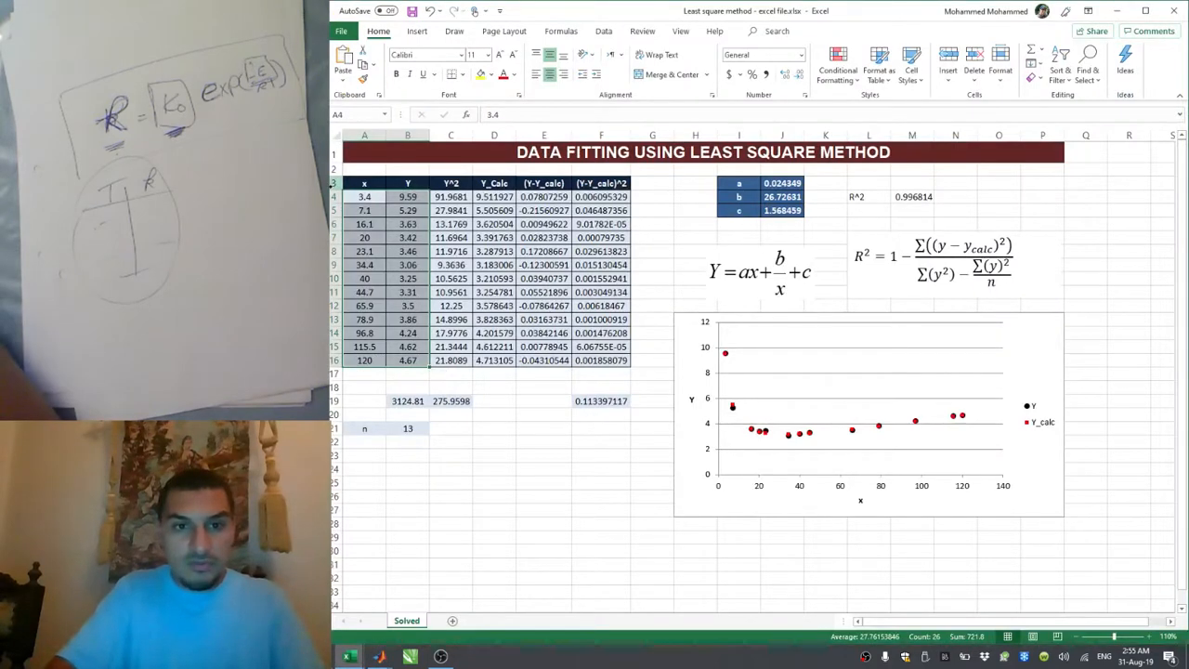
pyautogui.hotkey('alt', 'Tab')
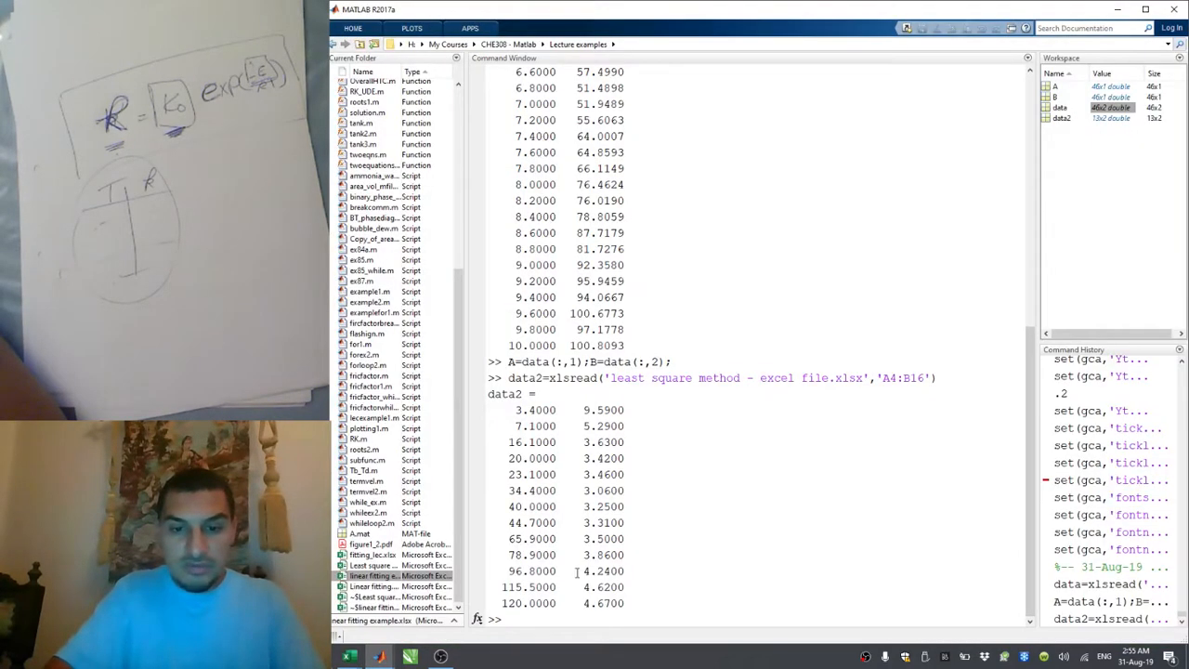
pyautogui.click(592, 605)
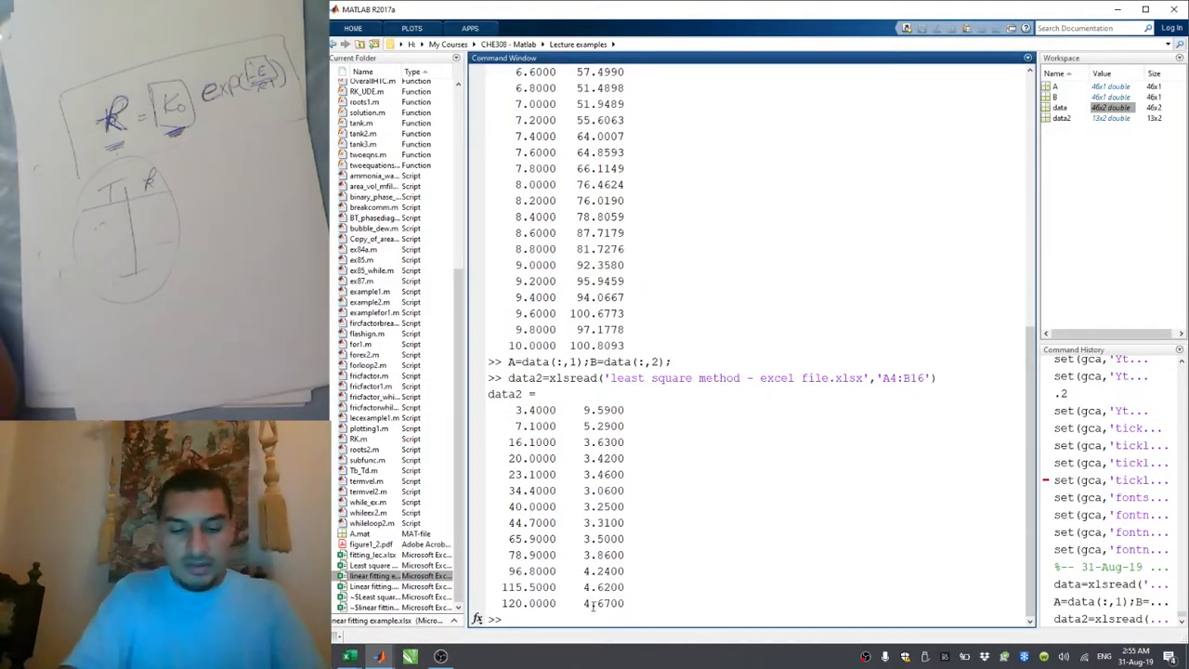
pyautogui.write('C=')
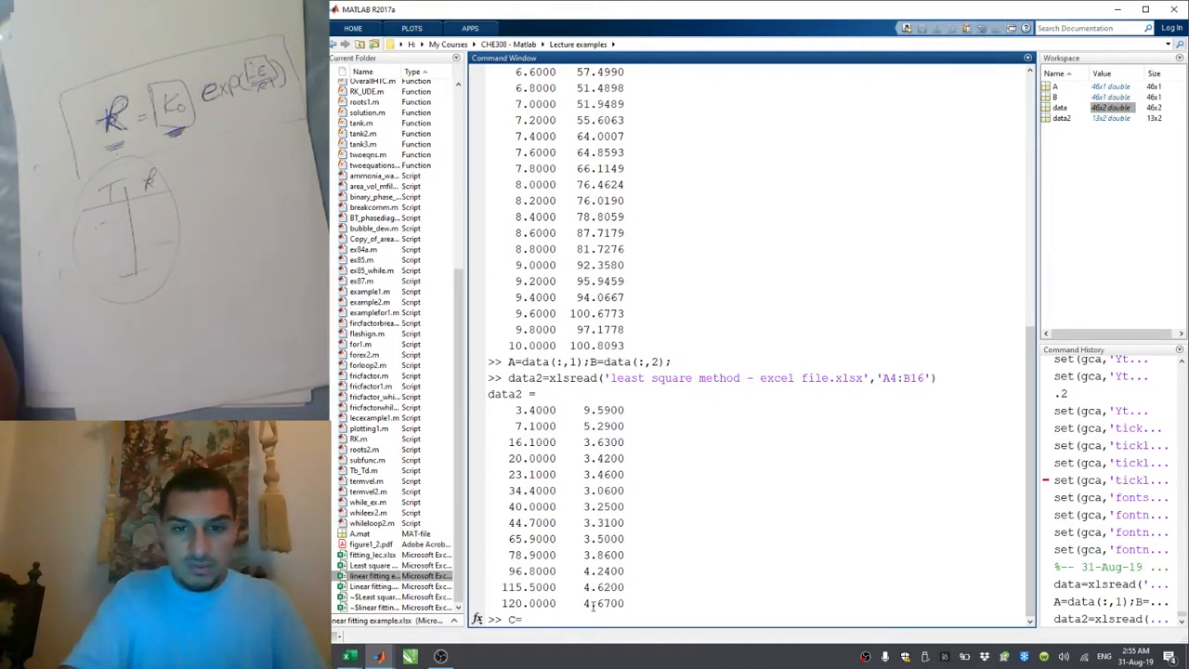
pyautogui.write('data2(:,1);')
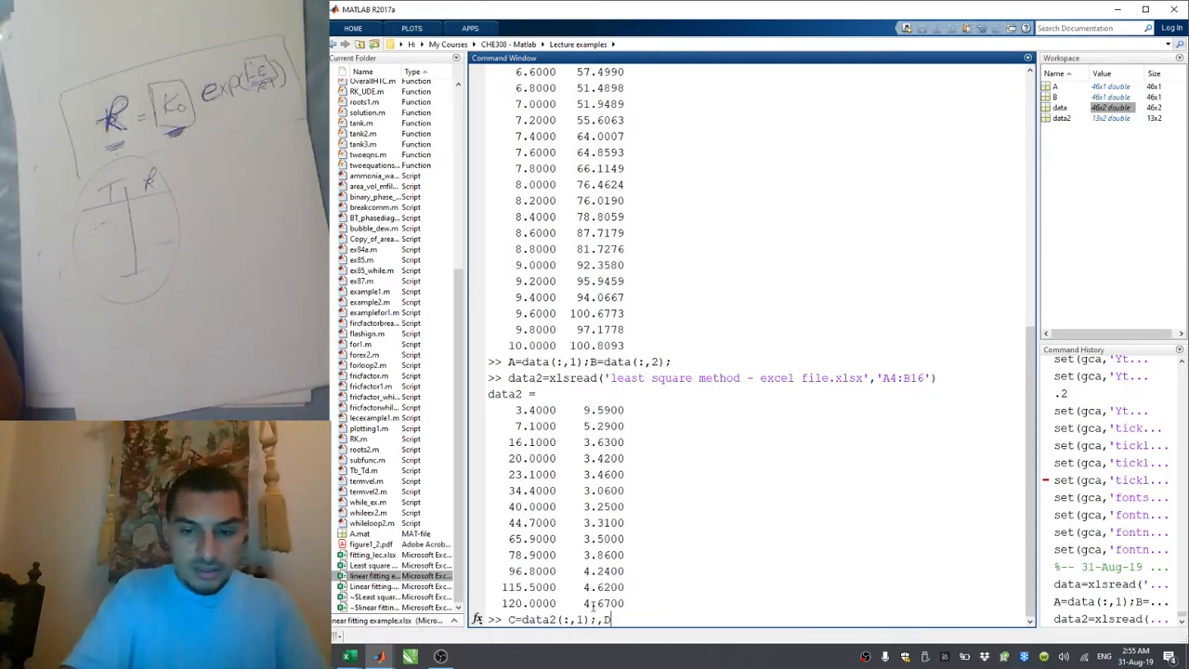
pyautogui.write(',D=data')
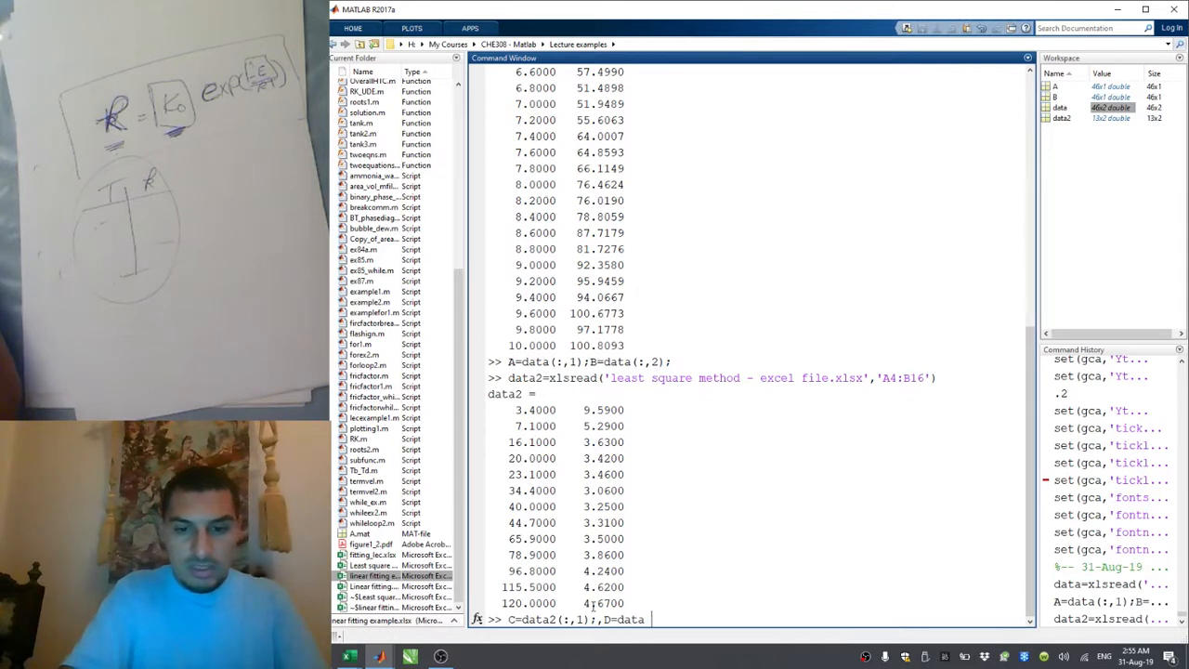
pyautogui.write('2(')
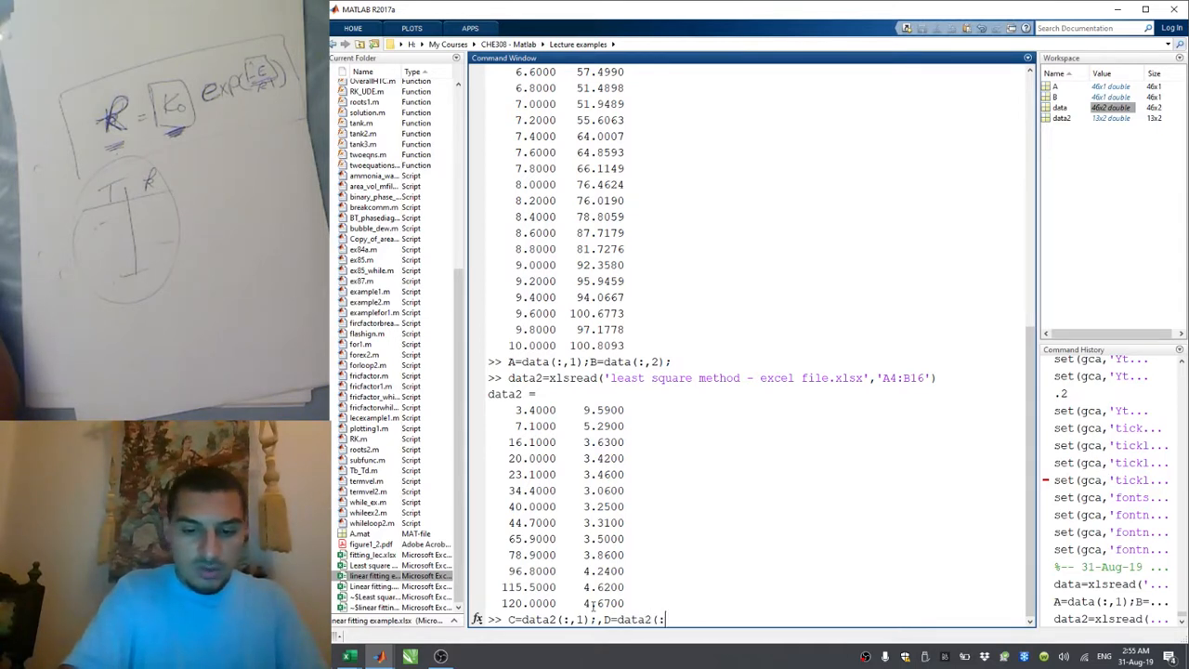
pyautogui.write(':,2);')
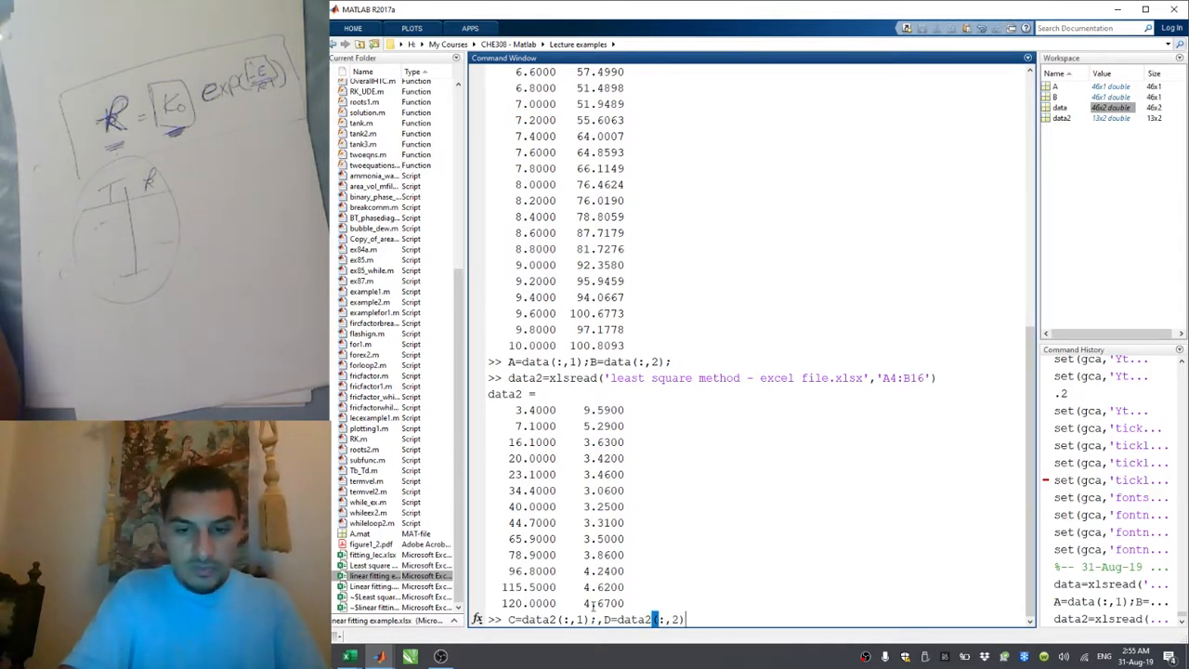
pyautogui.press('Return')
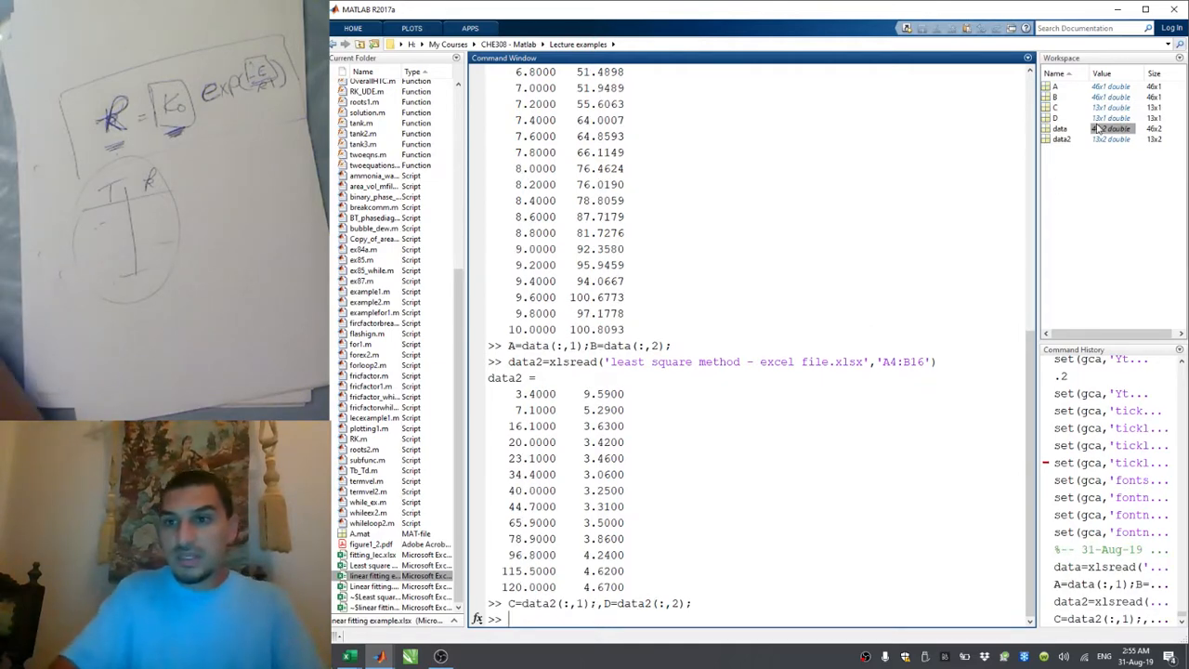
# Step: Select variables C and D in the workspace, then switch to the Curve Fitting Tool and add a second fit
pyautogui.moveTo(1101, 119); pyautogui.dragTo(1101, 110)
pyautogui.hotkey('alt', 'Tab')
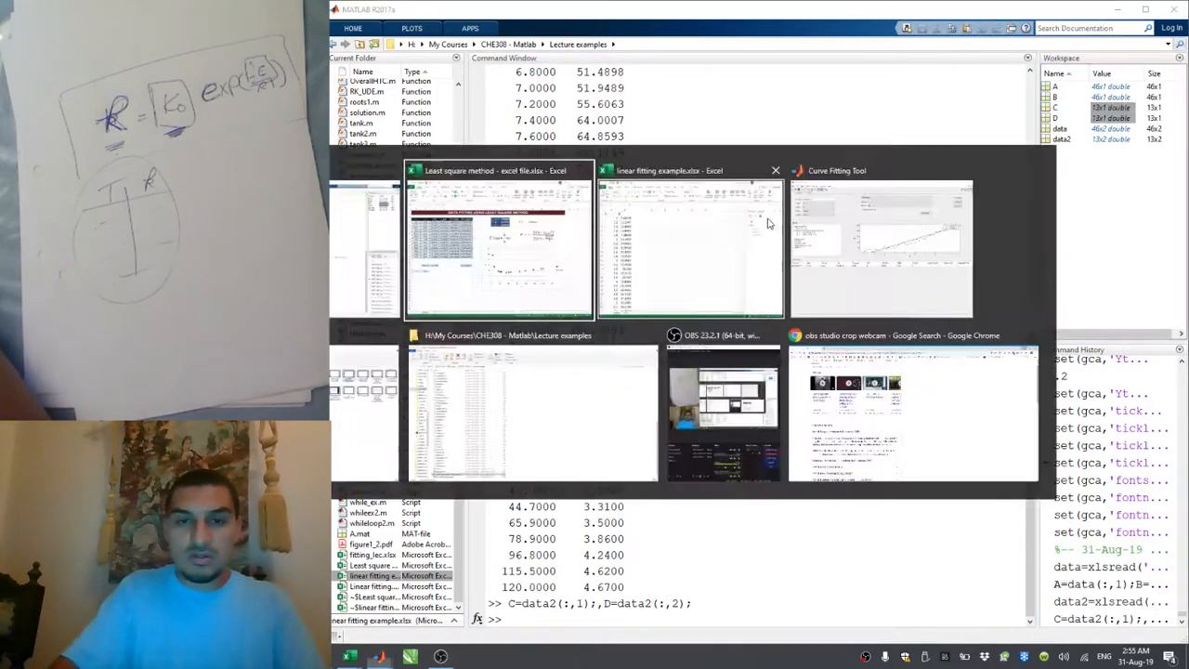
pyautogui.hotkey('alt', 'Tab')
pyautogui.hotkey('alt', 'Tab')
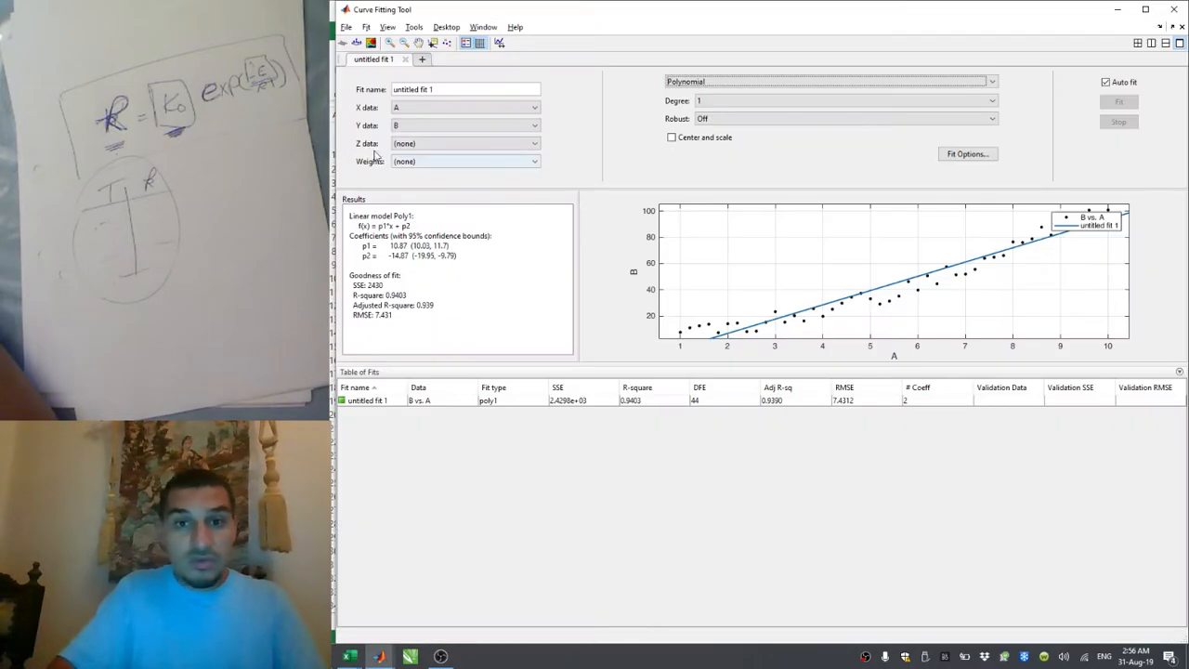
pyautogui.click(422, 60)
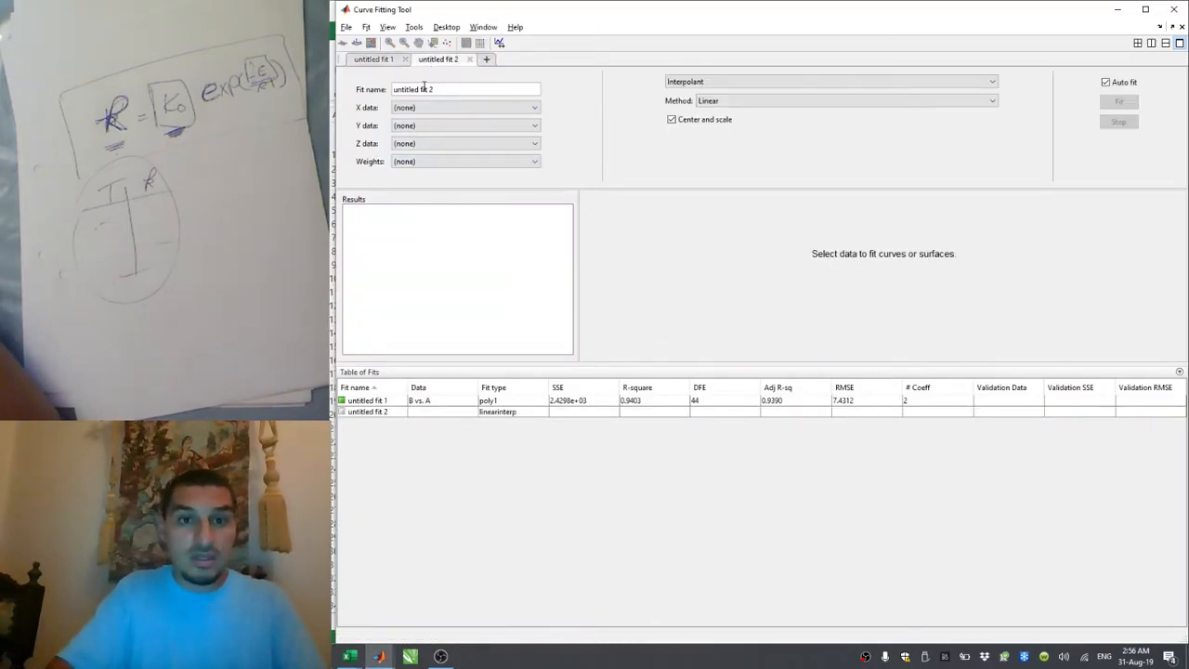
# Step: Rename the second fit as nonlinear
pyautogui.tripleClick(423, 88)
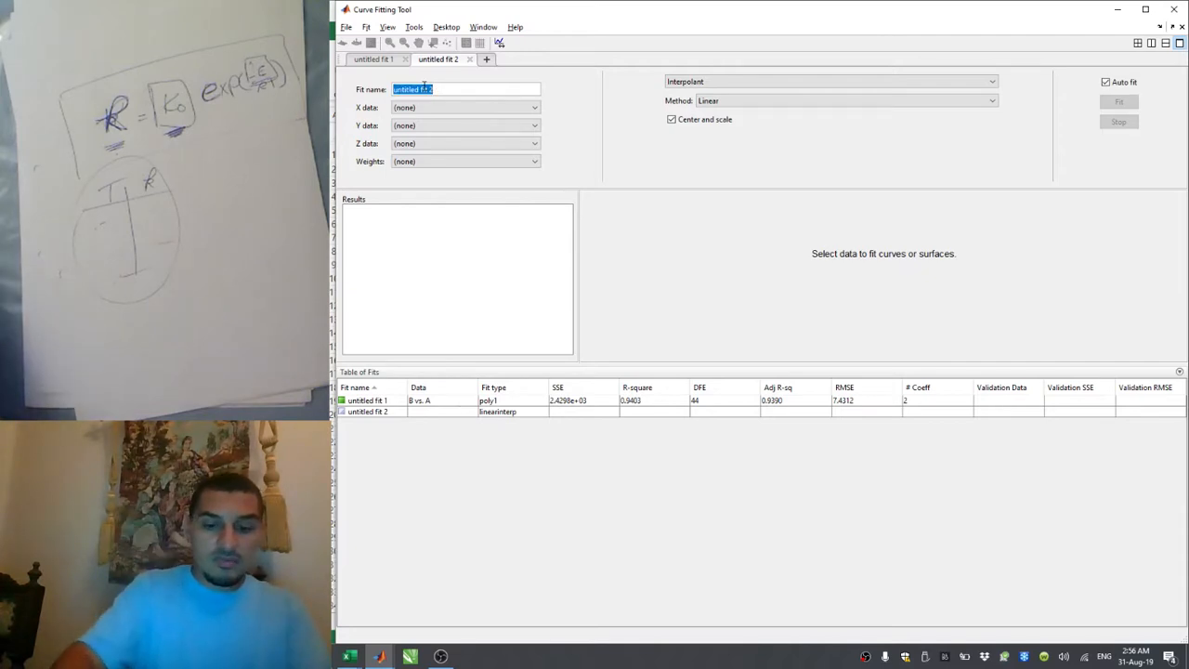
pyautogui.write('nonlin')
pyautogui.write('li')
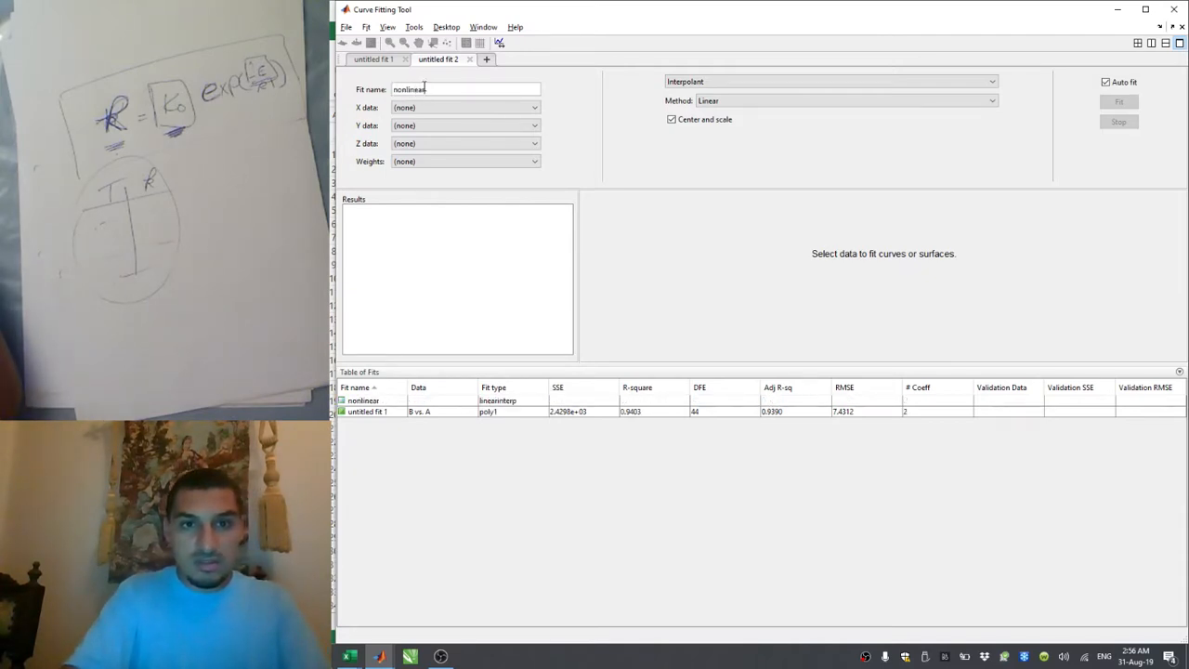
pyautogui.press('Return')
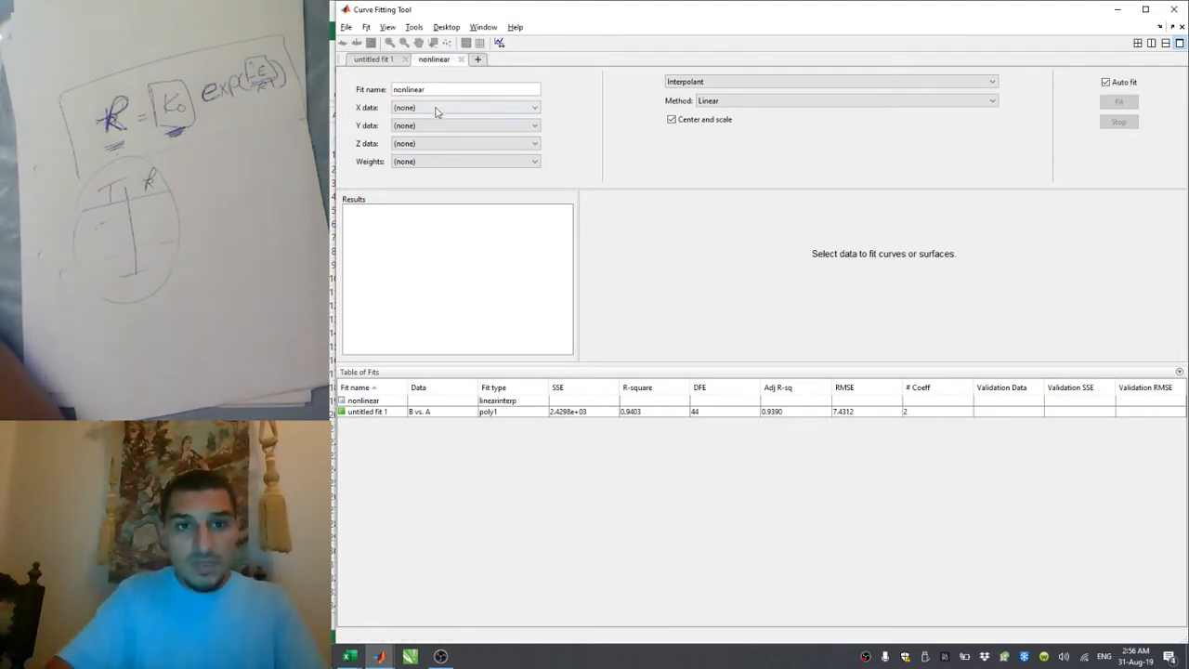
# Step: Assign variable C as the X data and variable D as the Y data of the nonlinear fit
pyautogui.click(437, 111)
pyautogui.click(424, 153)
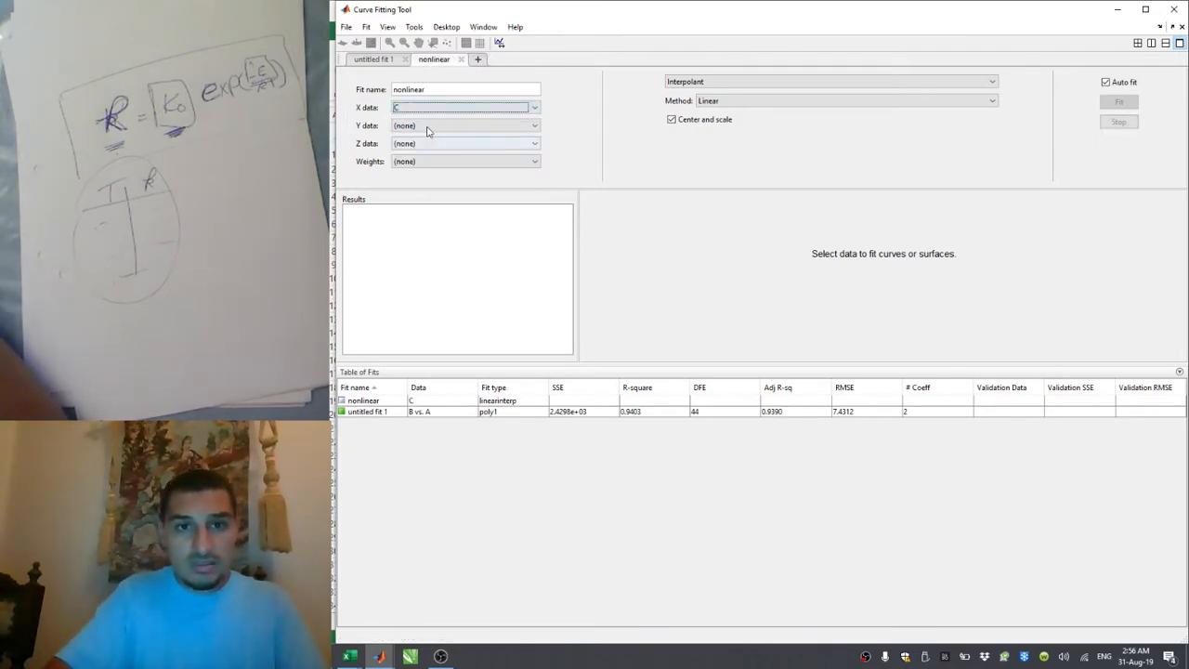
pyautogui.click(422, 127)
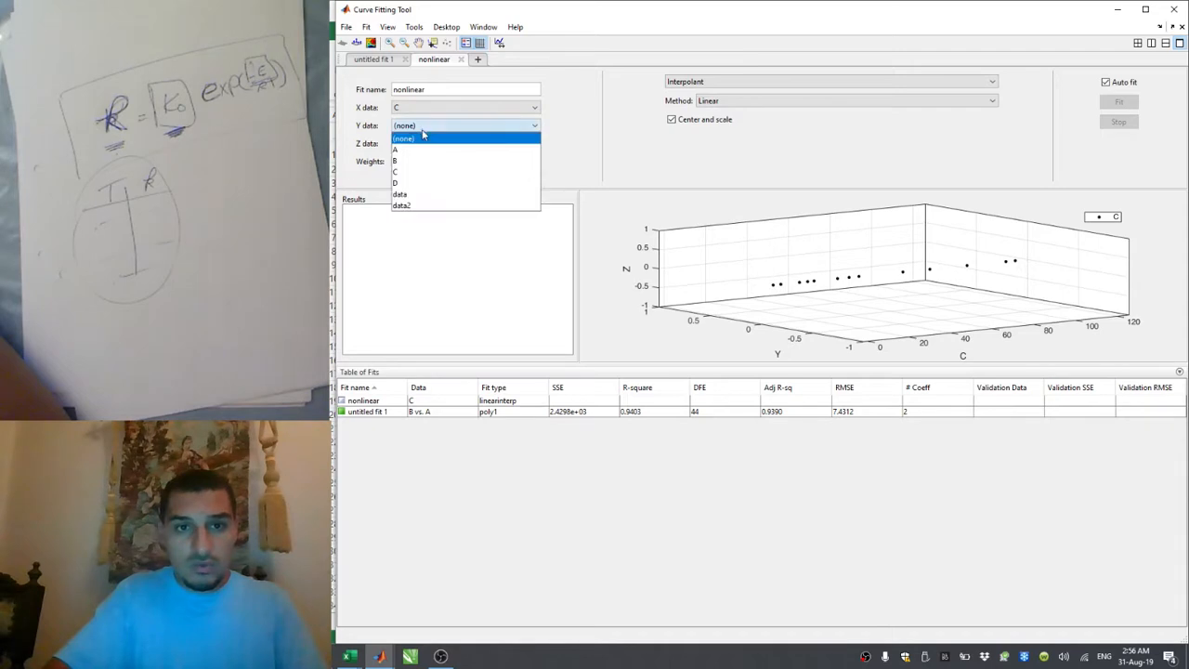
pyautogui.click(413, 183)
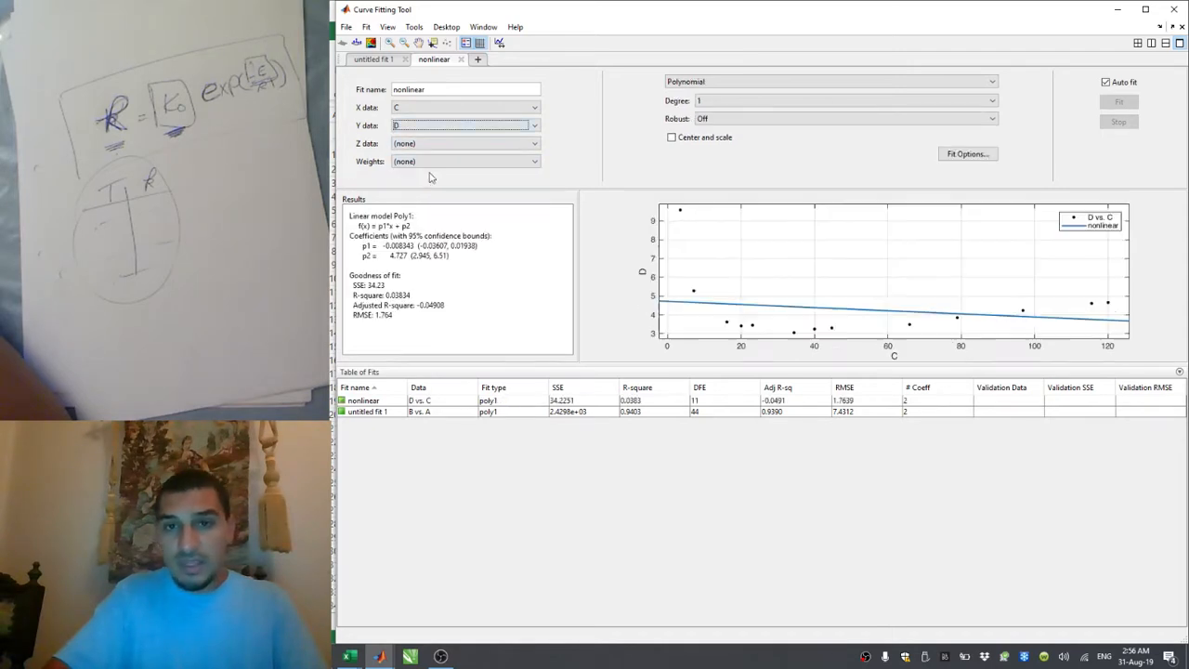
# Step: Change the nonlinear fit's model type to Custom Equation
pyautogui.click(700, 86)
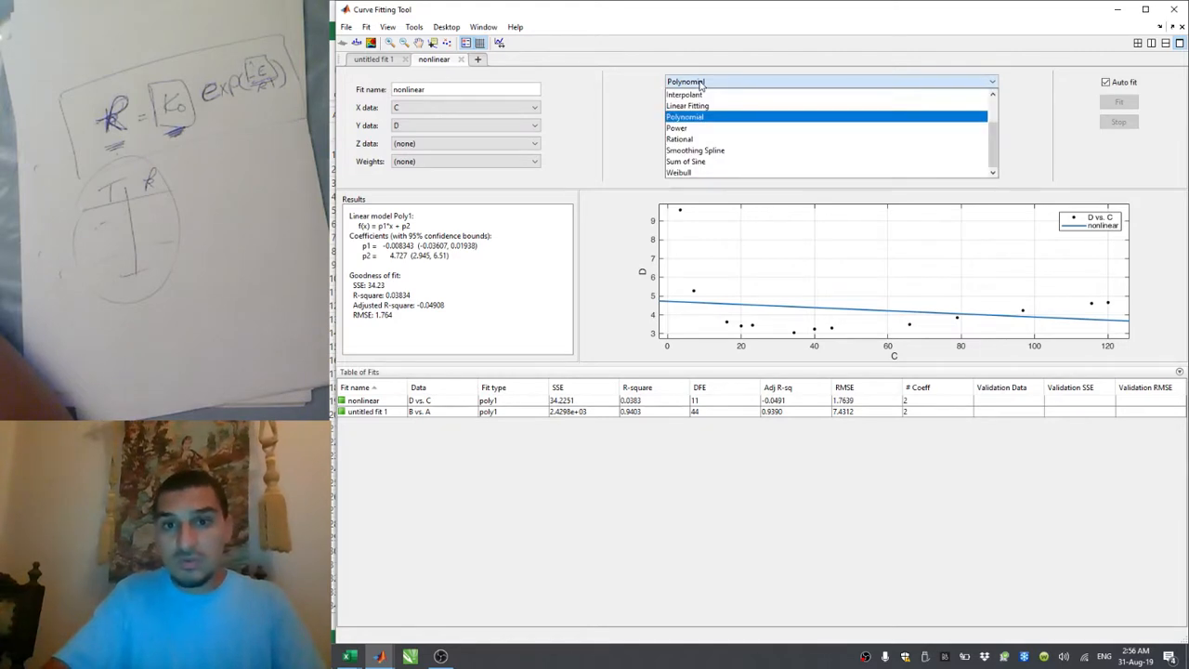
pyautogui.scroll(2, 702, 147)
pyautogui.click(703, 147)
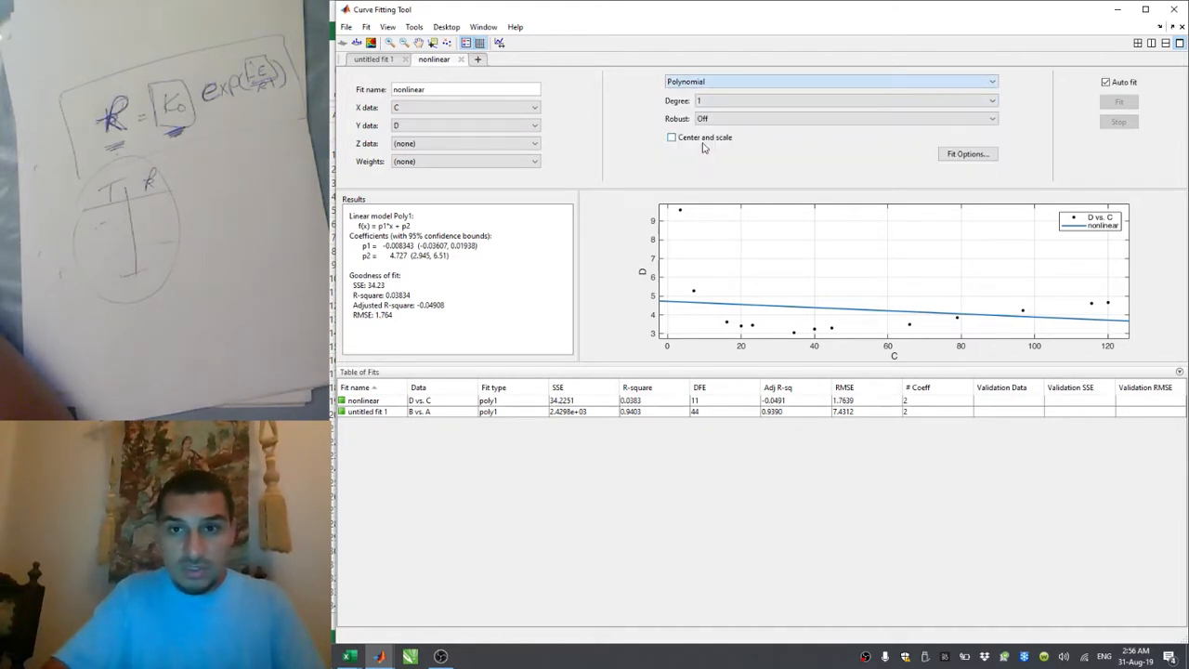
pyautogui.click(695, 84)
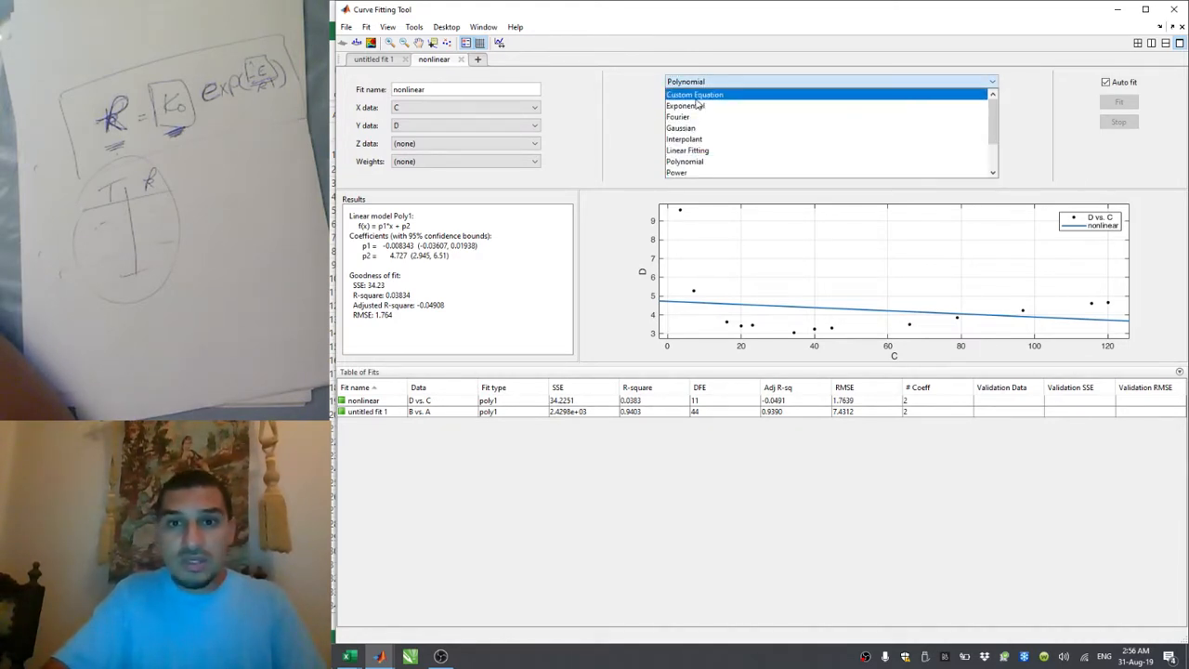
pyautogui.click(697, 97)
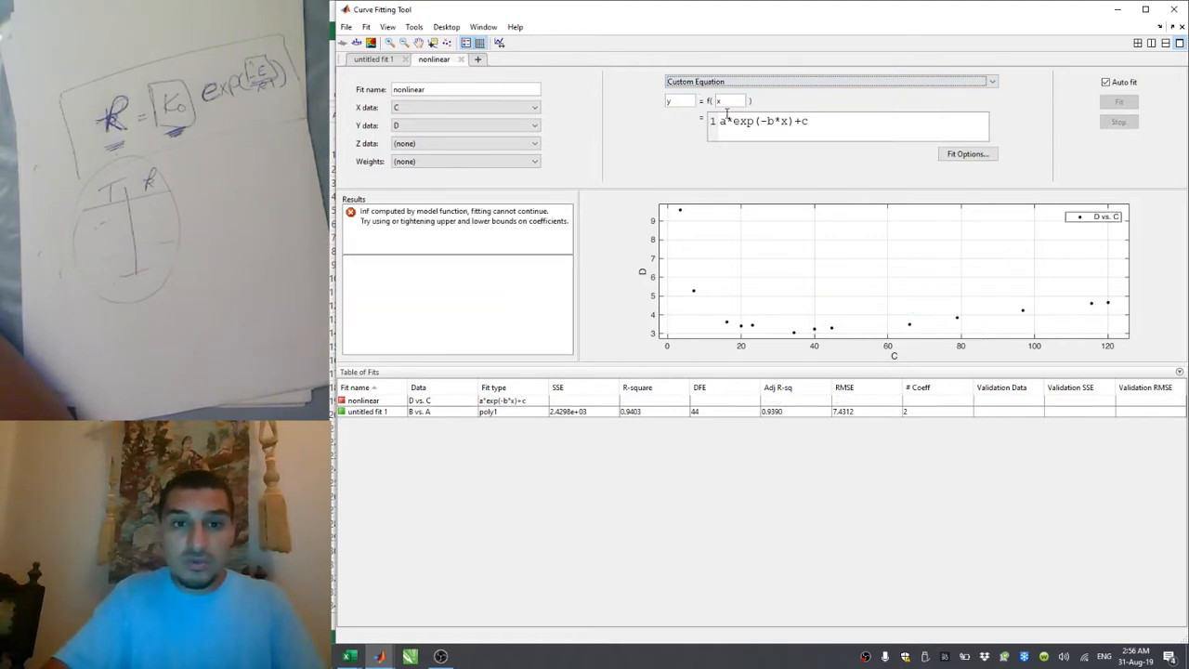
# Step: Replace the default custom equation with a*x+b/x+c
pyautogui.doubleClick(823, 112)
pyautogui.moveTo(827, 121); pyautogui.dragTo(718, 115)
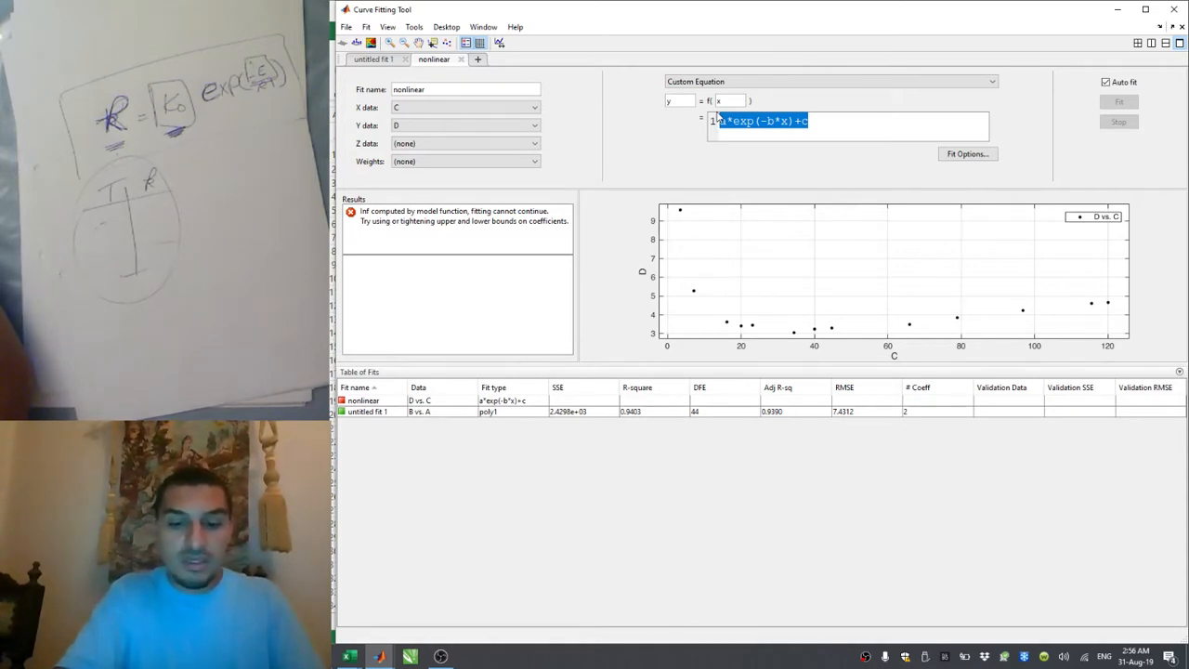
pyautogui.write('a*x')
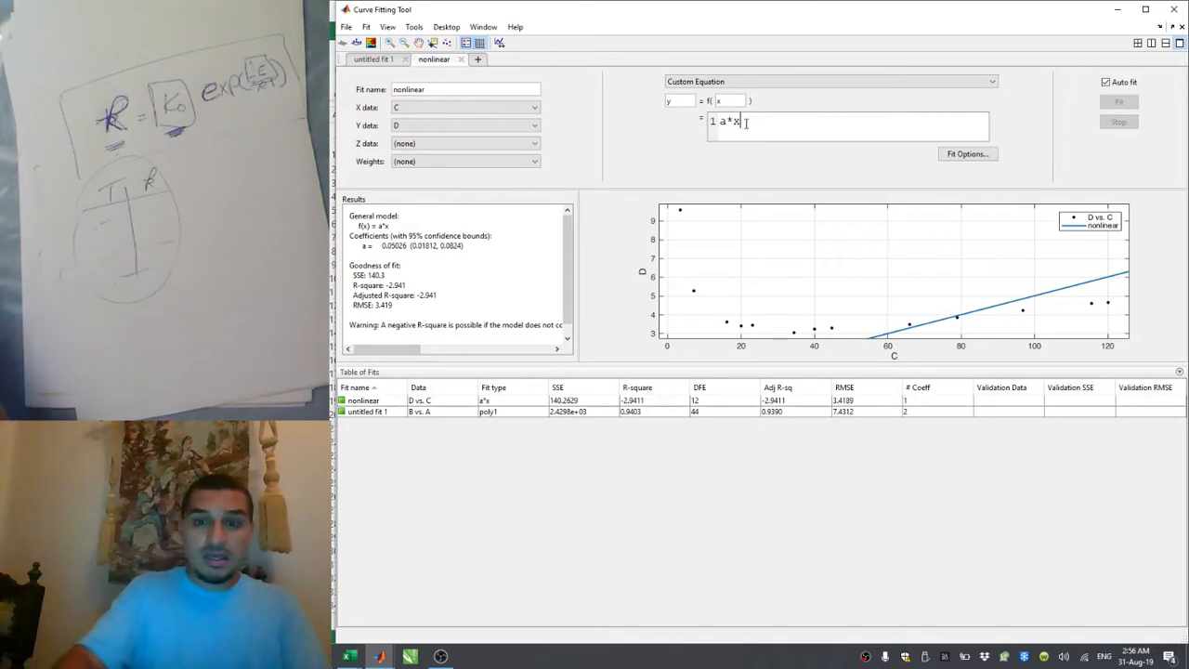
pyautogui.write('+')
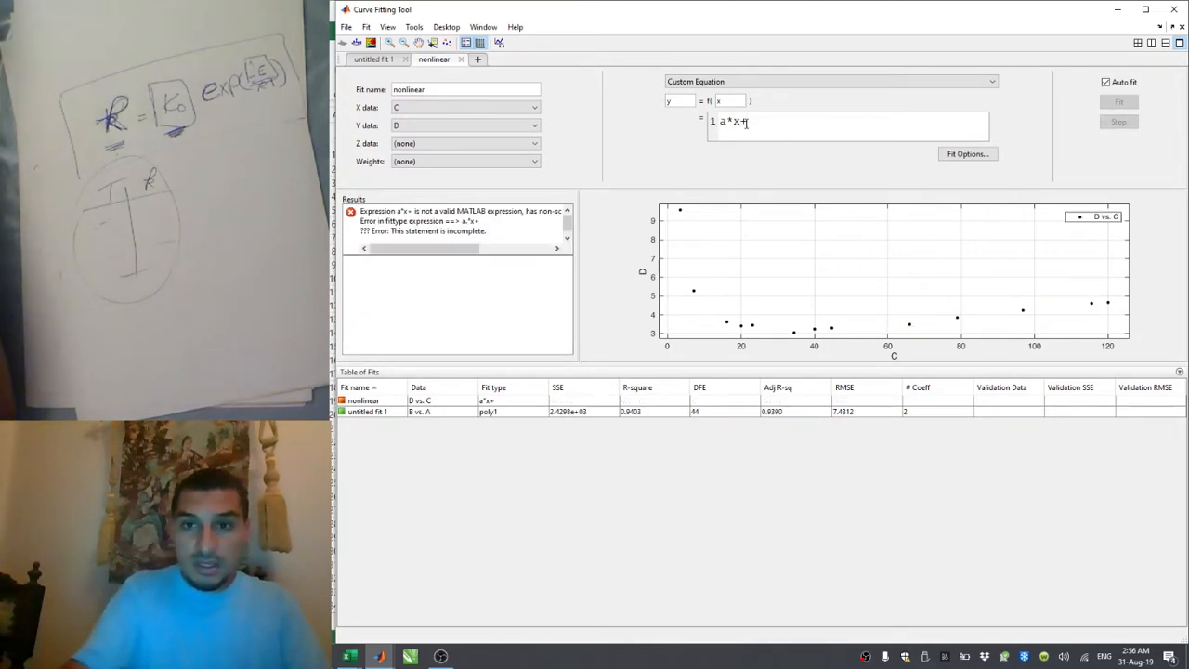
pyautogui.write('b/')
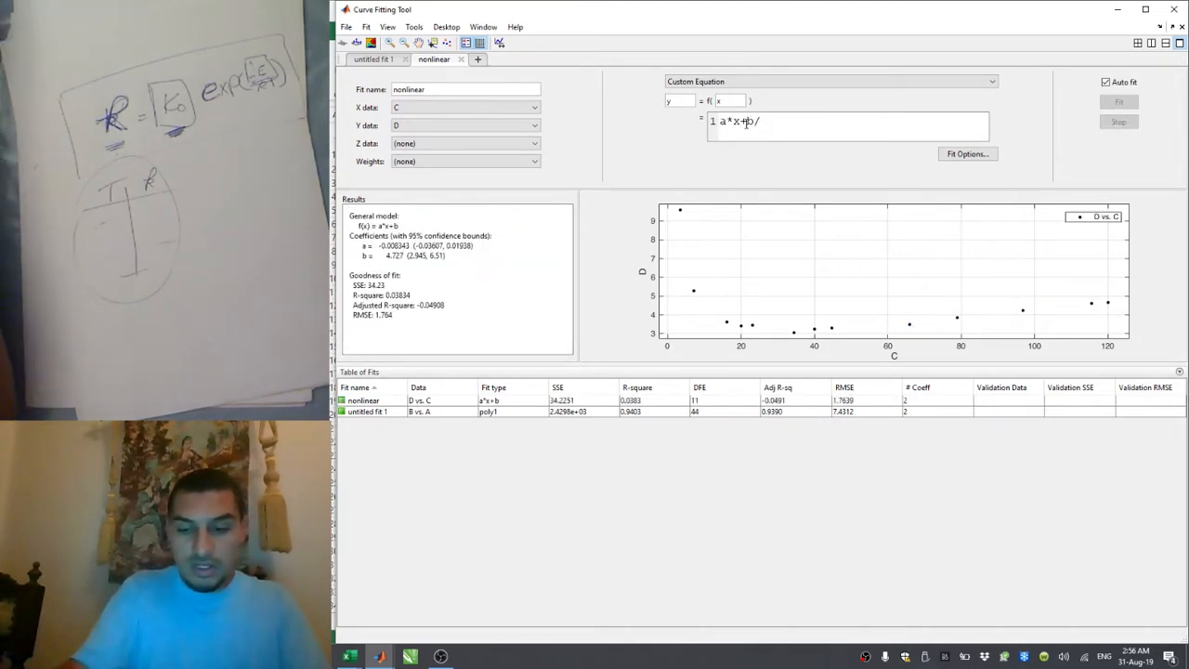
pyautogui.write('x+c')
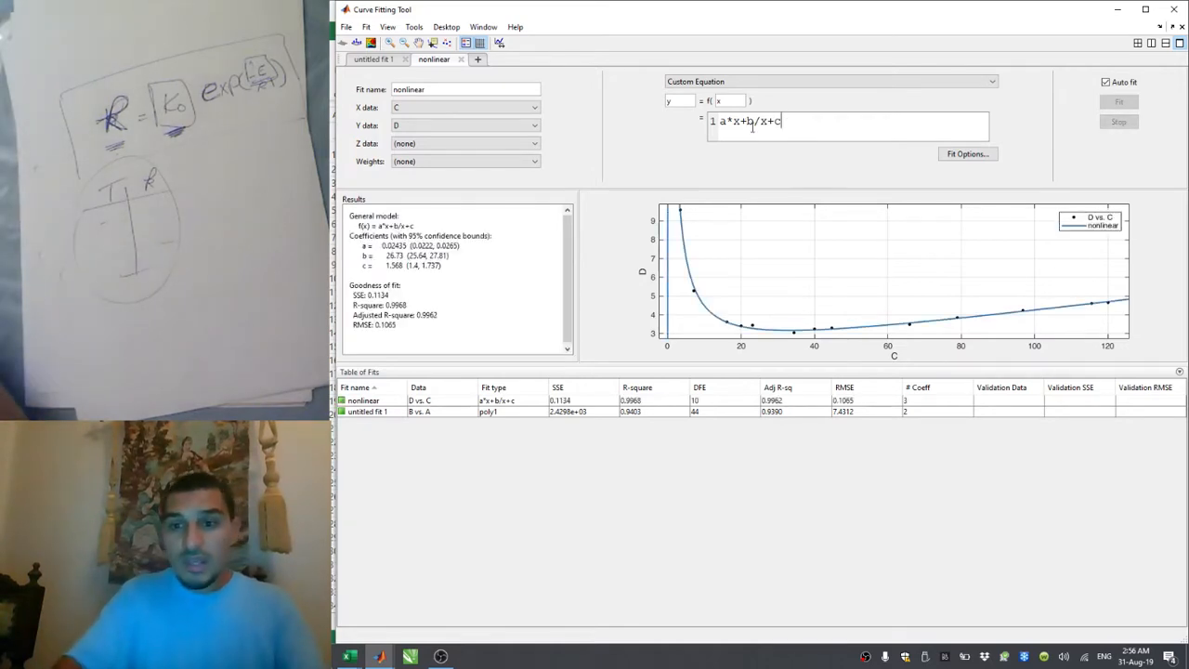
# Step: Examine the nonlinear fit's coefficients a, b and c and its R-square in the fit results
pyautogui.click(915, 400)
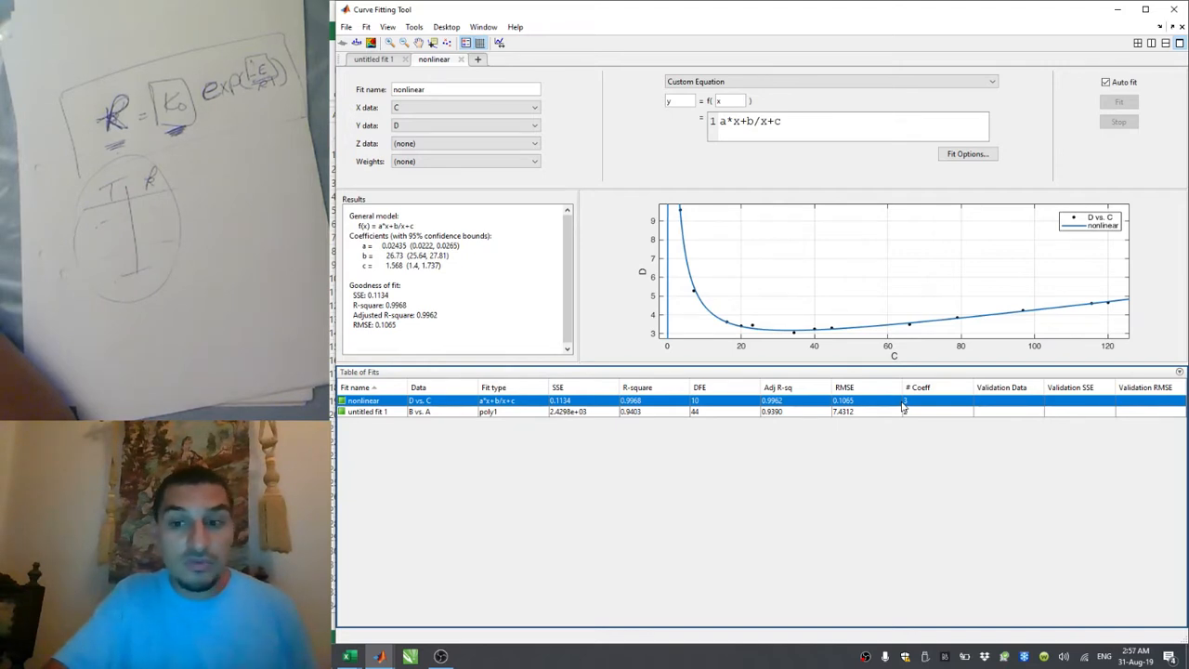
pyautogui.click(505, 218)
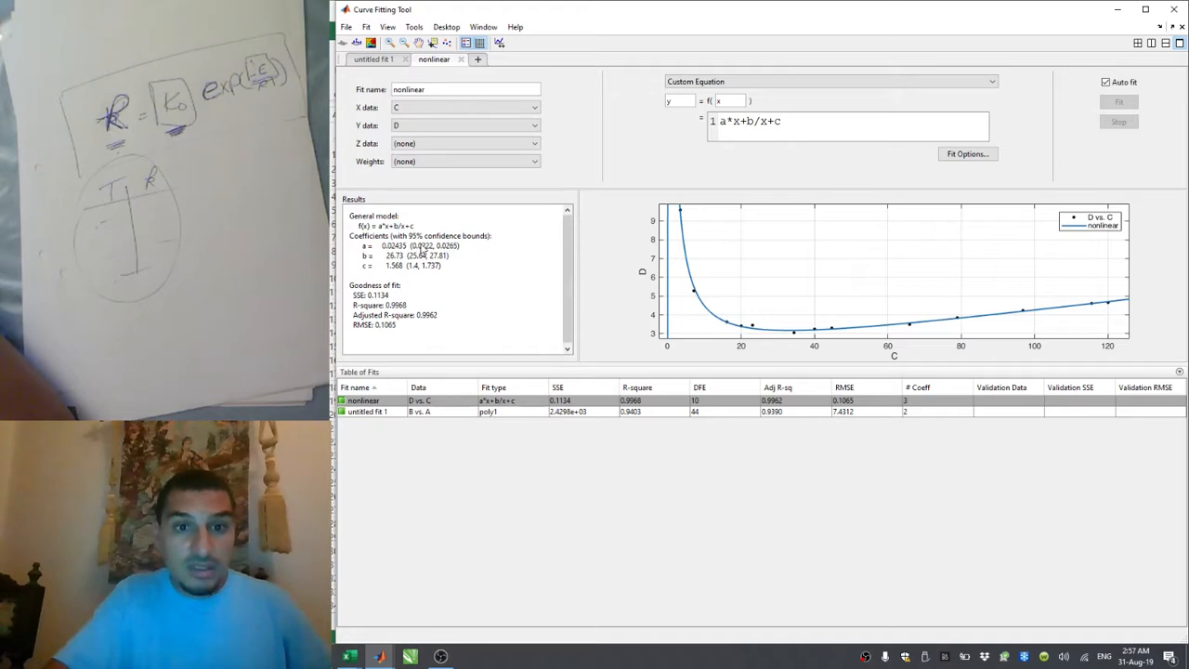
pyautogui.moveTo(383, 246); pyautogui.dragTo(405, 269)
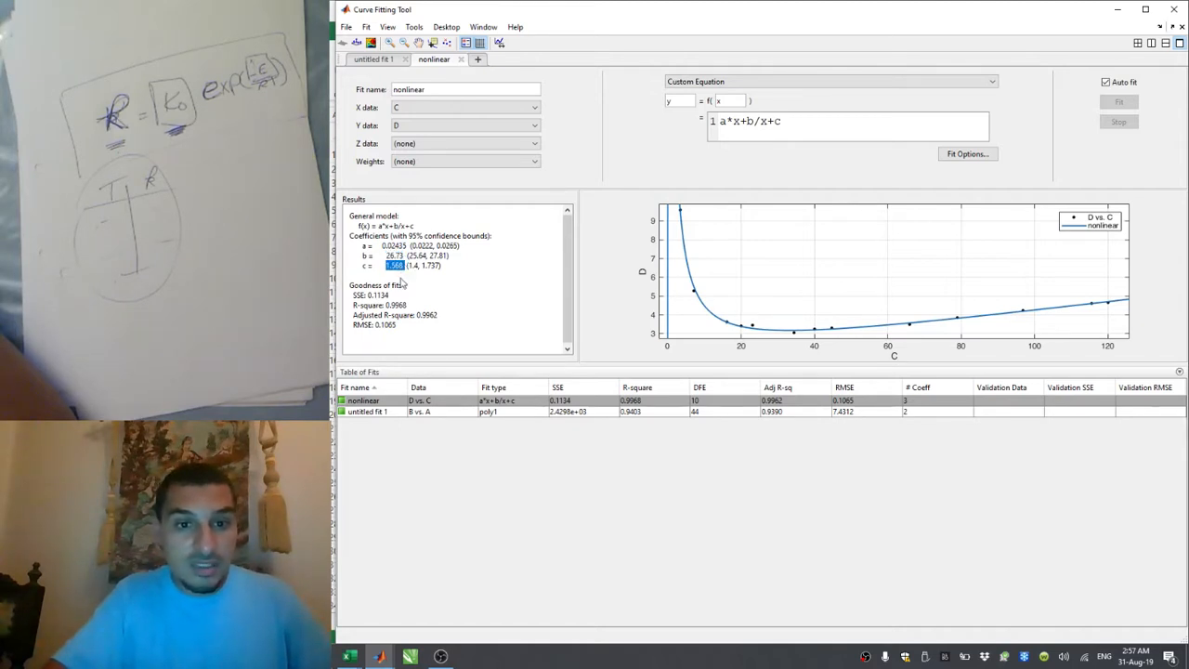
pyautogui.doubleClick(394, 305)
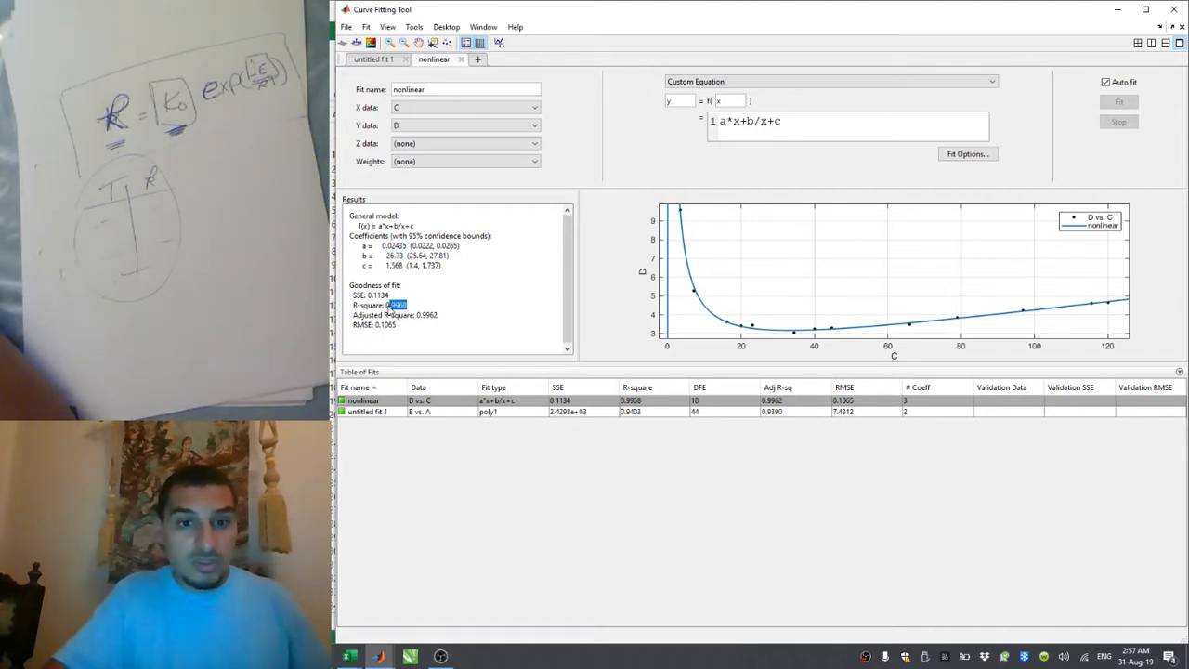
# Step: Switch to the Excel least-squares workbook and compare its coefficients, R^2, Y_Calc column and equation with the Curve Fitting Tool results, ending back in MATLAB
pyautogui.hotkey('alt', 'Tab')
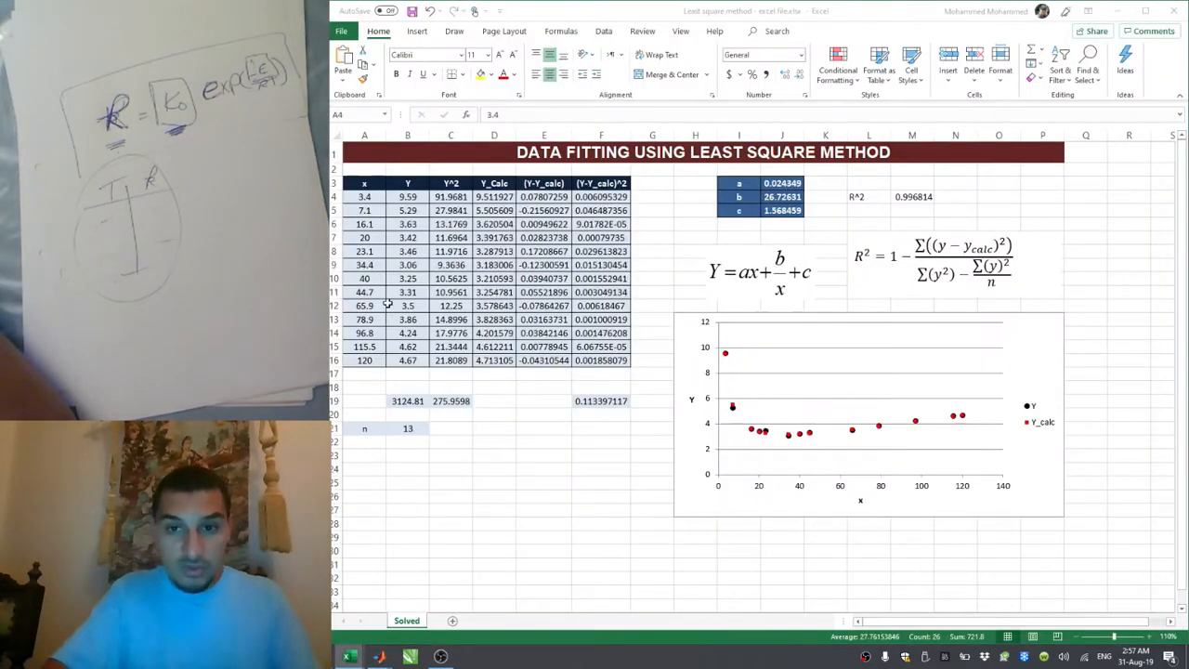
pyautogui.click(777, 225)
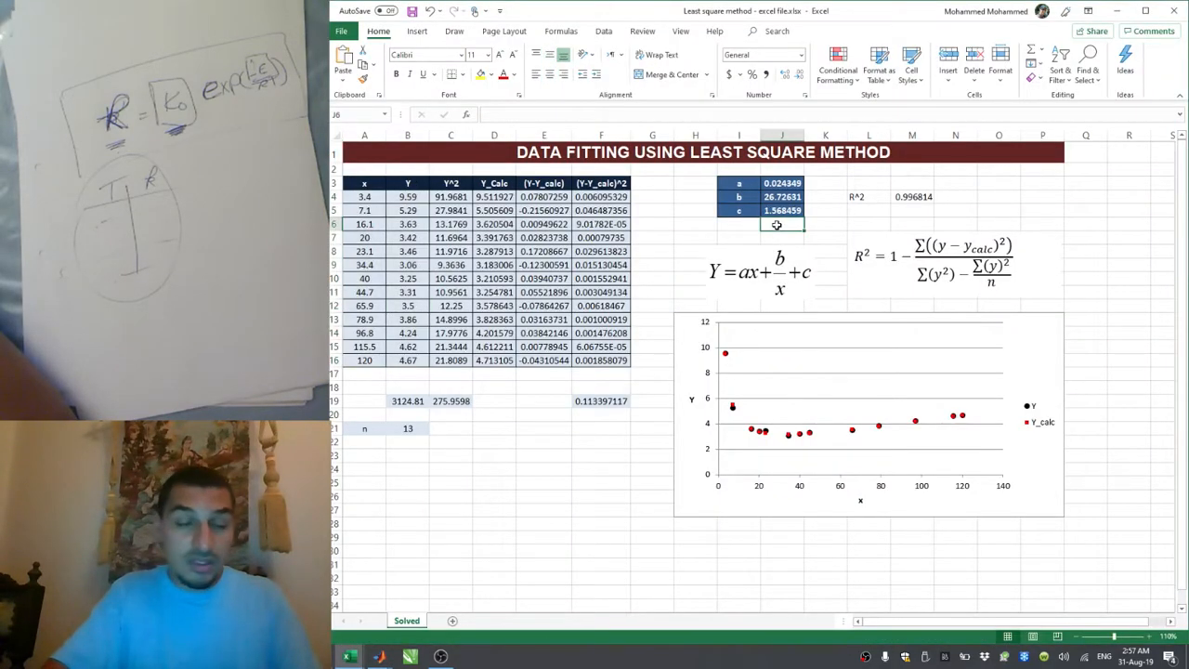
pyautogui.moveTo(785, 183); pyautogui.dragTo(790, 208)
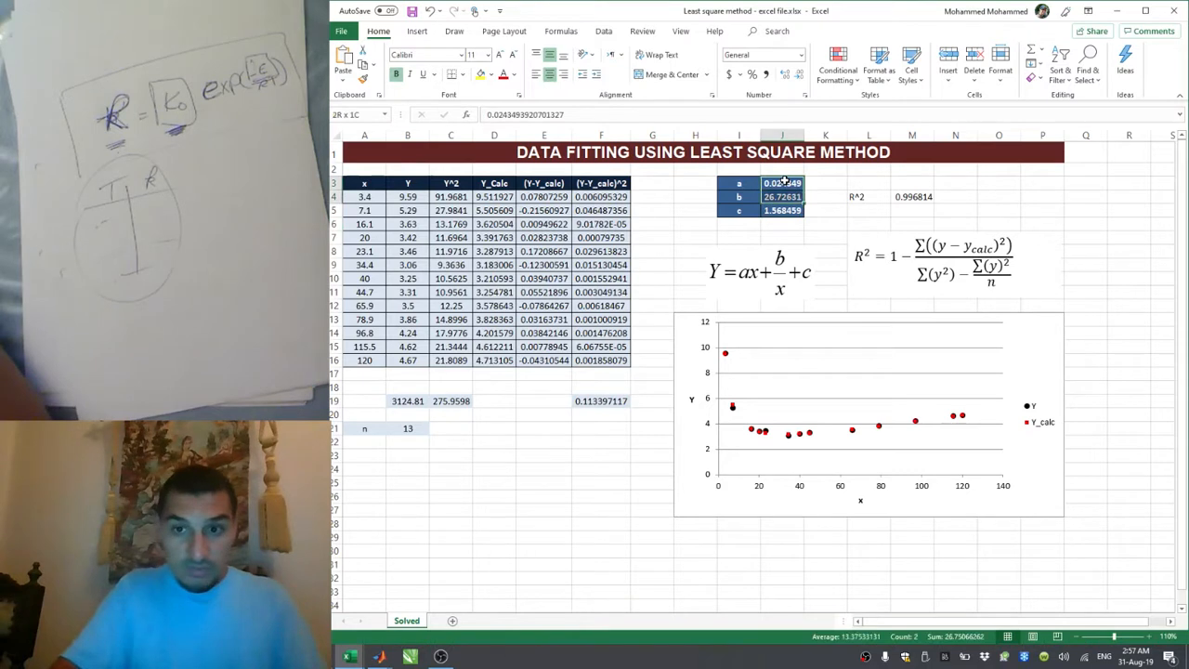
pyautogui.click(915, 196)
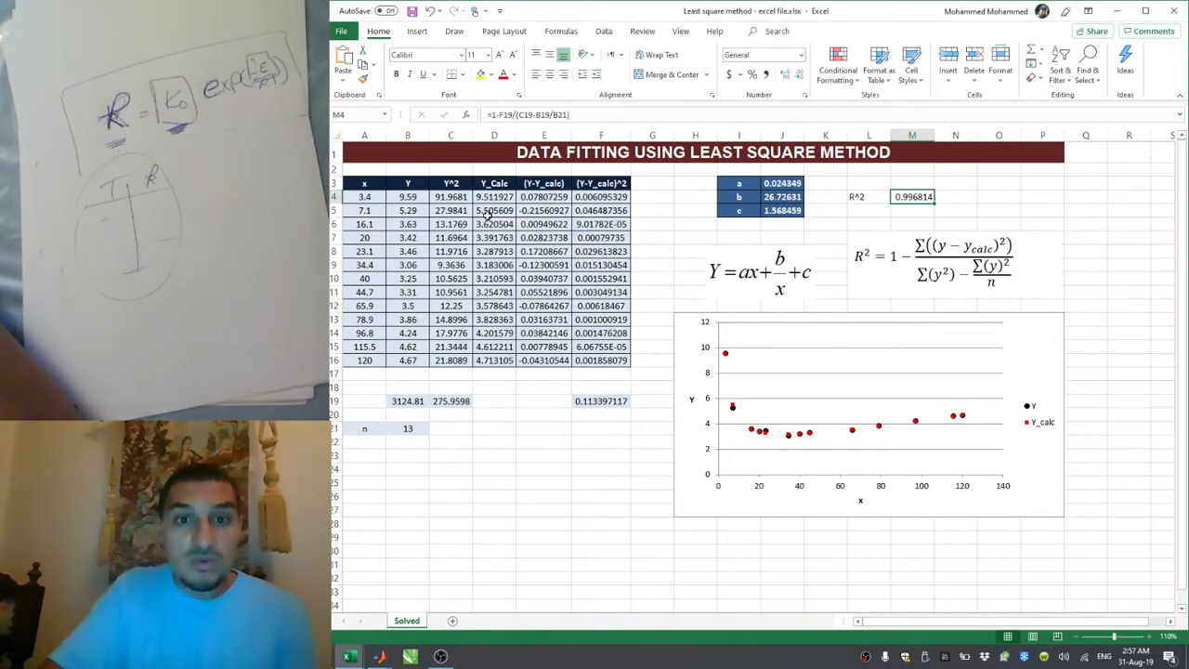
pyautogui.click(497, 186)
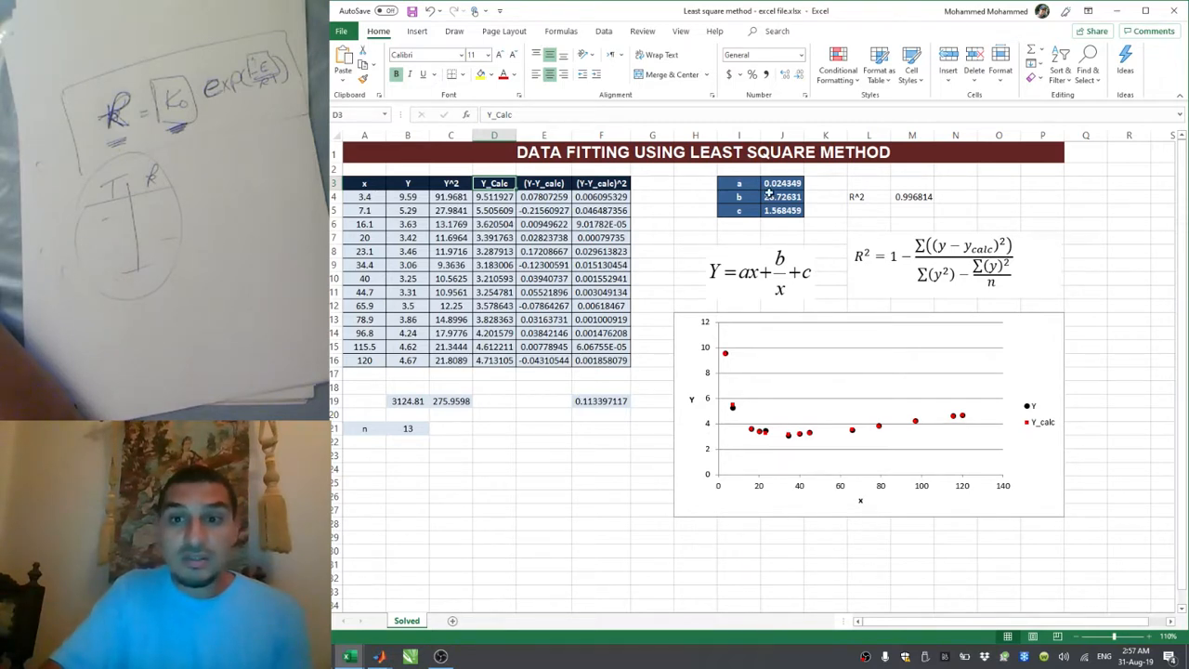
pyautogui.hotkey('alt', 'Tab')
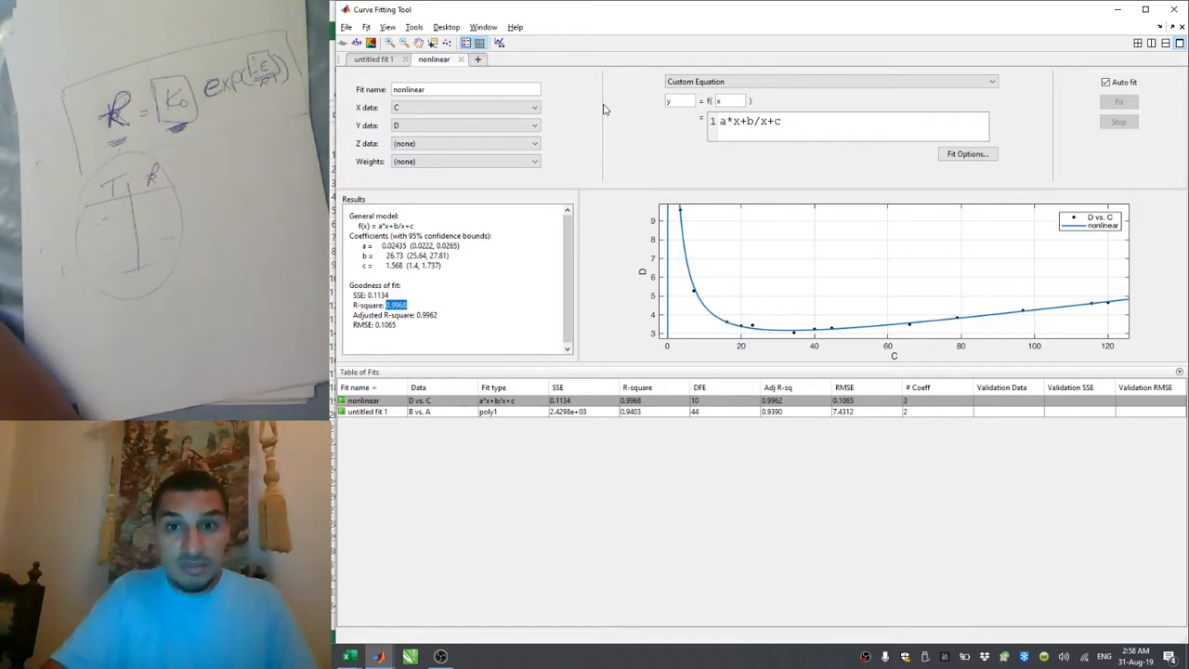
pyautogui.hotkey('alt', 'Tab')
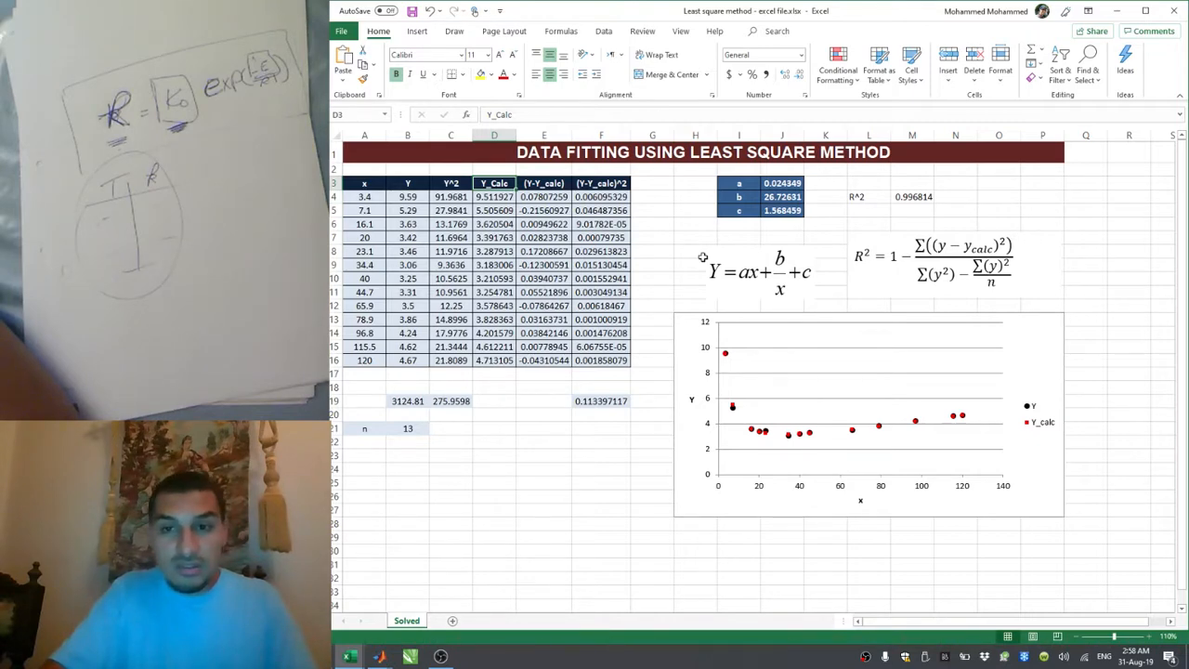
pyautogui.hotkey('alt', 'Tab')
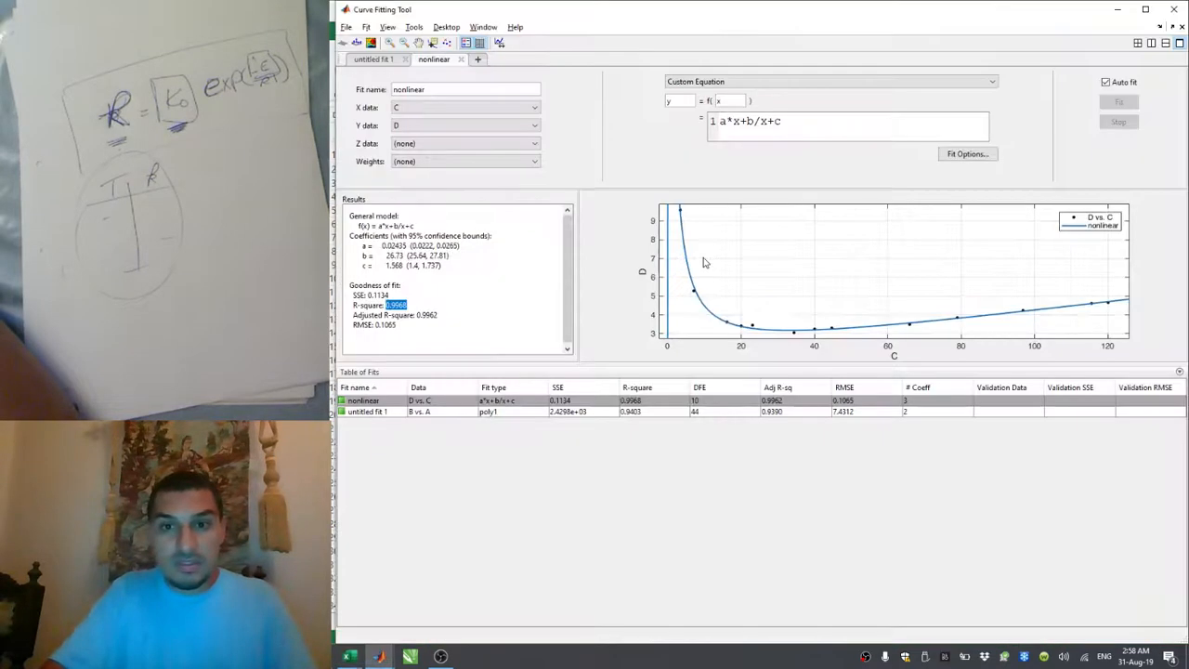